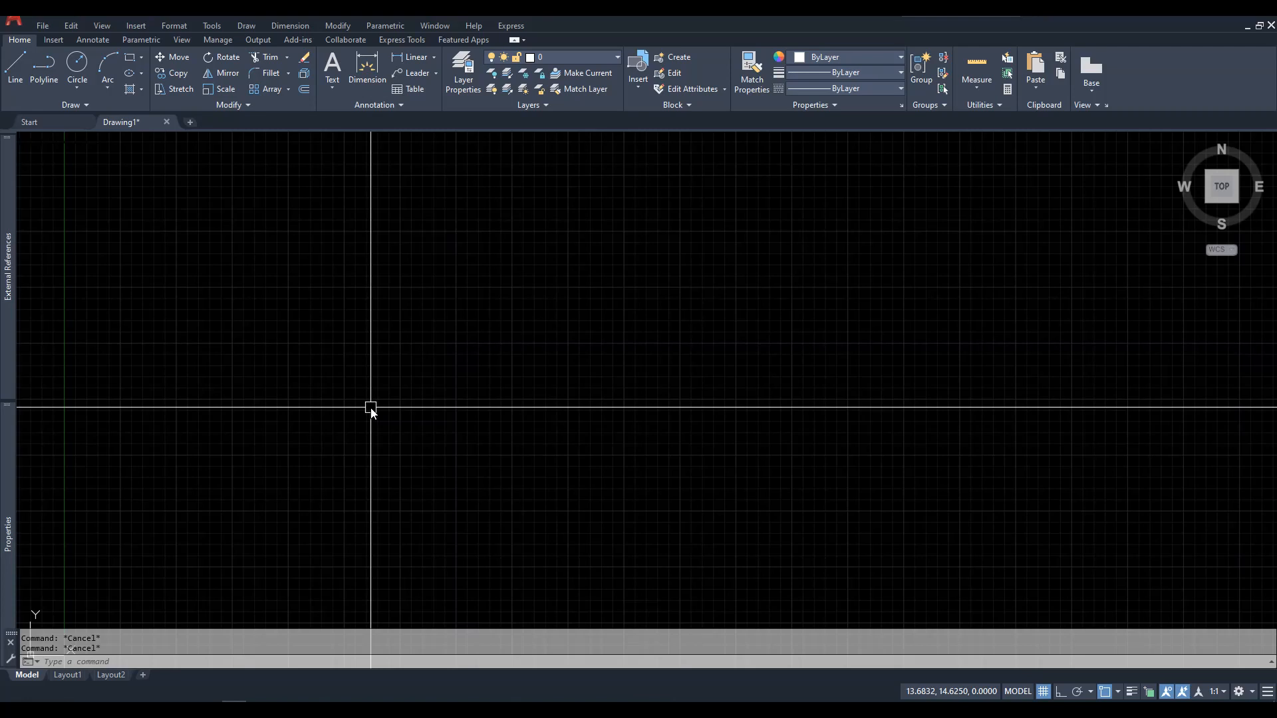
Step: Draw a 5 by 5 unit square in the empty drawing area with the Rectangle command, using relative corner @5,5
text(rec)
key(Return)
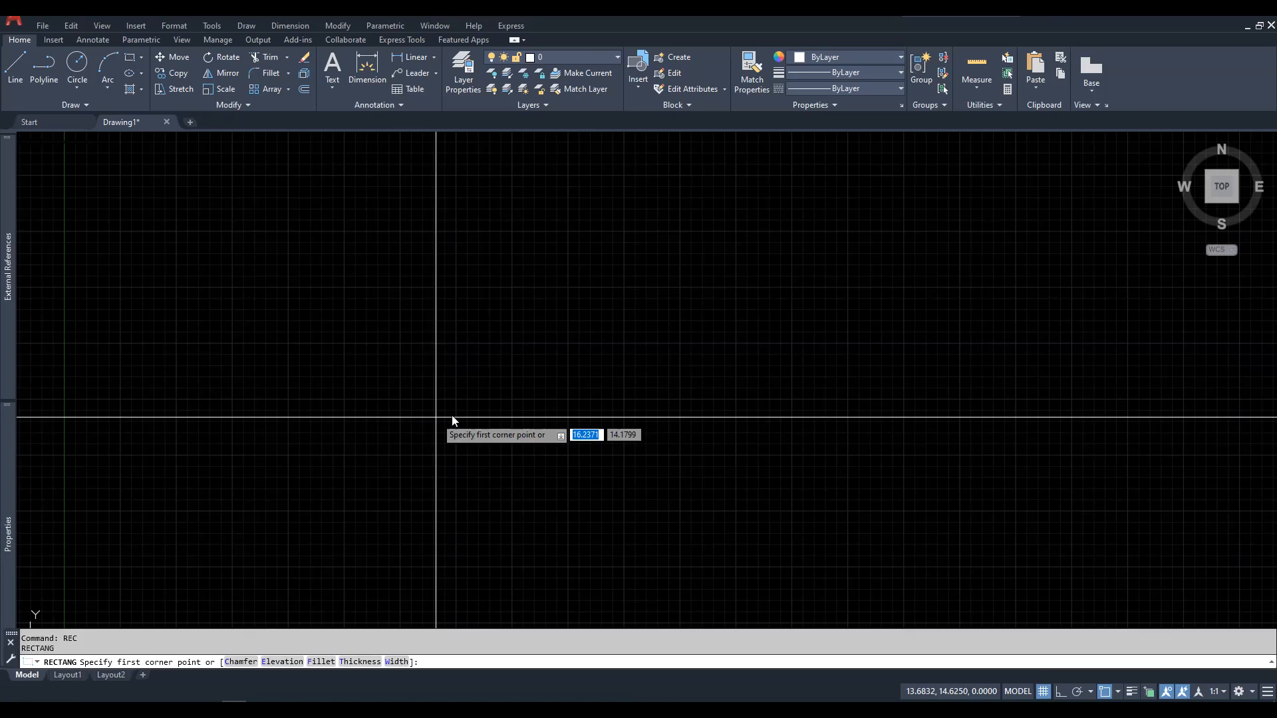
click(497, 296)
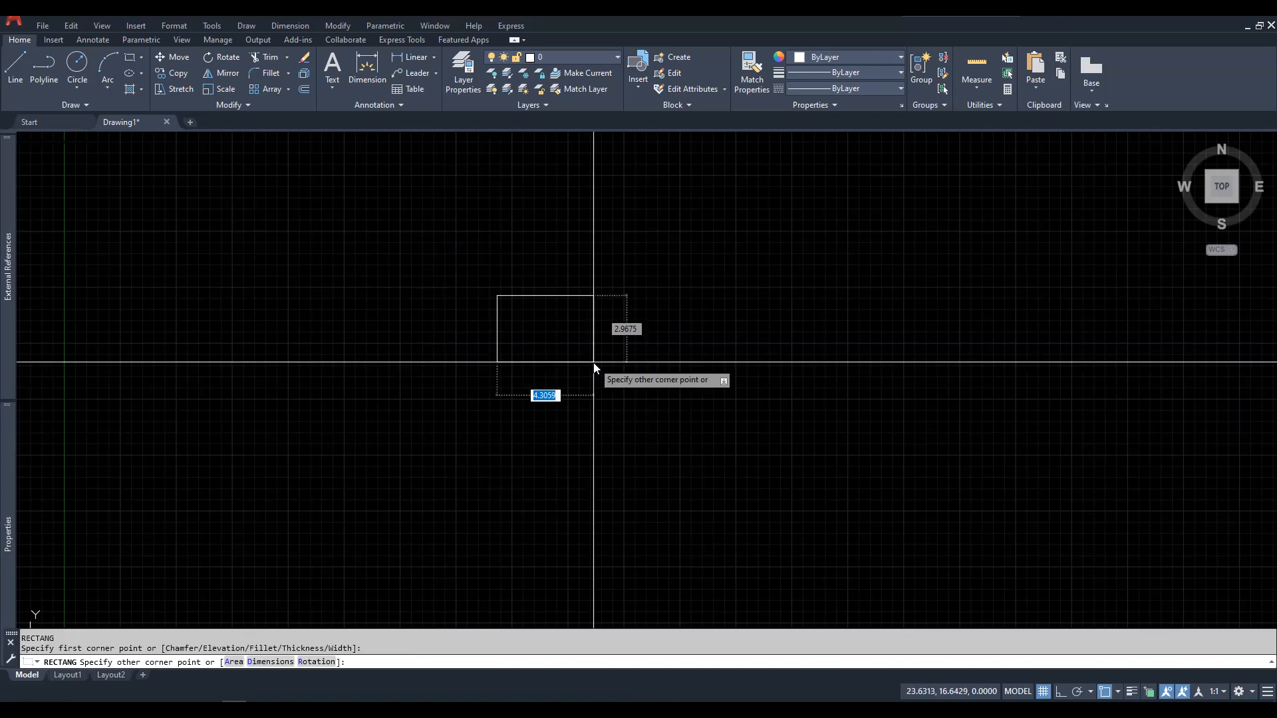
text(@)
text(5)
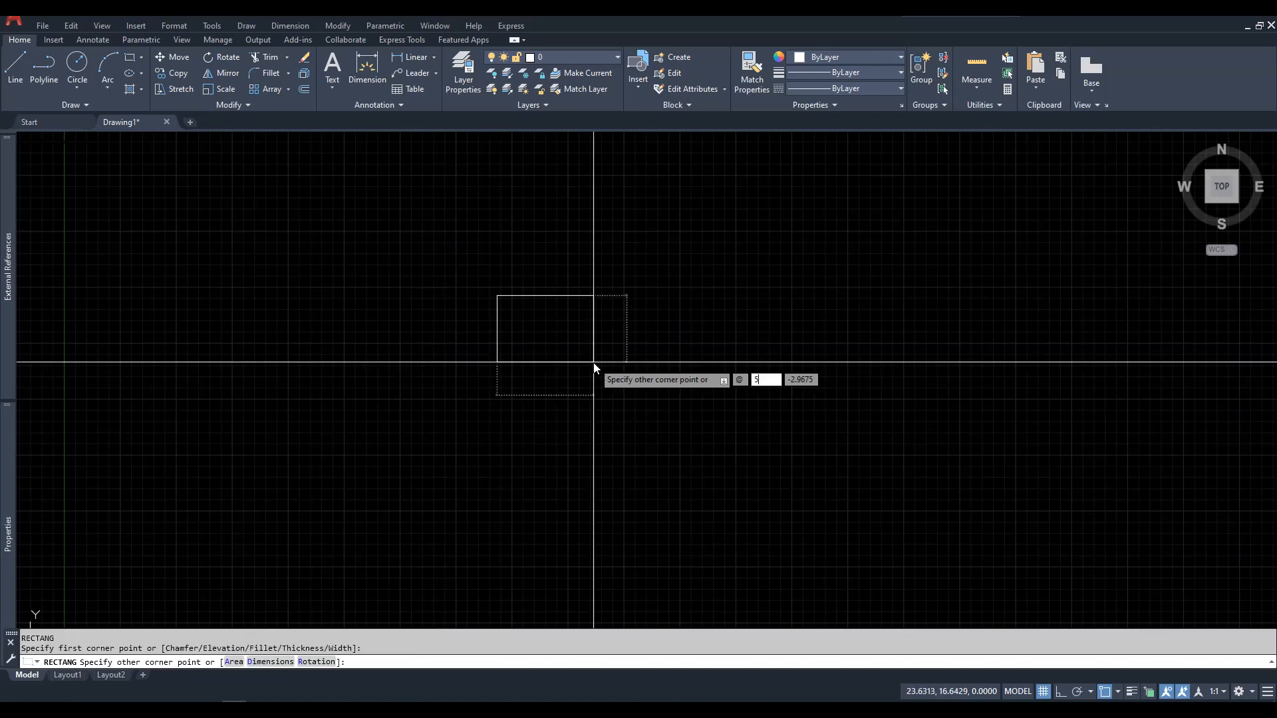
text(,5)
key(Return)
key(Escape)
key(Escape)
middle_drag(576, 256, 604, 370)
scroll(592, 313, up, 2)
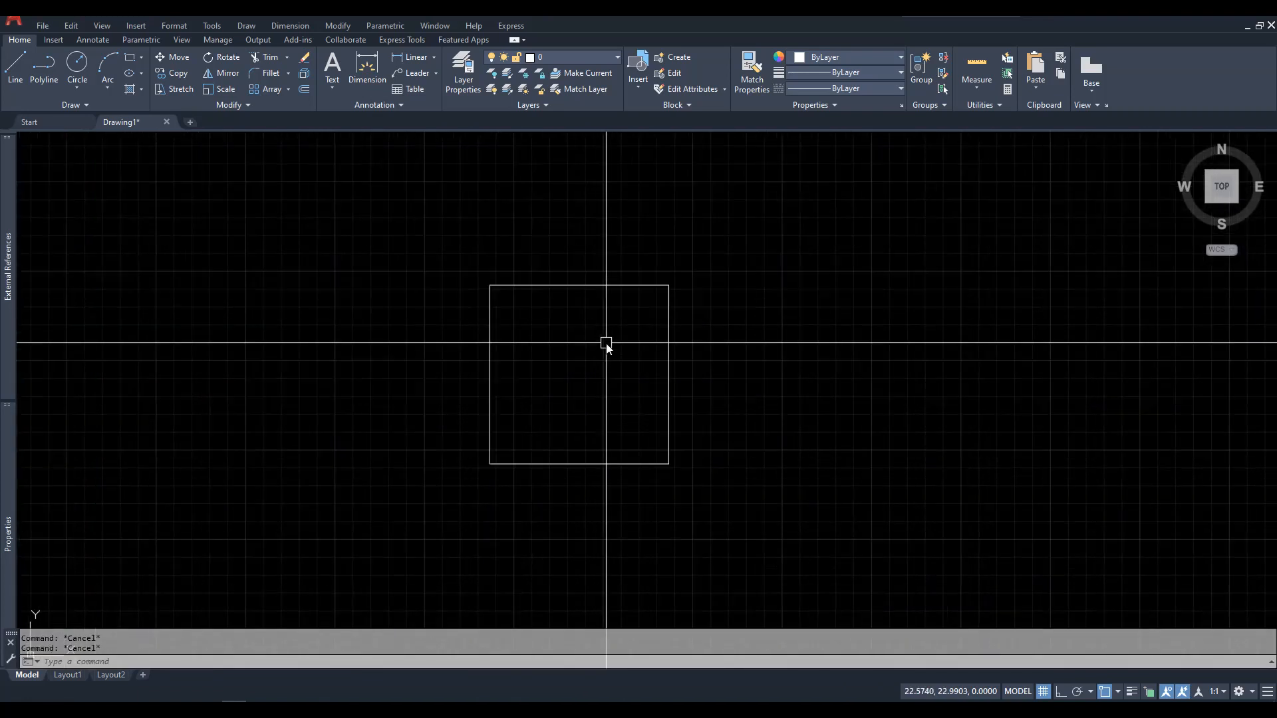
Step: Hatch the square with an associative, non-annotative hatch, selecting its outline as the boundary
text(h)
key(Return)
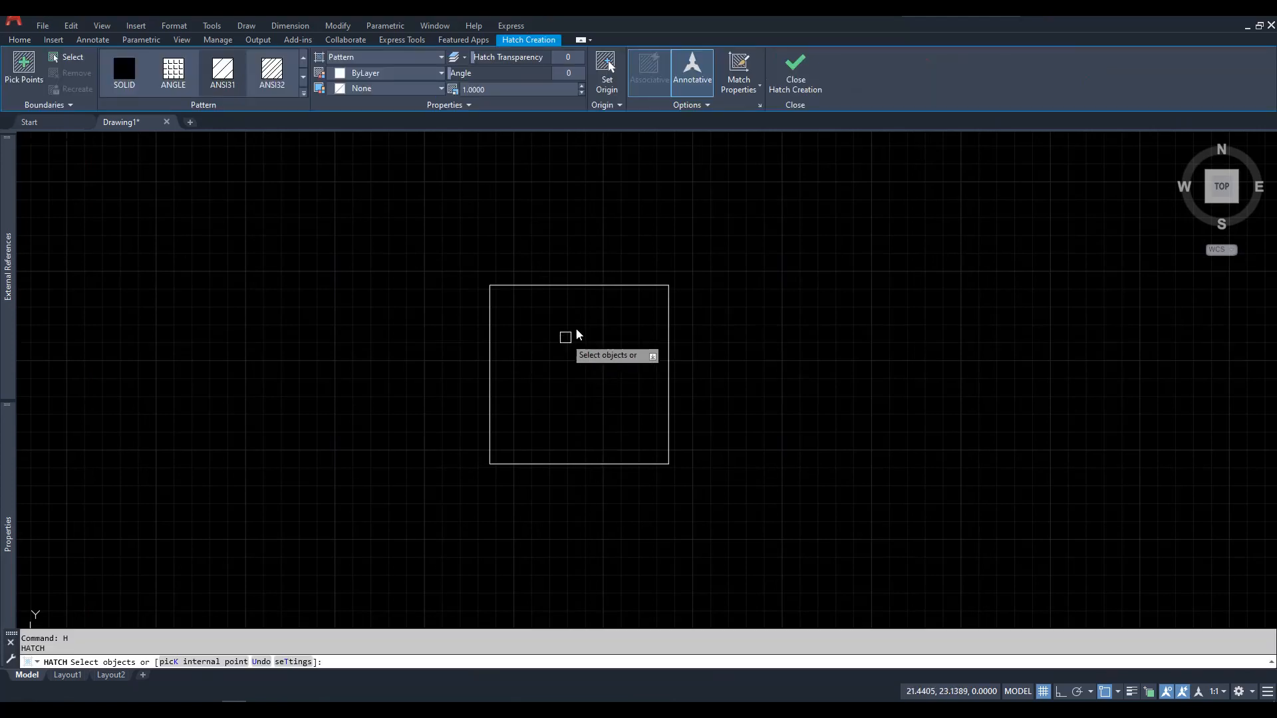
click(649, 70)
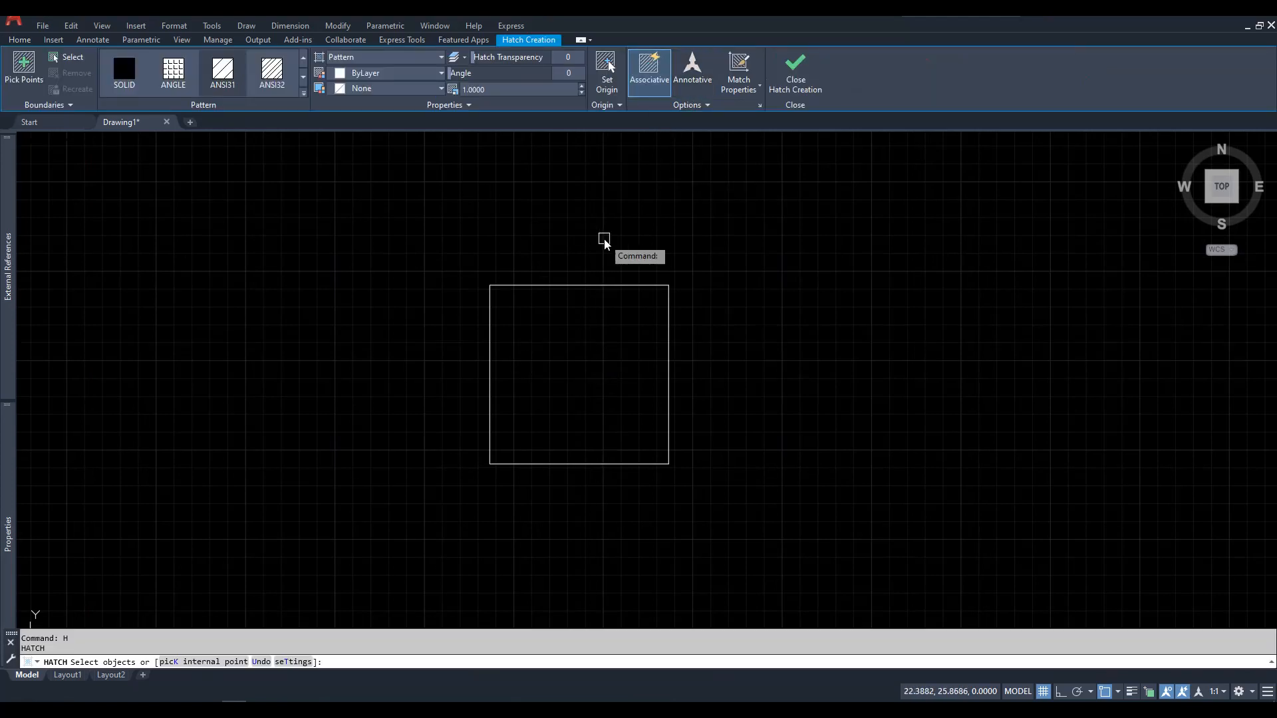
click(490, 350)
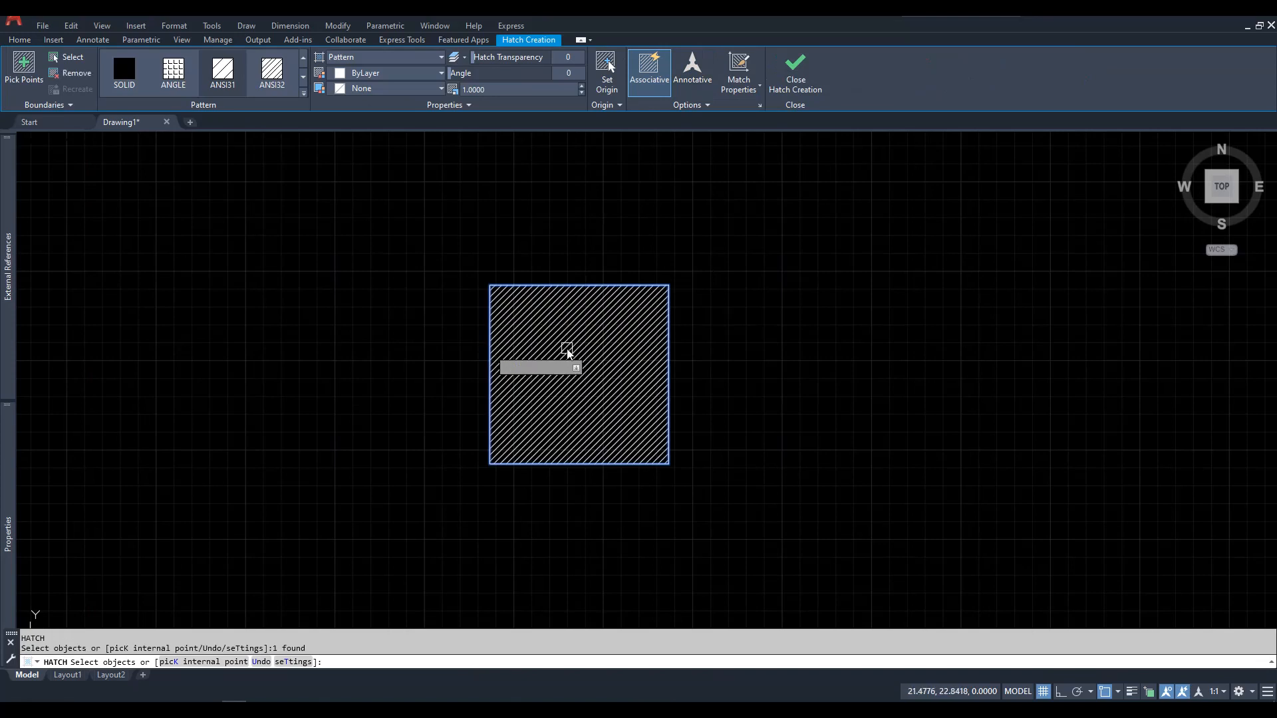
key(Escape)
key(Escape)
Step: Add aligned dimensions to the hatched square's right side and top side
text(dal)
key(Return)
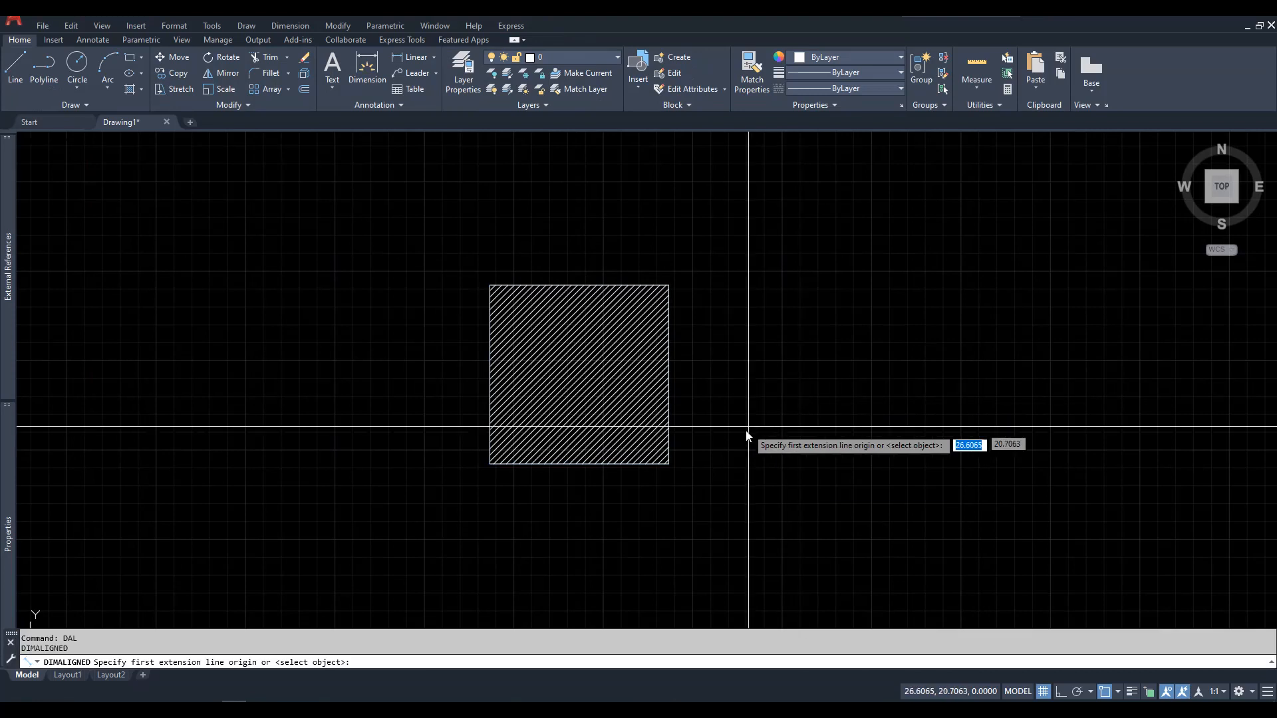
click(666, 466)
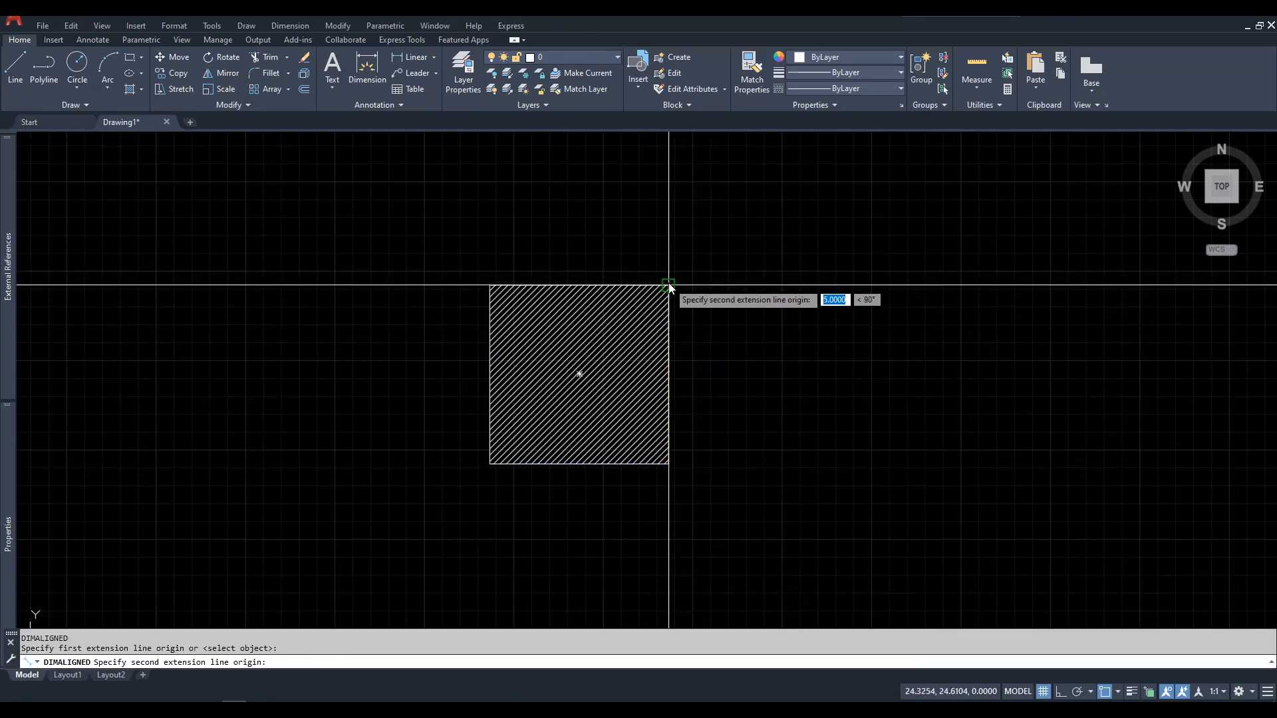
click(670, 286)
click(692, 293)
key(Return)
click(669, 286)
click(491, 285)
click(599, 255)
key(Escape)
key(Escape)
Step: Assign the Standard dimension style to the square's top and right dimensions
click(628, 233)
click(580, 270)
click(709, 313)
click(689, 343)
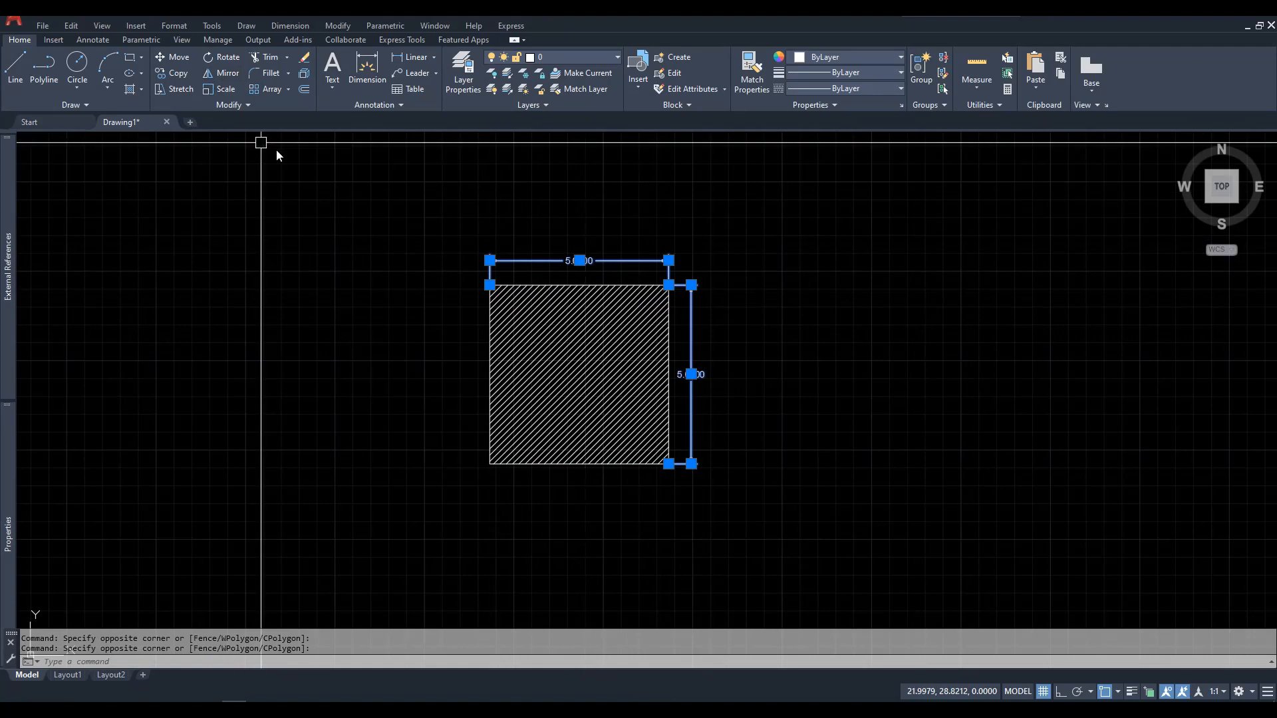
click(92, 40)
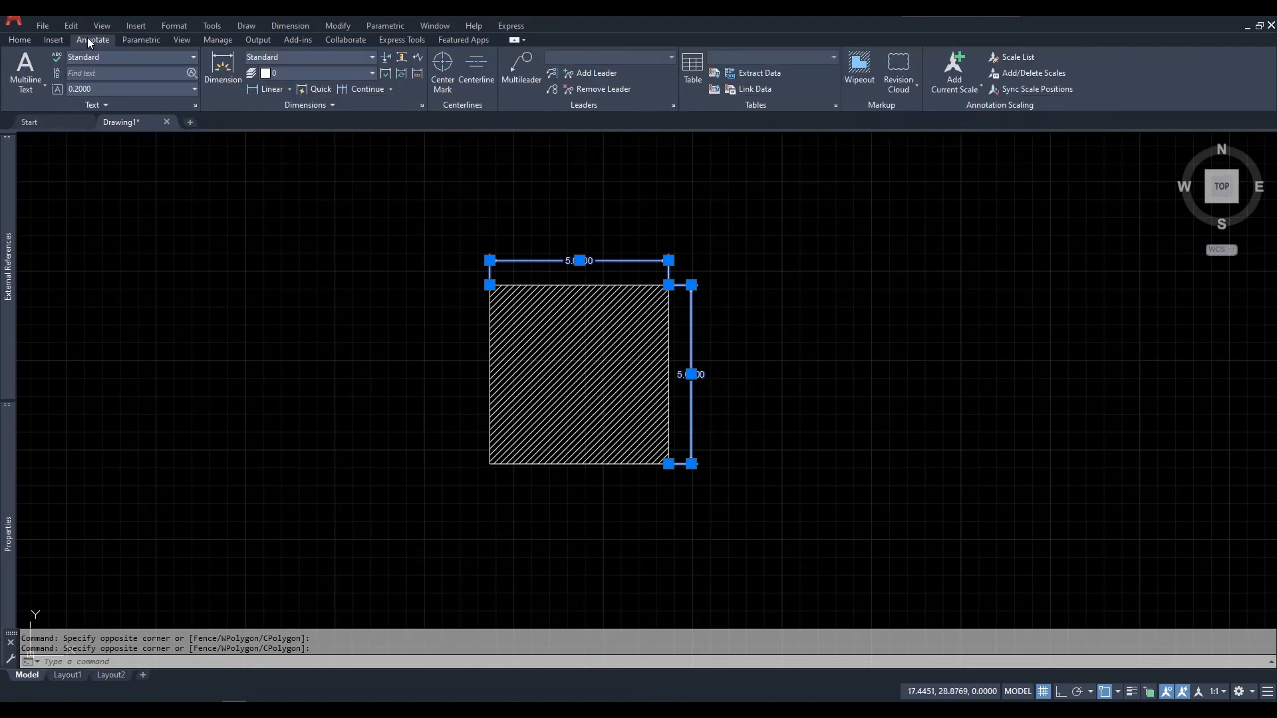
click(289, 57)
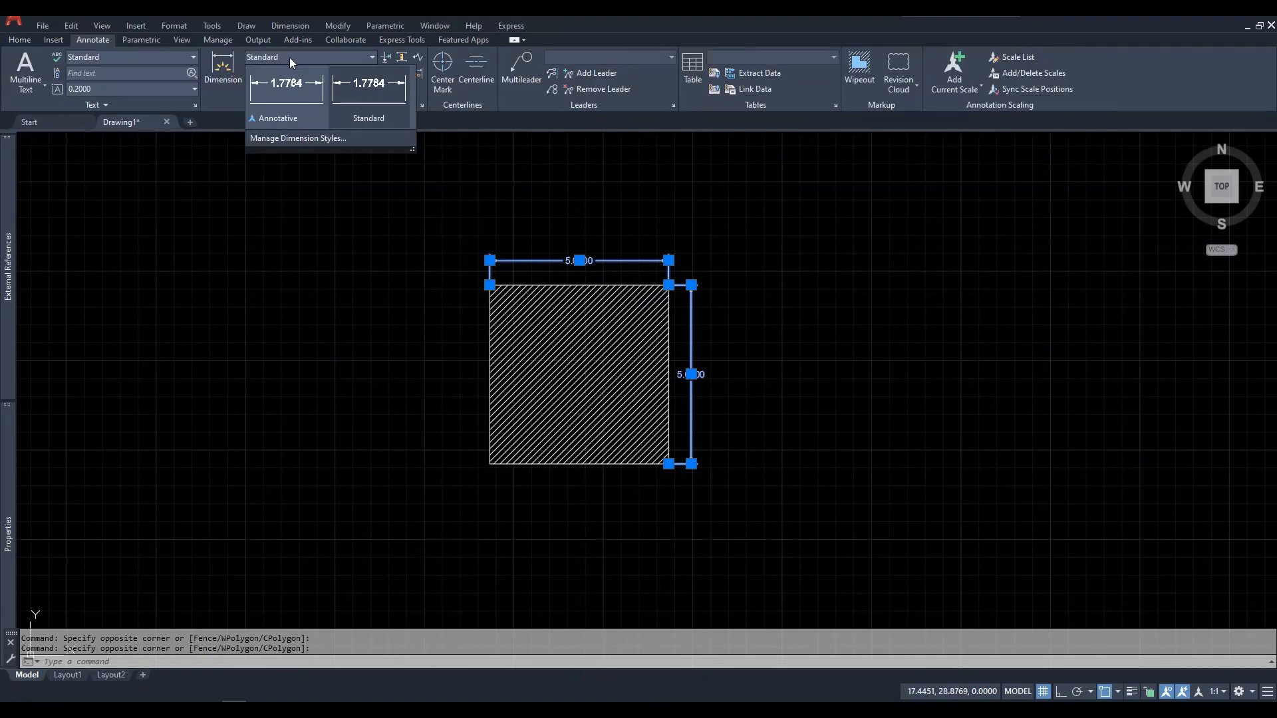
click(378, 95)
key(Escape)
key(Escape)
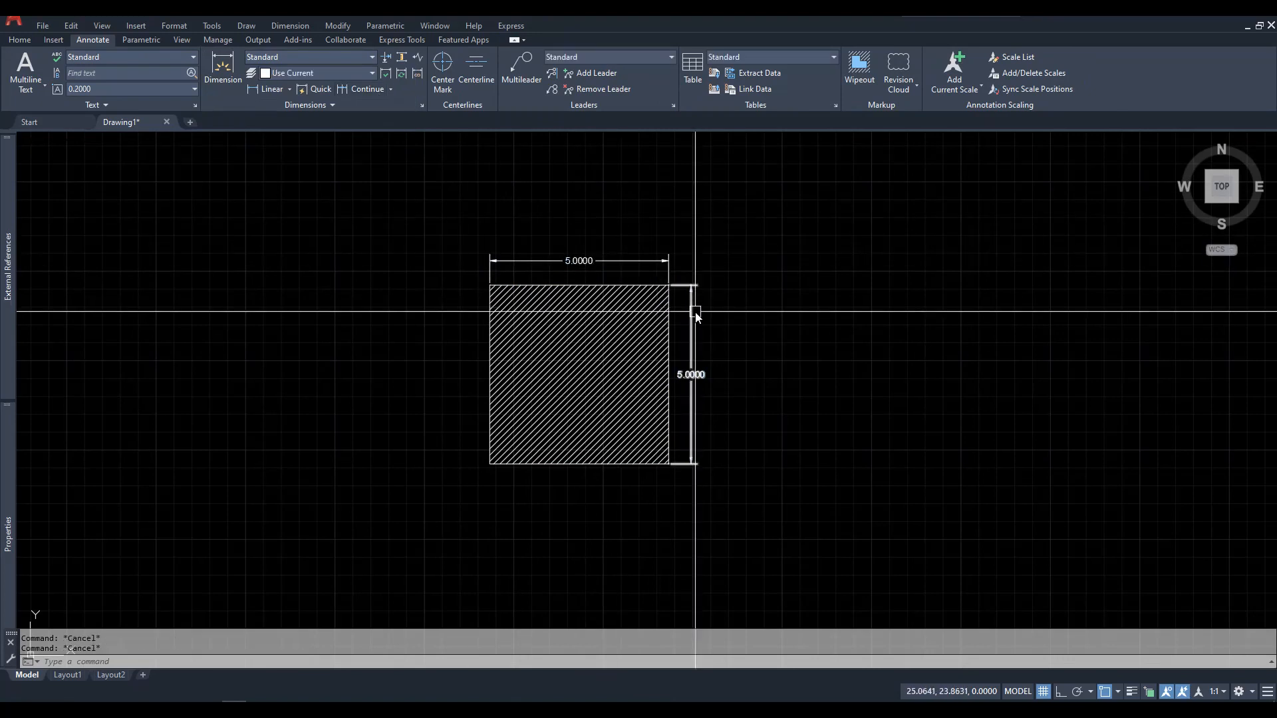
Step: Add the multiline text "NON-ANNOTATIVE" above the hatched square
mouse_move(594, 361)
middle_down()
mouse_move(563, 369)
mouse_move(564, 399)
middle_up()
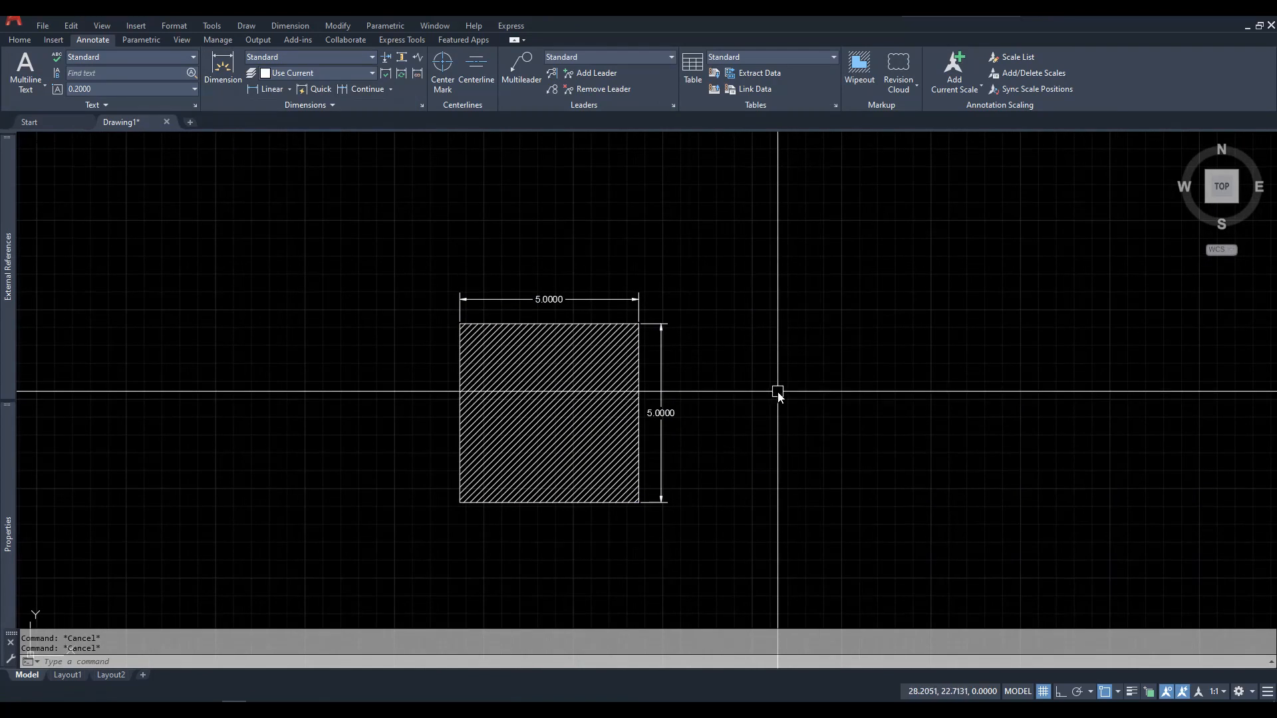
text(t)
key(Return)
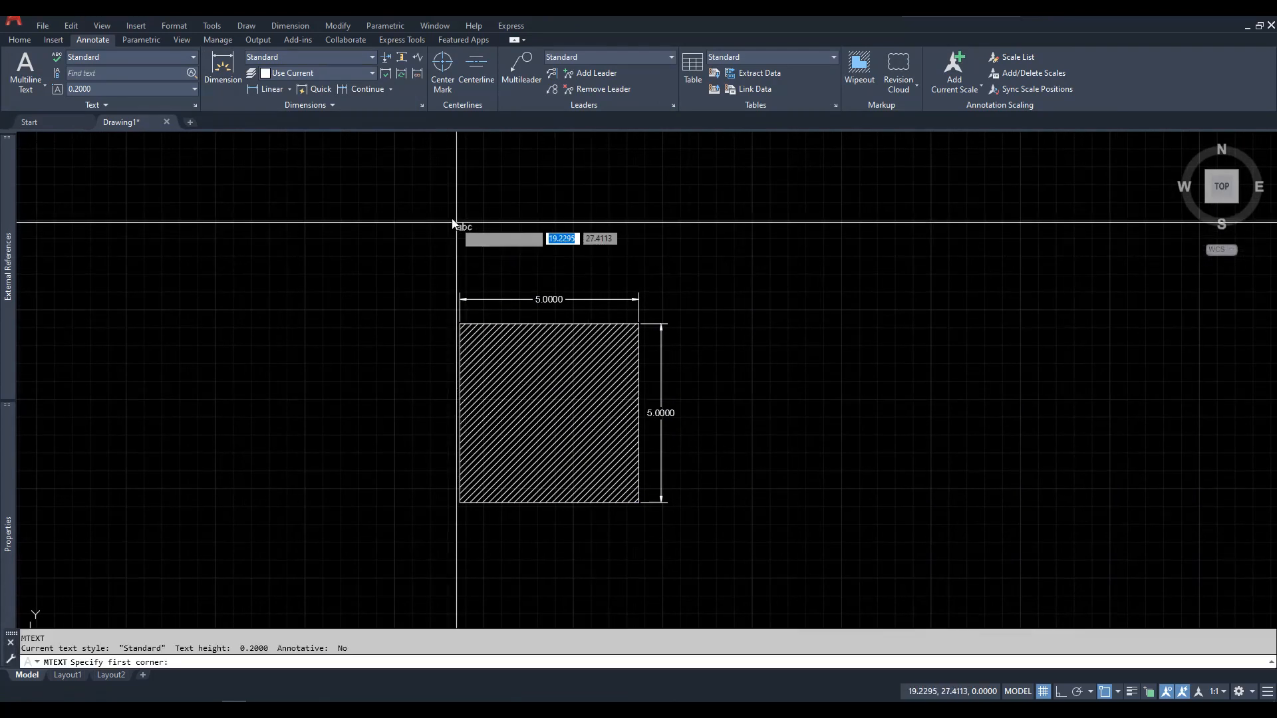
click(461, 212)
click(621, 263)
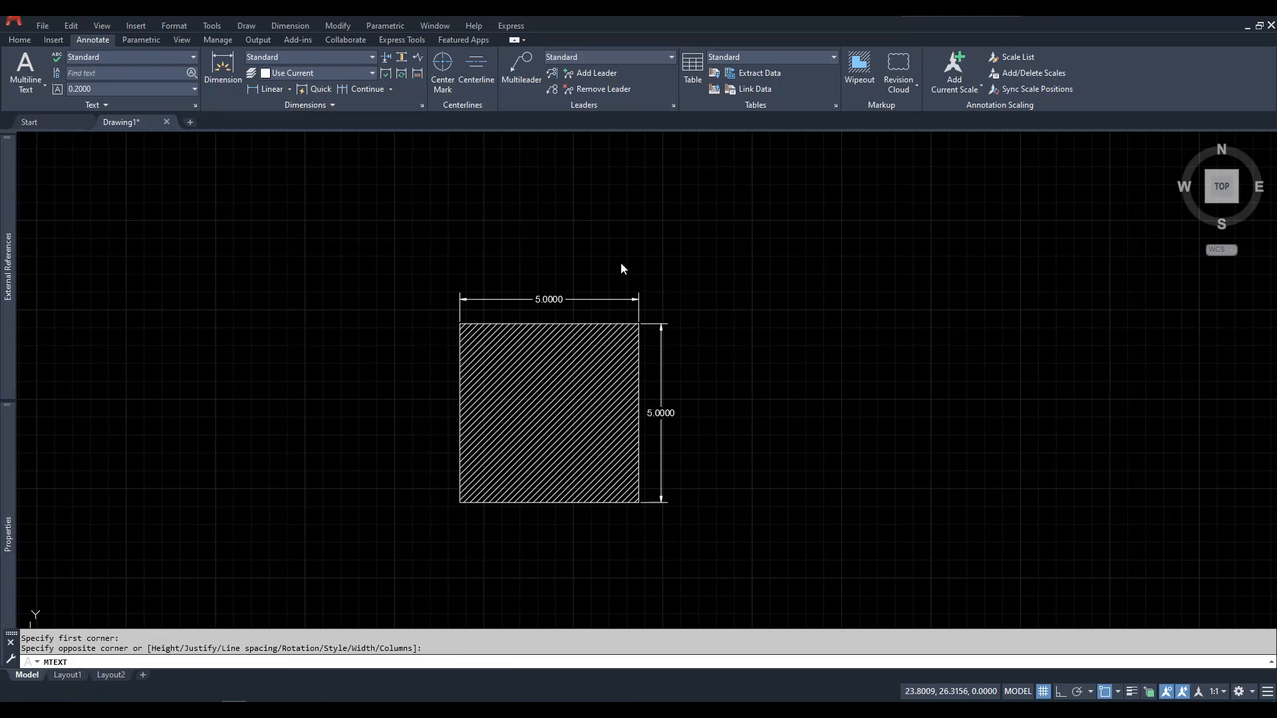
text(NON-ANNOTATIVE)
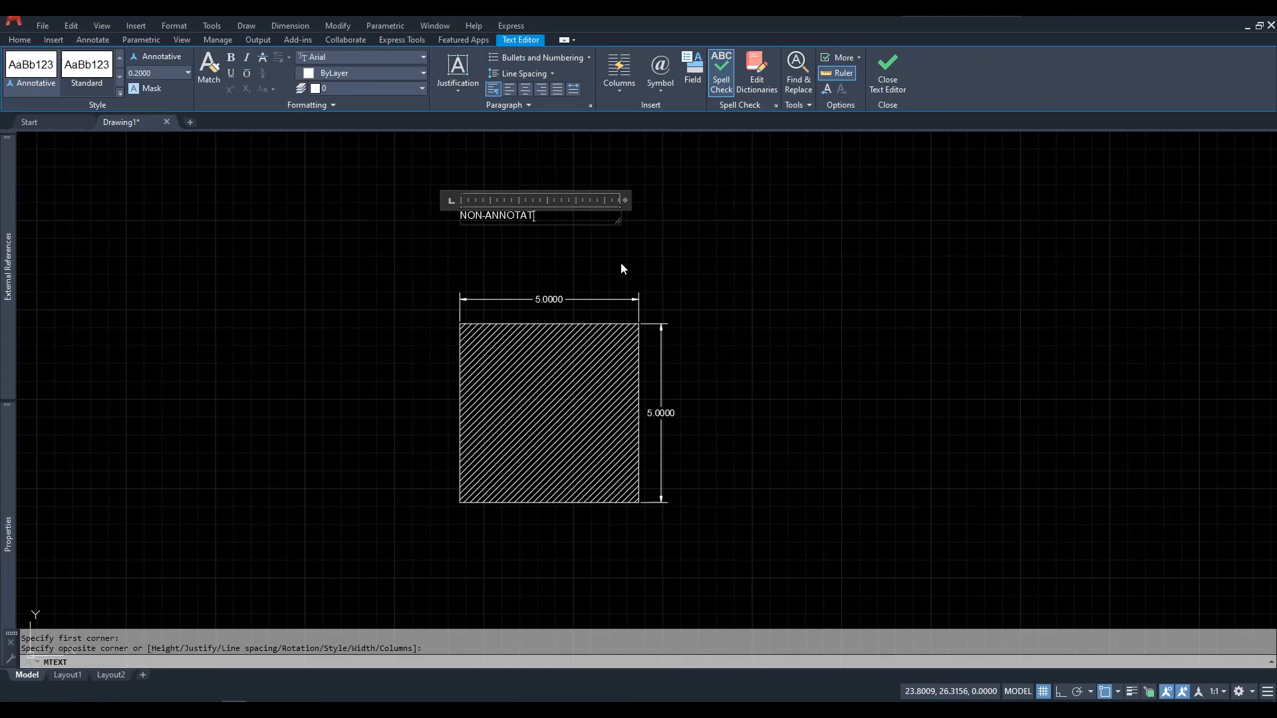
click(621, 263)
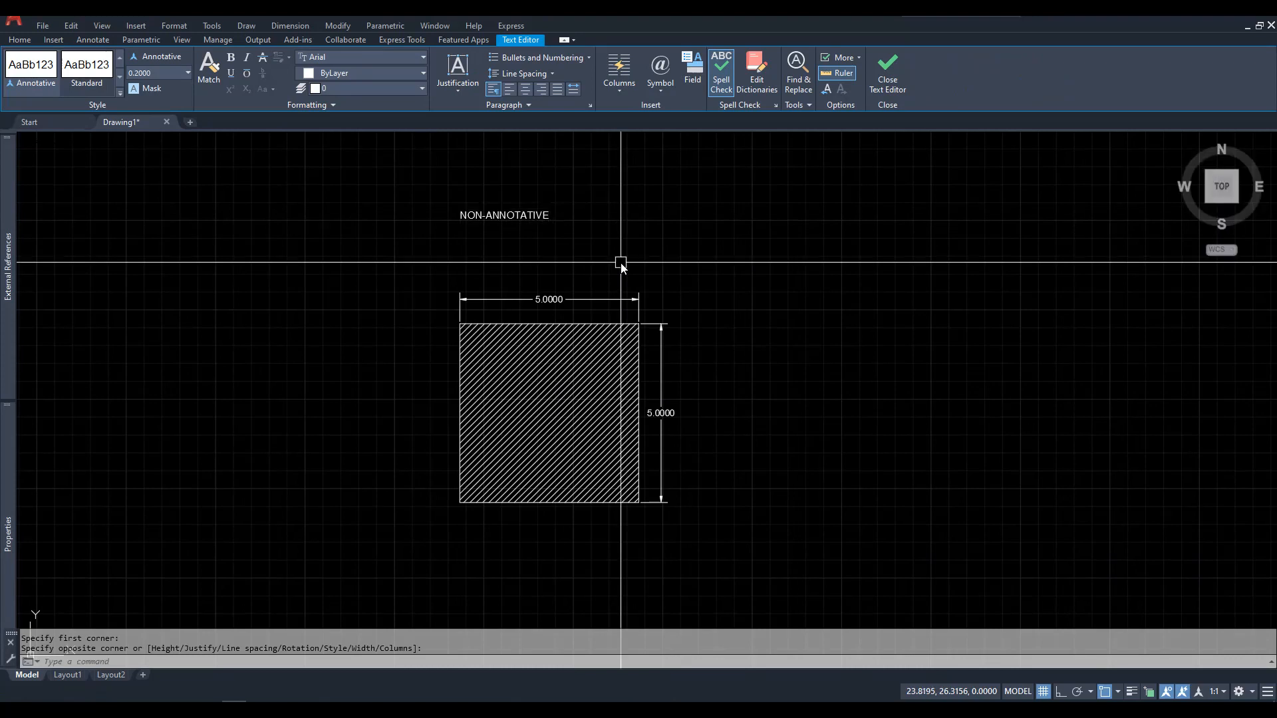
Step: Move the "NON-ANNOTATIVE" text so it sits centred just above the square's top dimension
text(M)
key(Return)
click(595, 247)
click(482, 175)
key(Return)
click(712, 233)
click(763, 285)
key(Escape)
key(Escape)
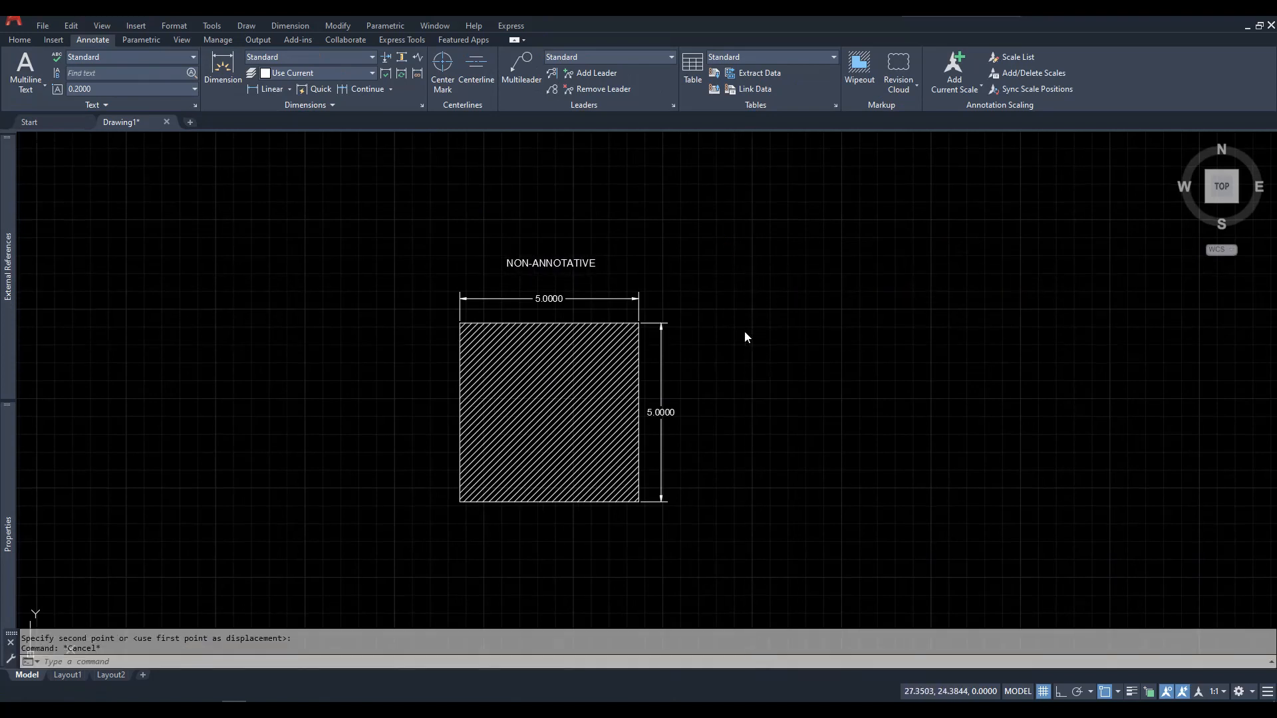
Step: Draw a second 5 by 5 unit square to the right of the first, with its lower edge aligned to it
middle_drag(747, 333, 574, 314)
text(REC)
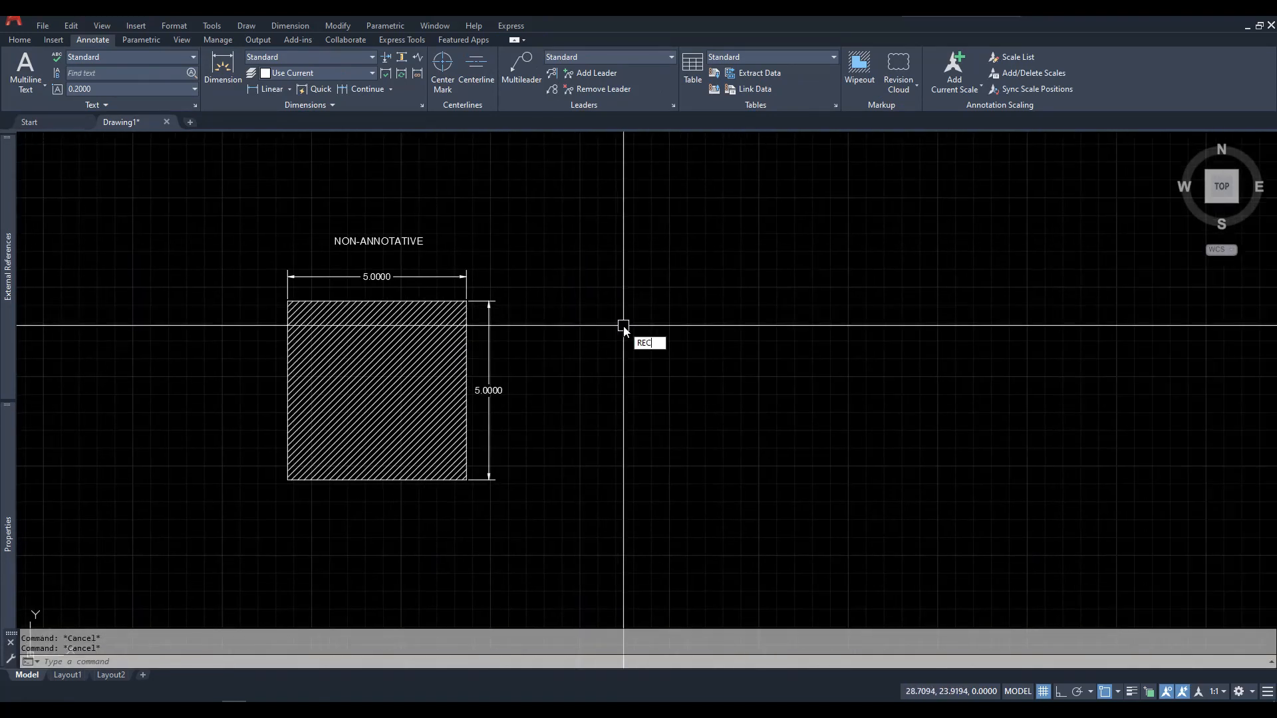
key(Return)
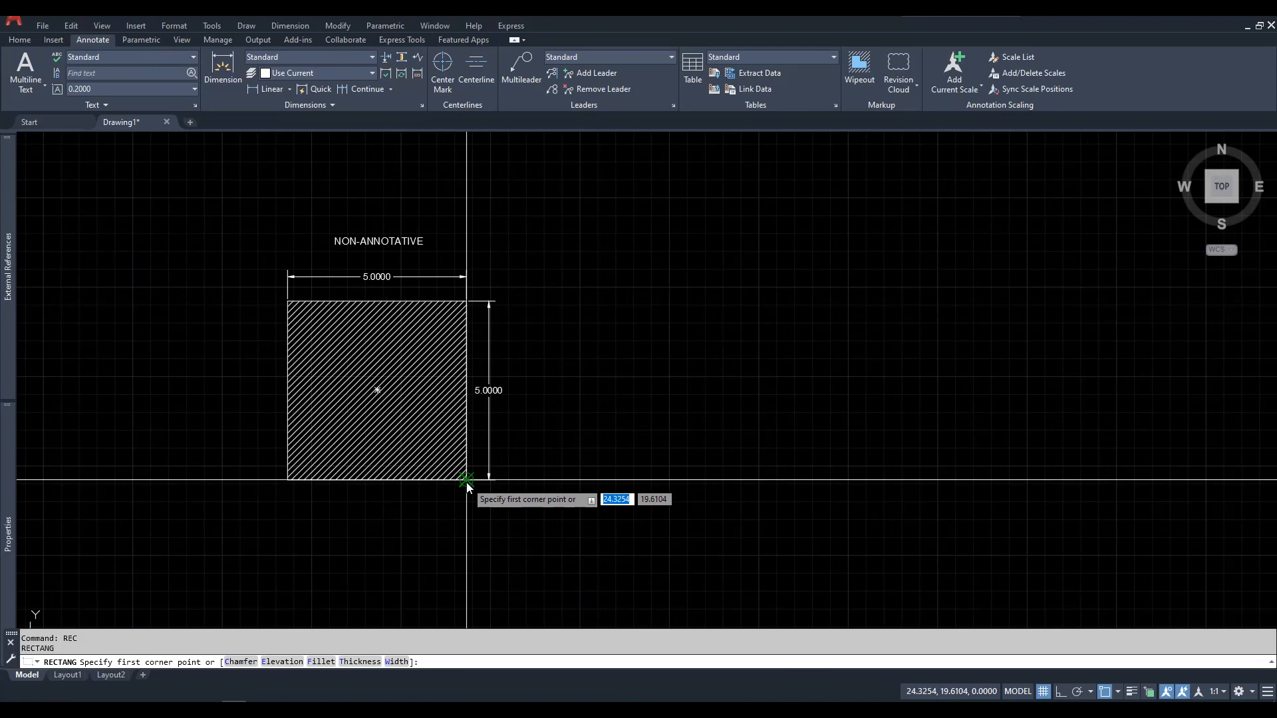
click(573, 479)
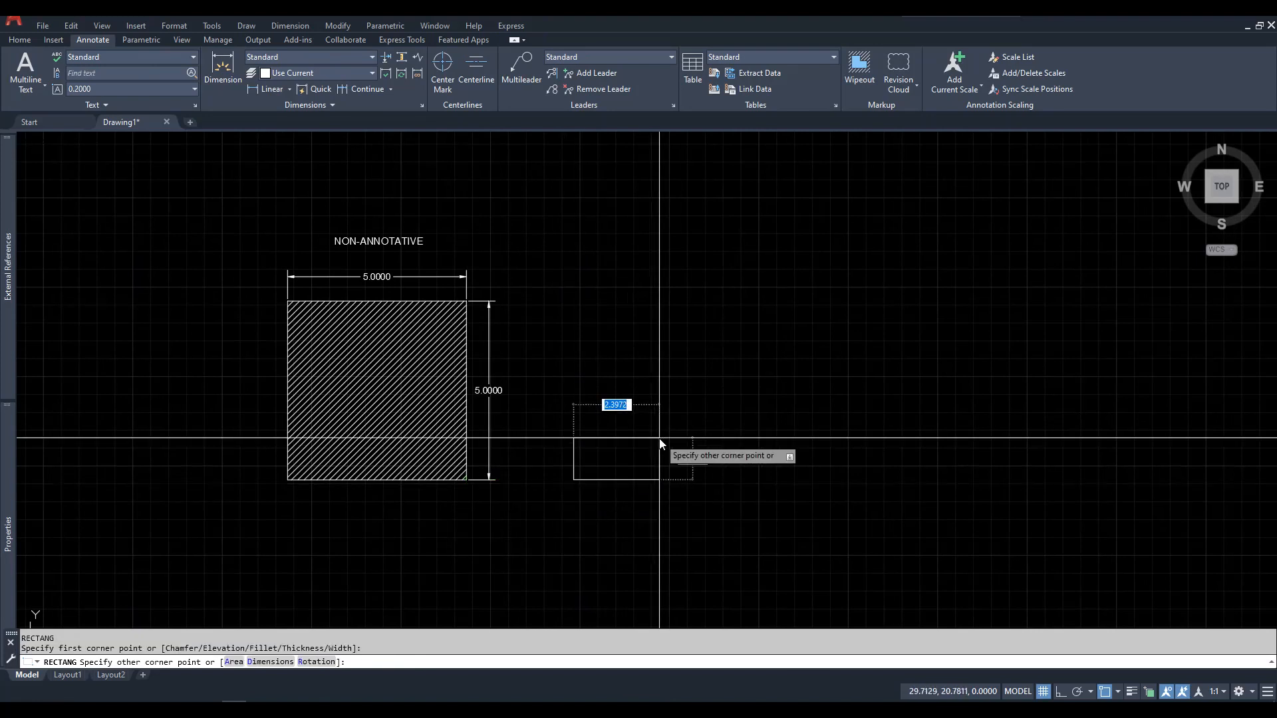
text(@5,5)
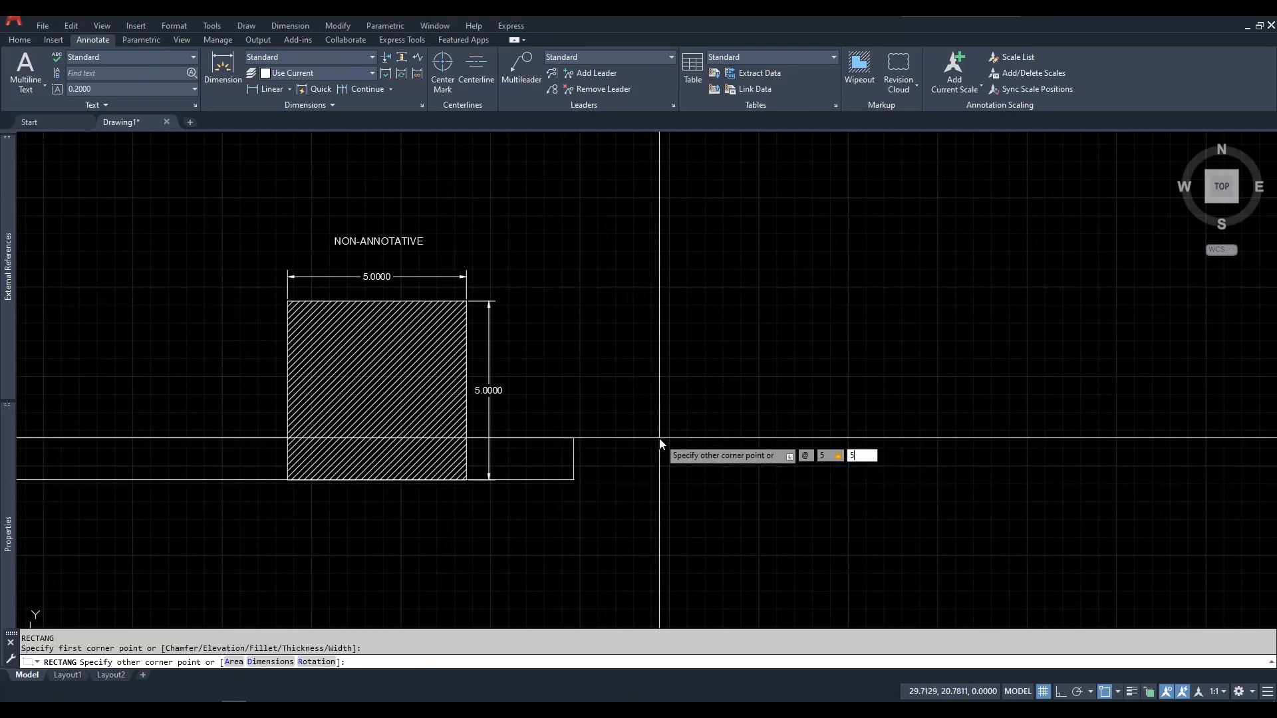
key(Return)
Step: Hatch the second square with the Annotative option enabled, selecting its outline as the boundary
text(H)
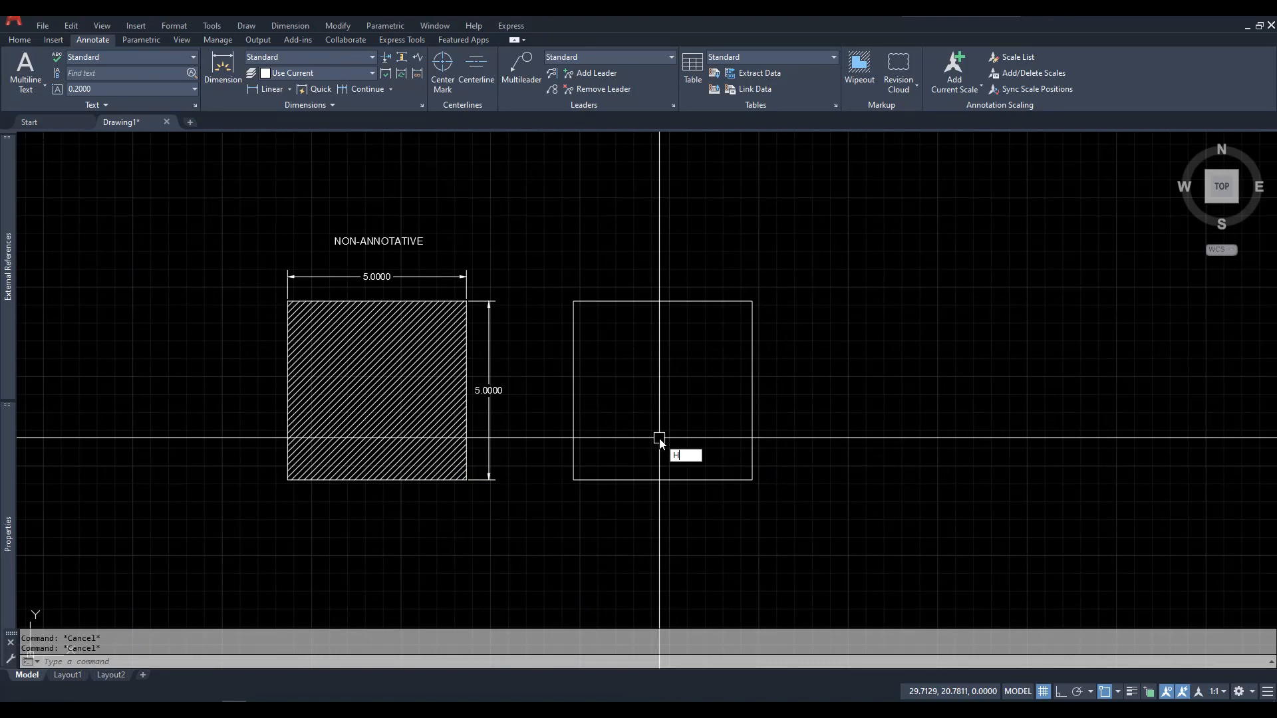
key(Return)
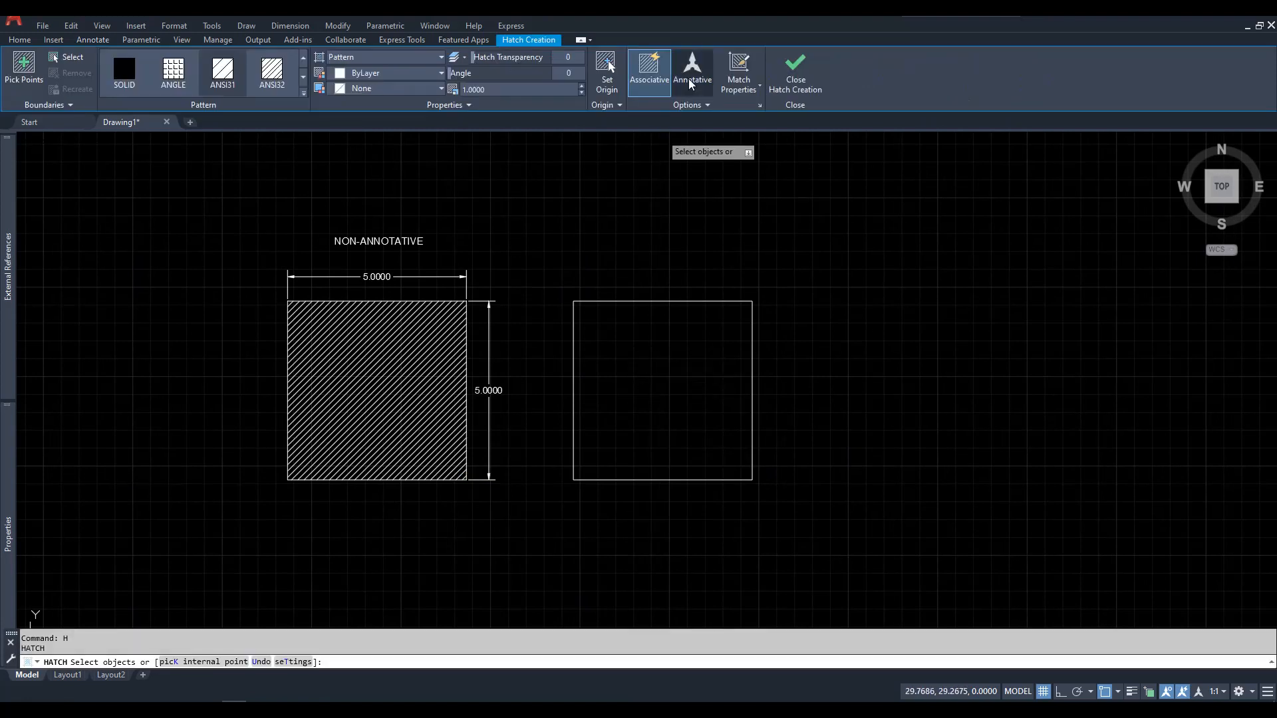
click(692, 80)
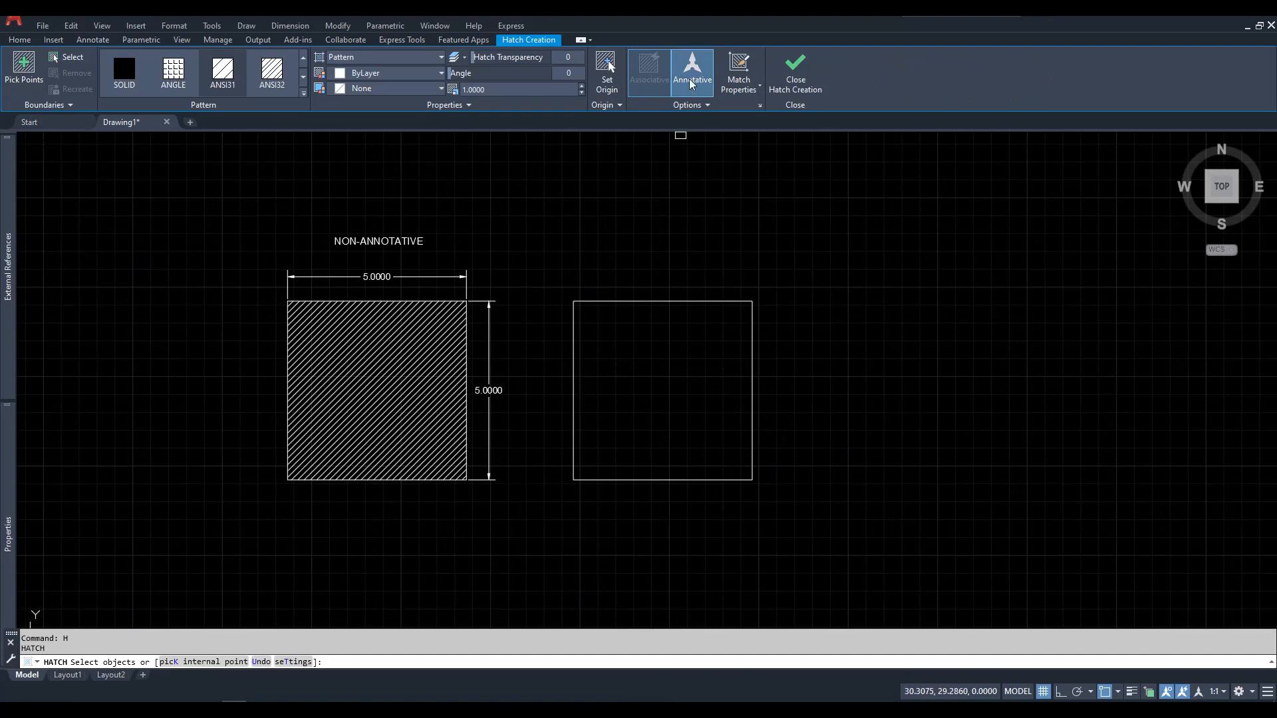
click(573, 373)
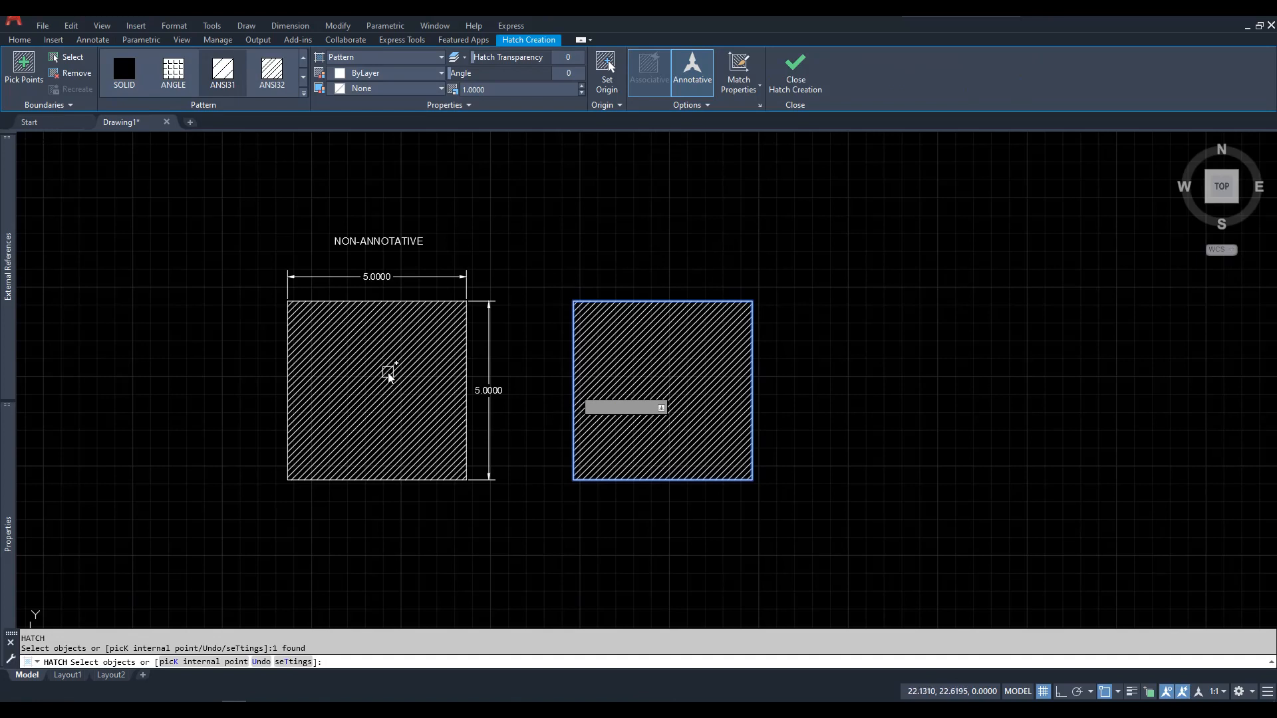
key(Escape)
key(Escape)
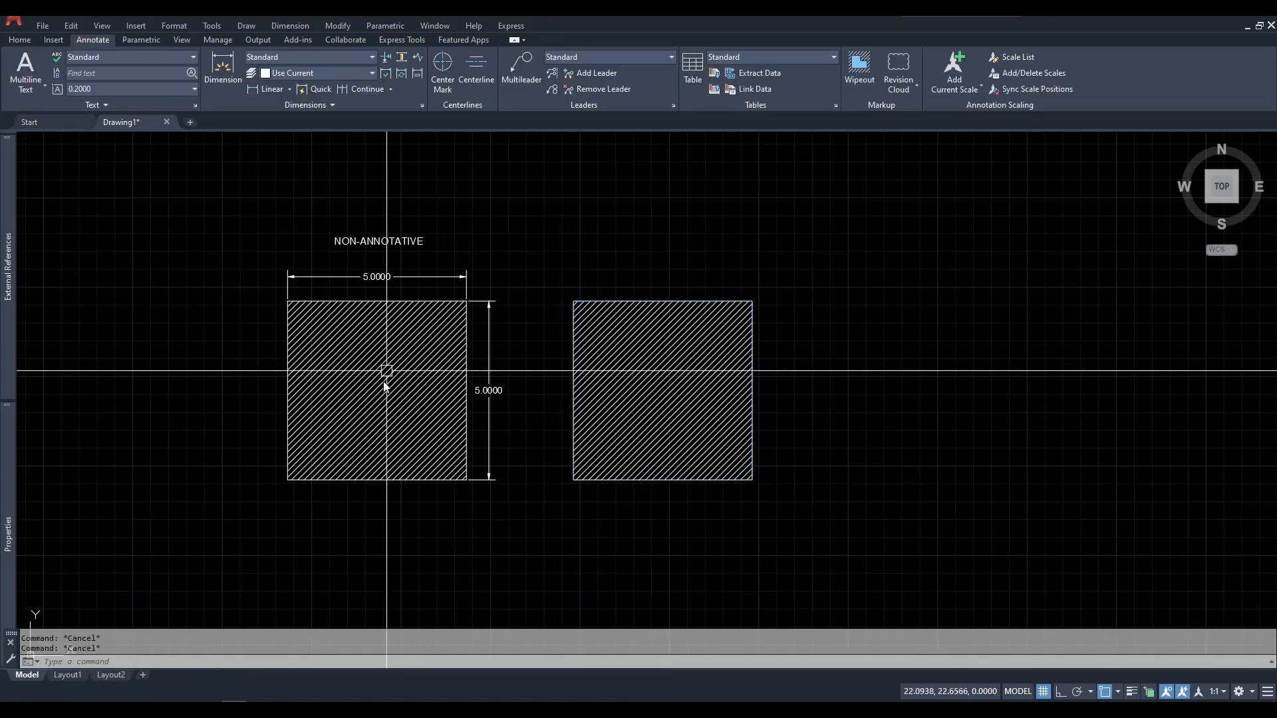
mouse_move(364, 432)
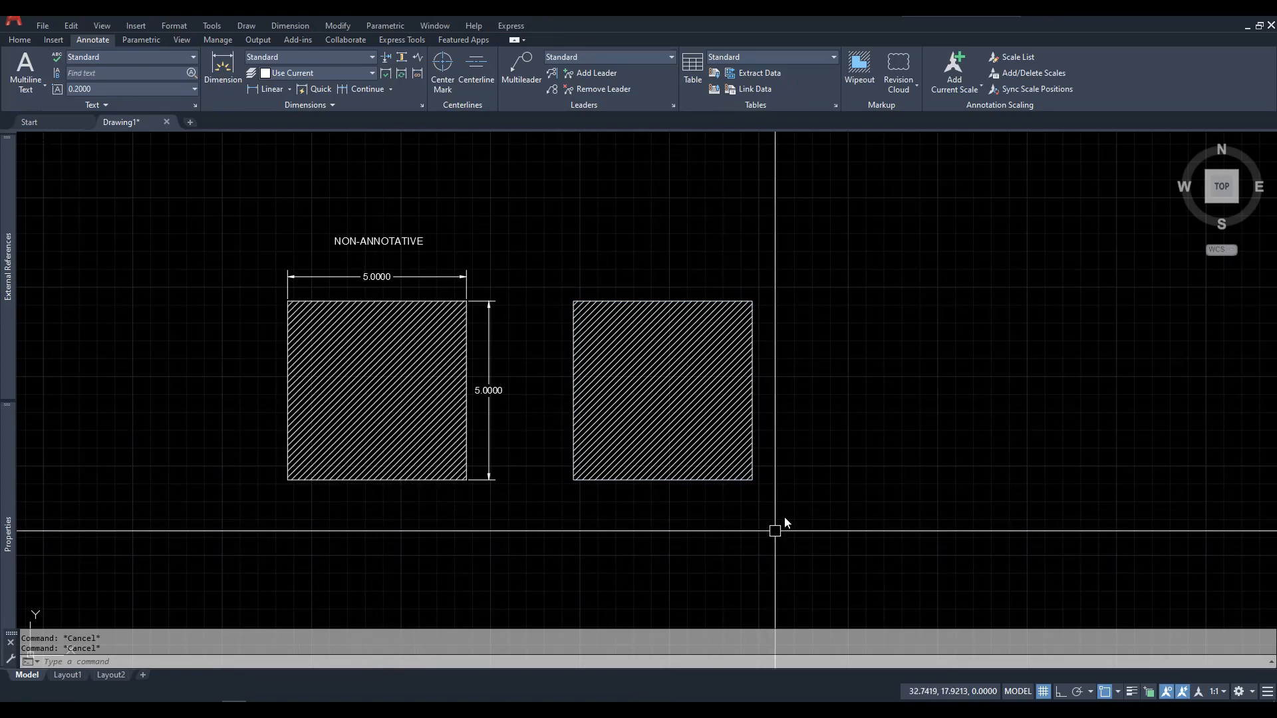
mouse_move(662, 407)
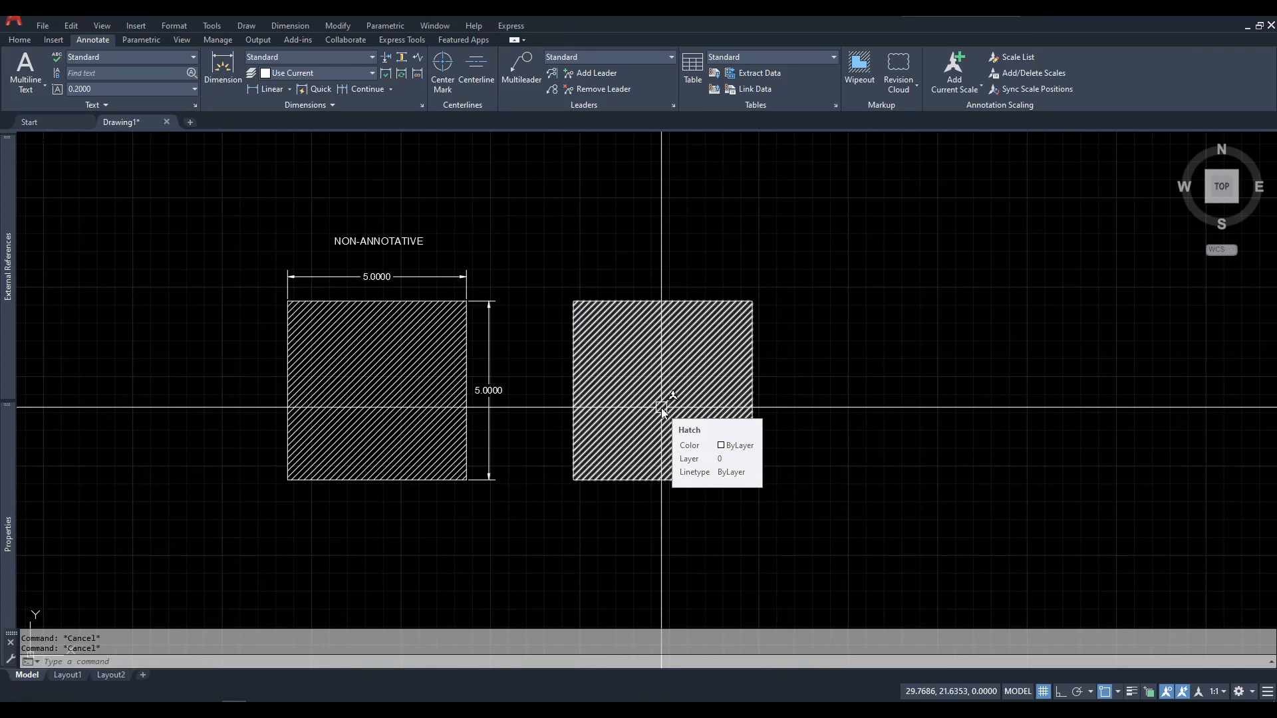
Step: Add aligned dimensions to the second square's right side and top side
text(DAL)
key(Return)
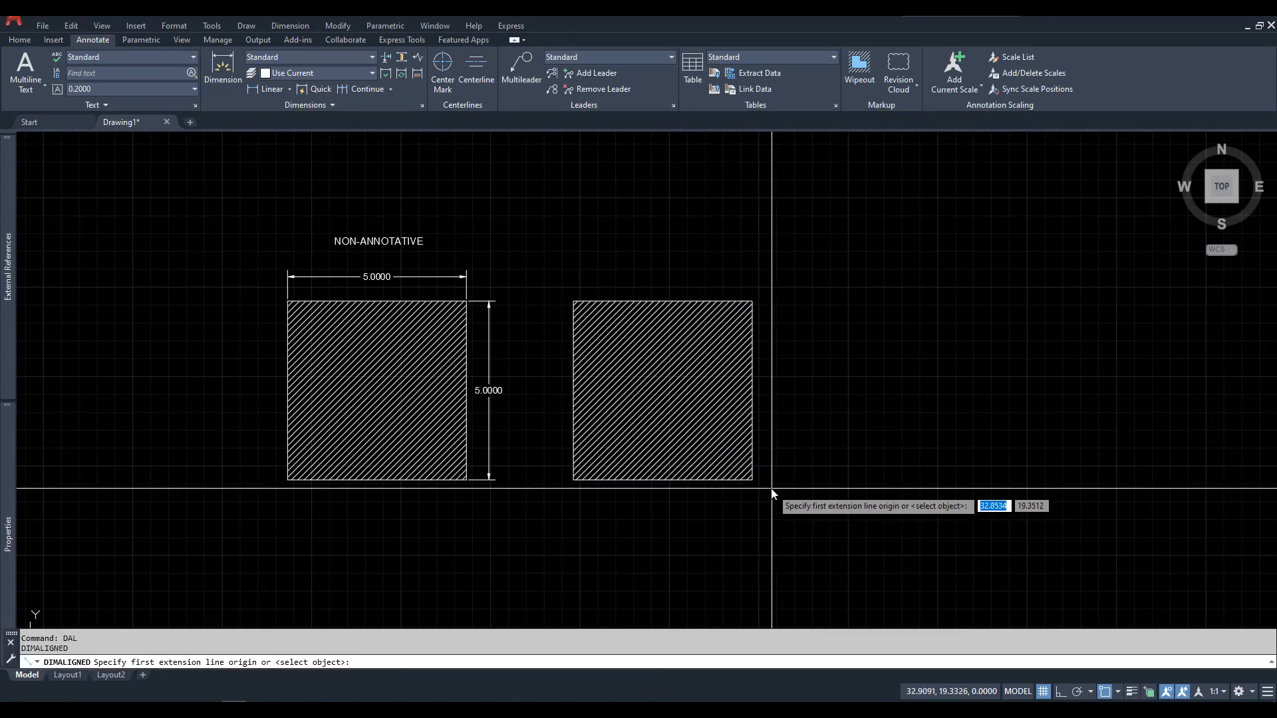
click(753, 481)
click(753, 302)
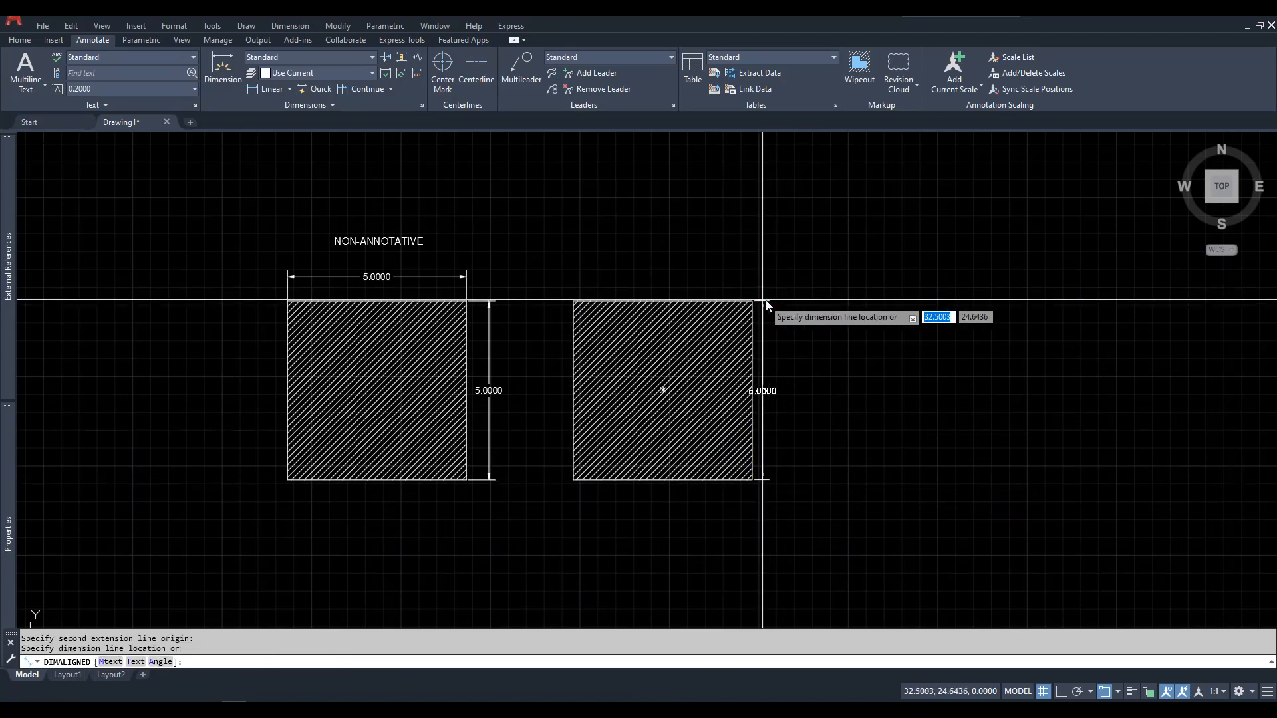
click(782, 304)
key(Return)
click(753, 301)
click(573, 301)
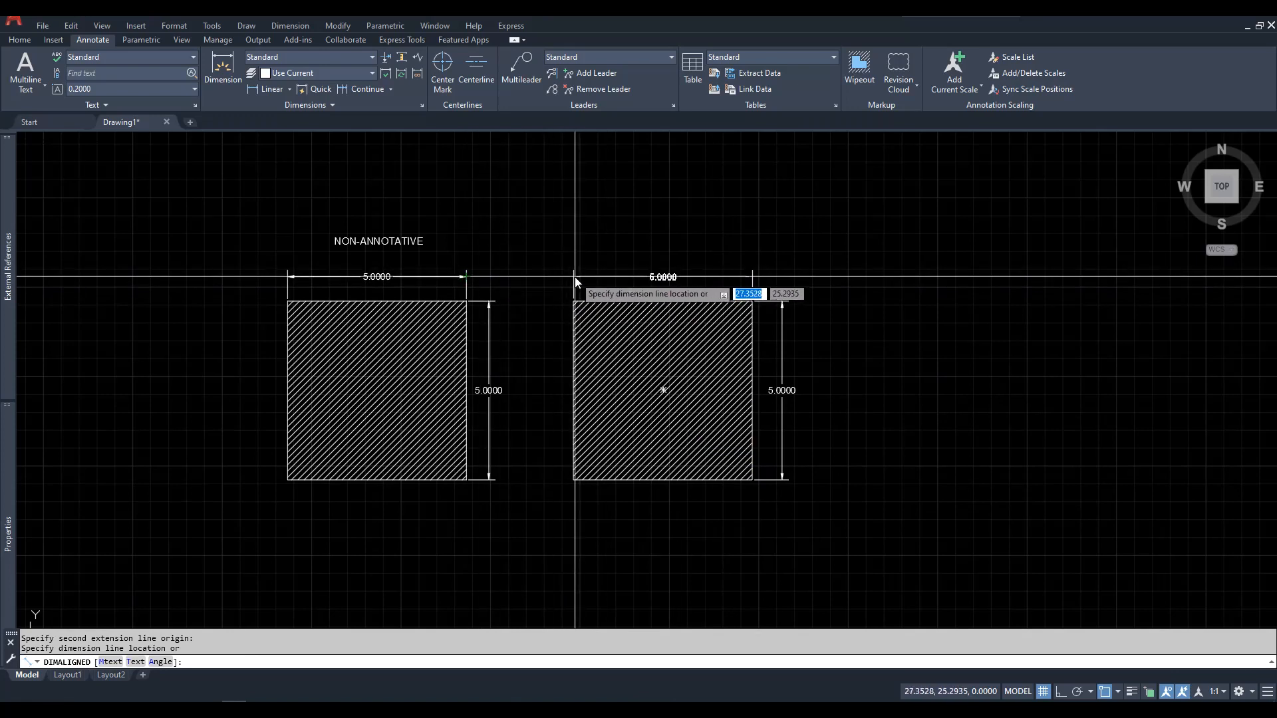
click(574, 277)
key(Escape)
key(Escape)
Step: Assign the Annotative dimension style to the second square's top and right dimensions
click(738, 255)
click(706, 283)
click(807, 337)
click(775, 356)
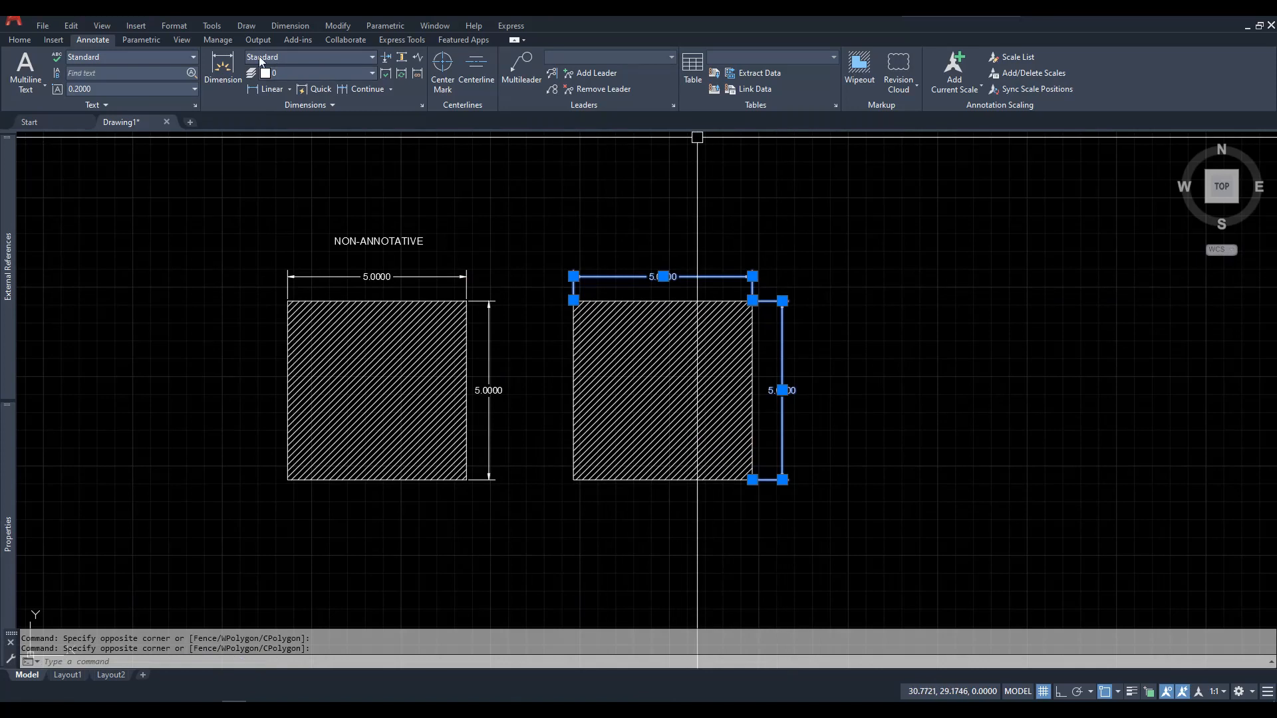
click(287, 99)
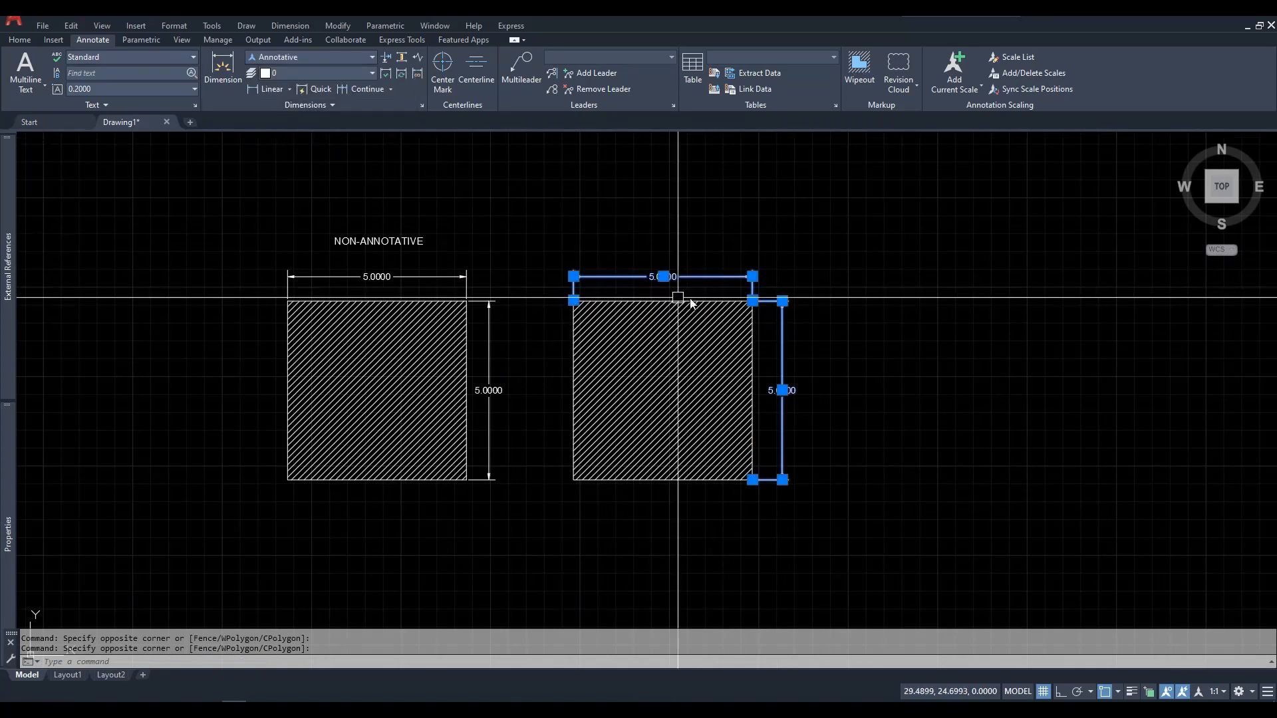
Step: Add the multiline text "ANNOTATIVE" above the second square's top dimension, level with the NON-ANNOTATIVE label
key(Escape)
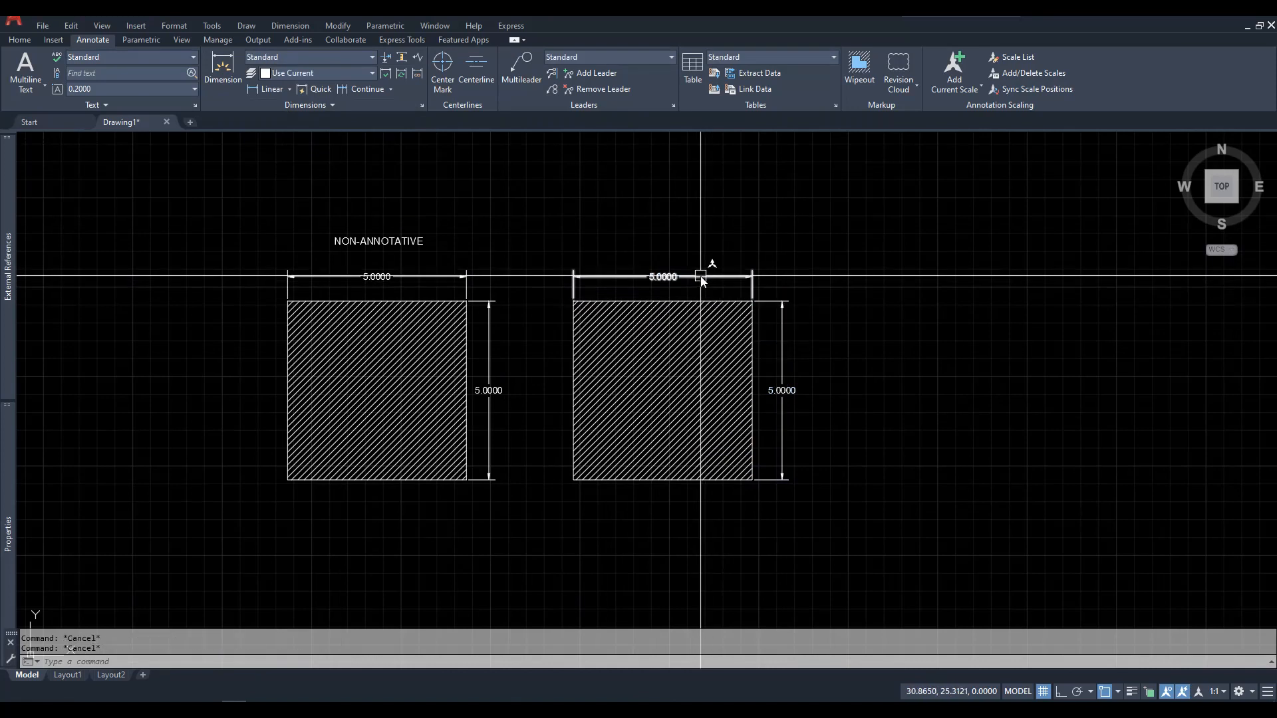
mouse_move(783, 333)
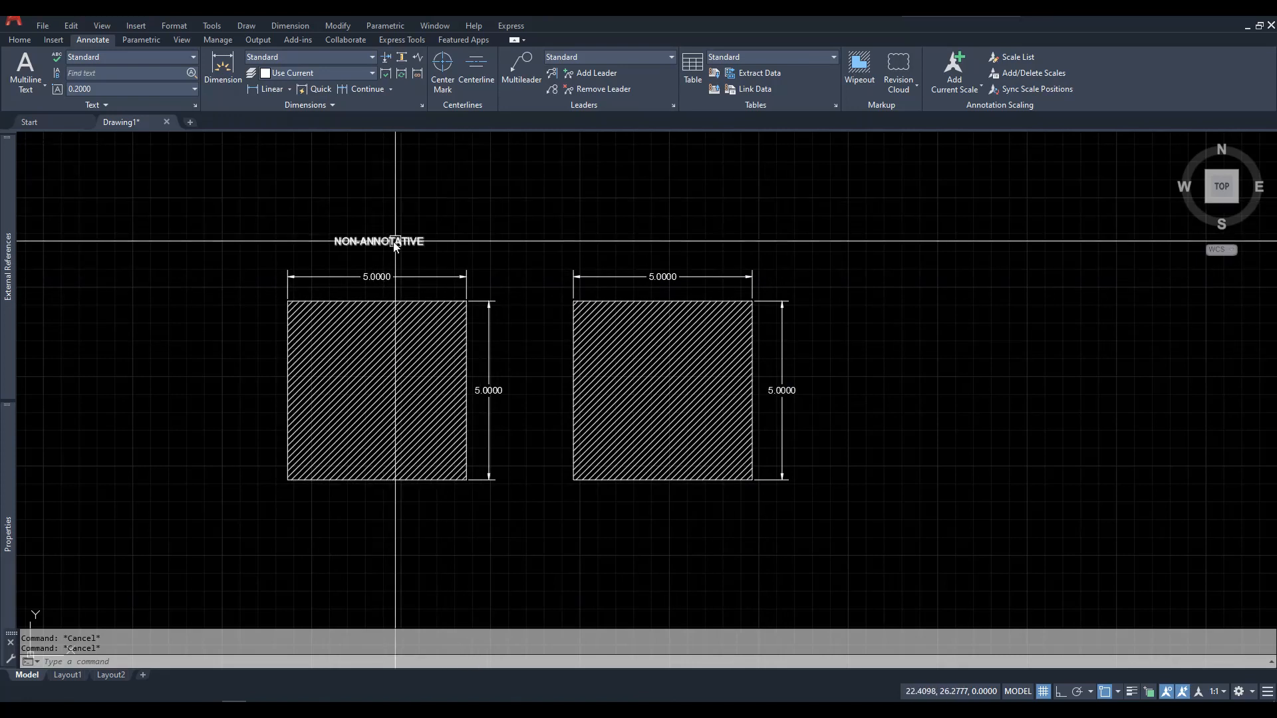
text(mt)
key(Return)
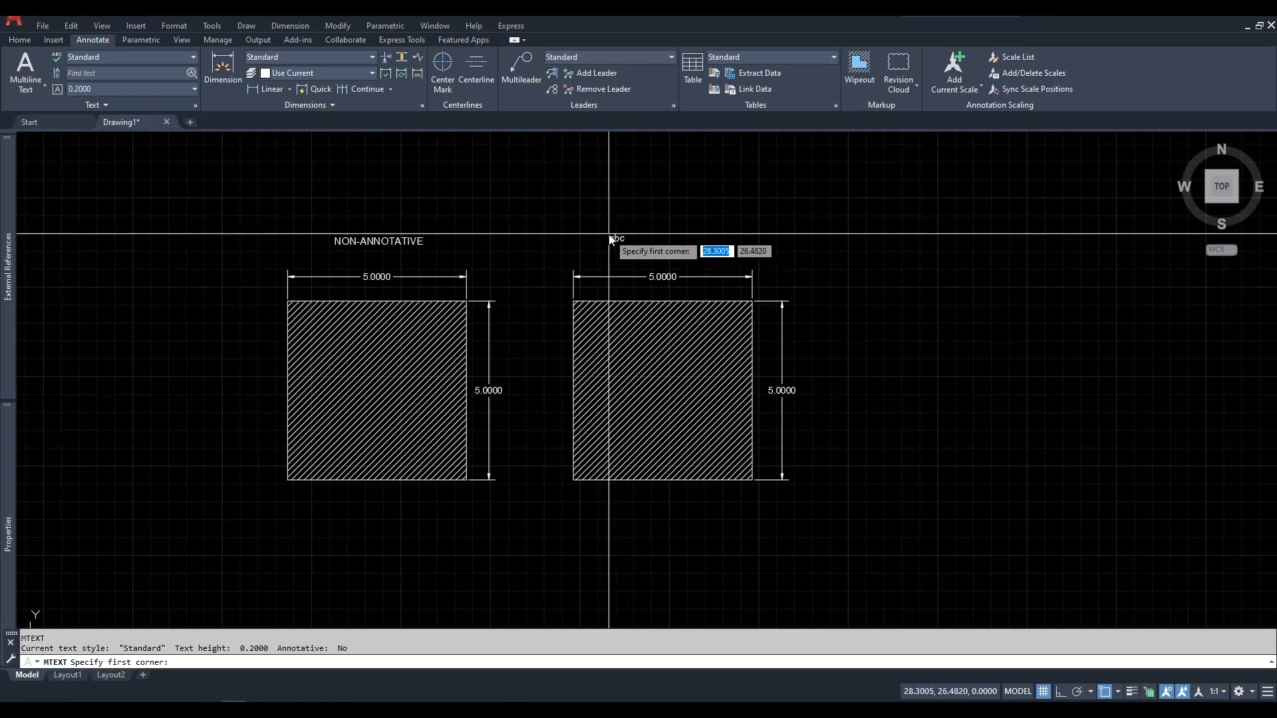
click(606, 237)
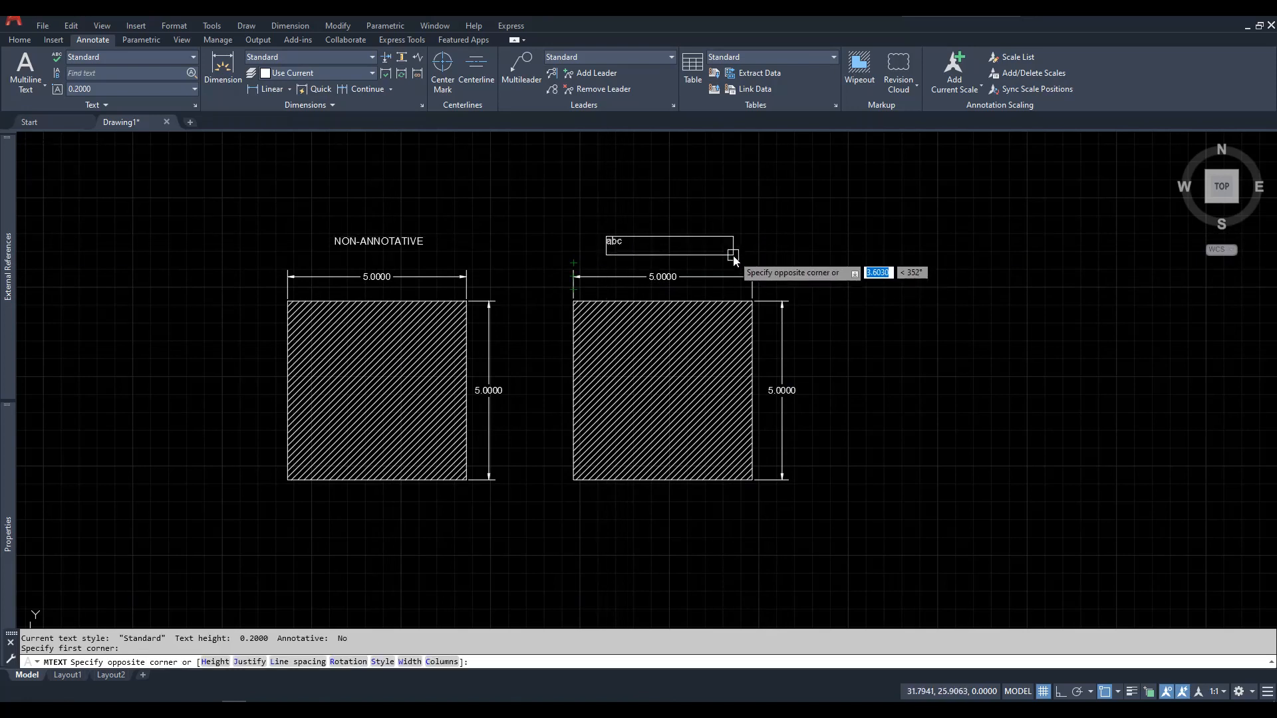
click(735, 253)
text(ANNOTATIVE)
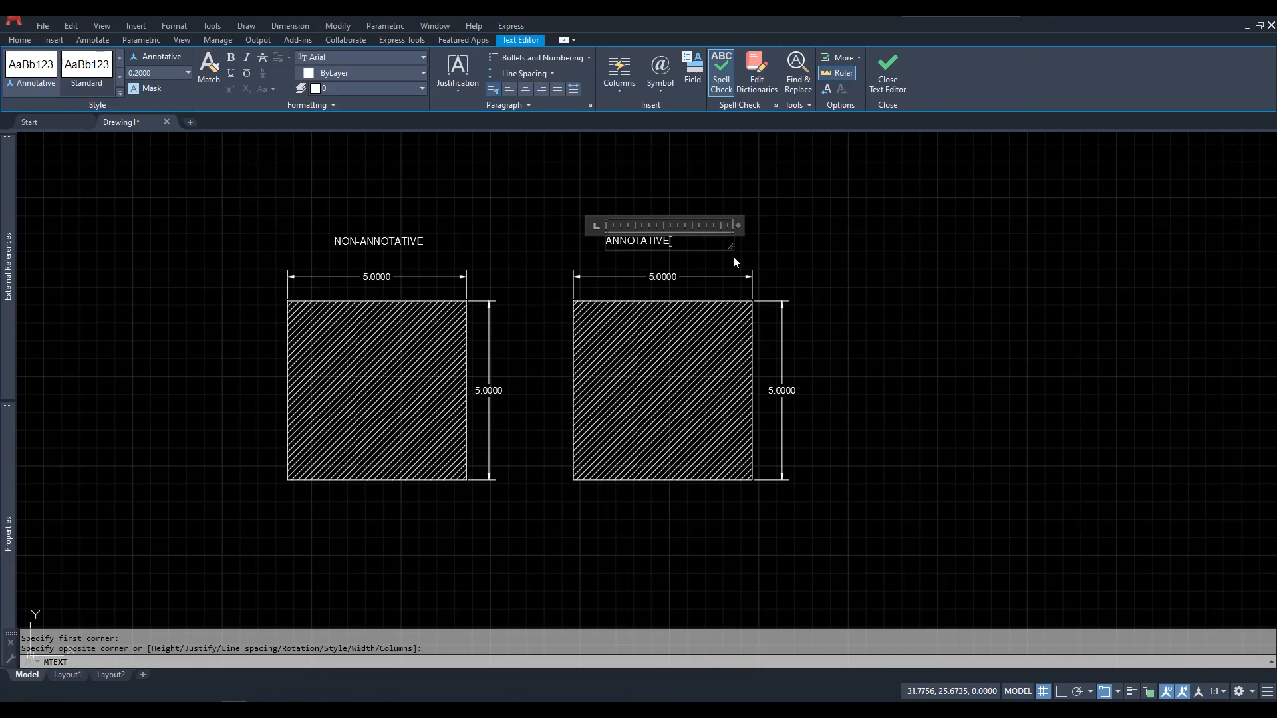
click(839, 266)
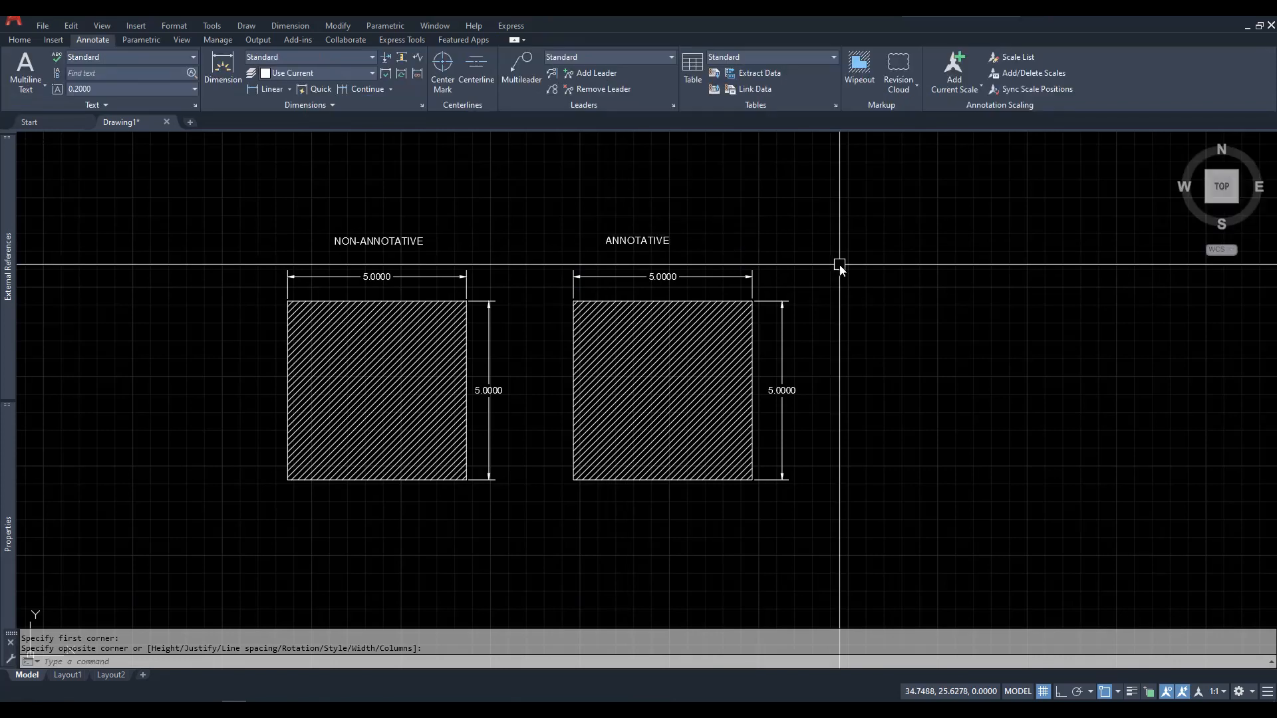
Step: Move the ANNOTATIVE label to the right so it sits centred above the second square
text(m)
key(Return)
click(652, 241)
key(Return)
click(771, 246)
click(796, 248)
key(Escape)
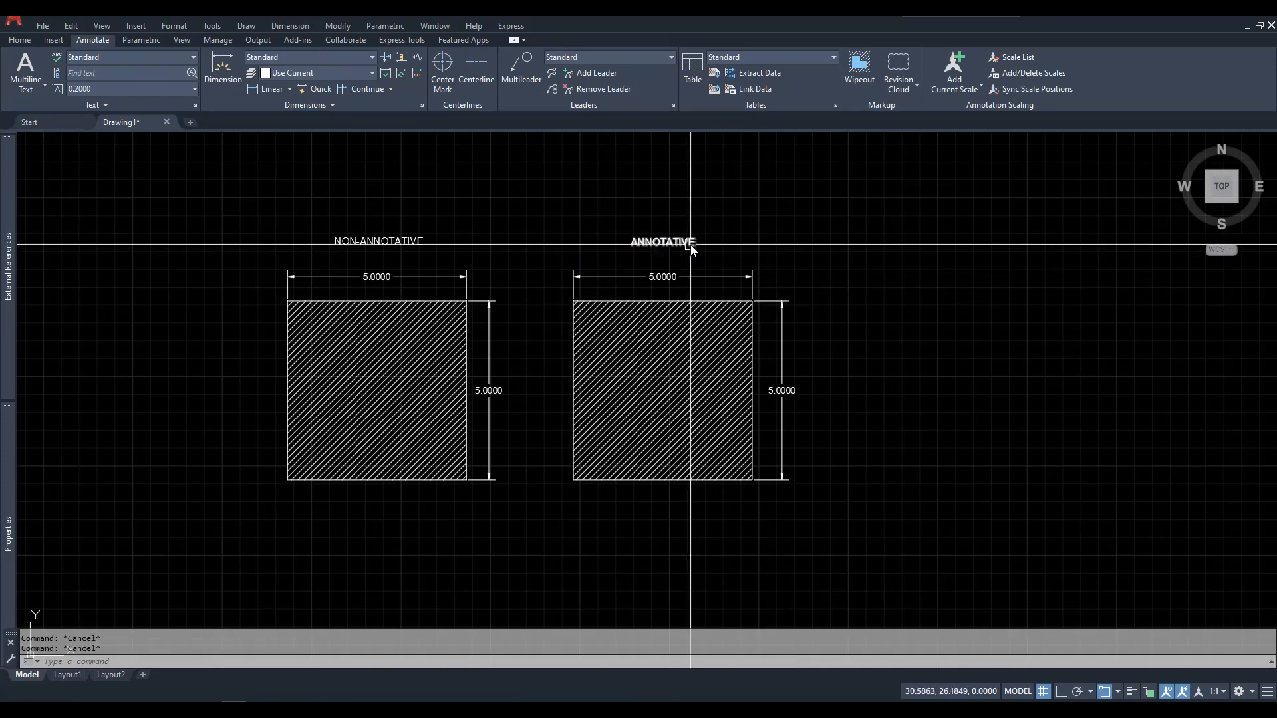
Step: Assign the Annotative text style to the ANNOTATIVE label above the second square
click(685, 245)
click(94, 56)
click(86, 91)
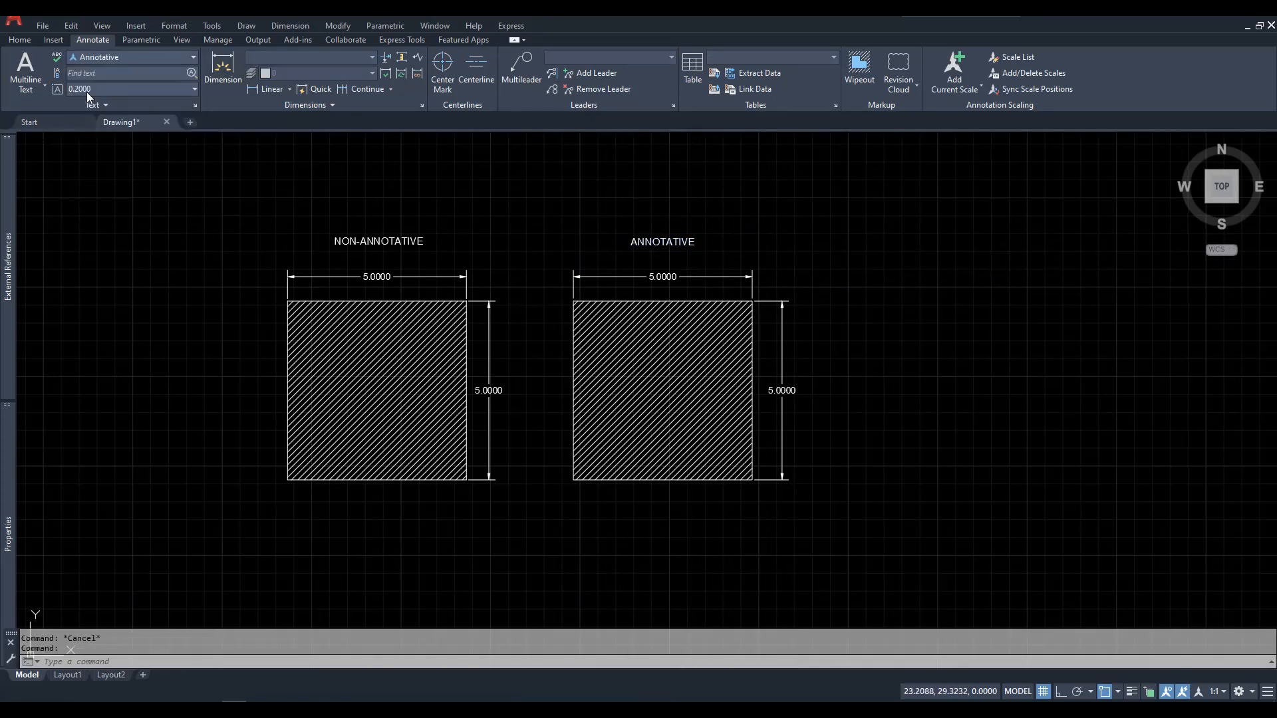
key(Escape)
mouse_move(671, 250)
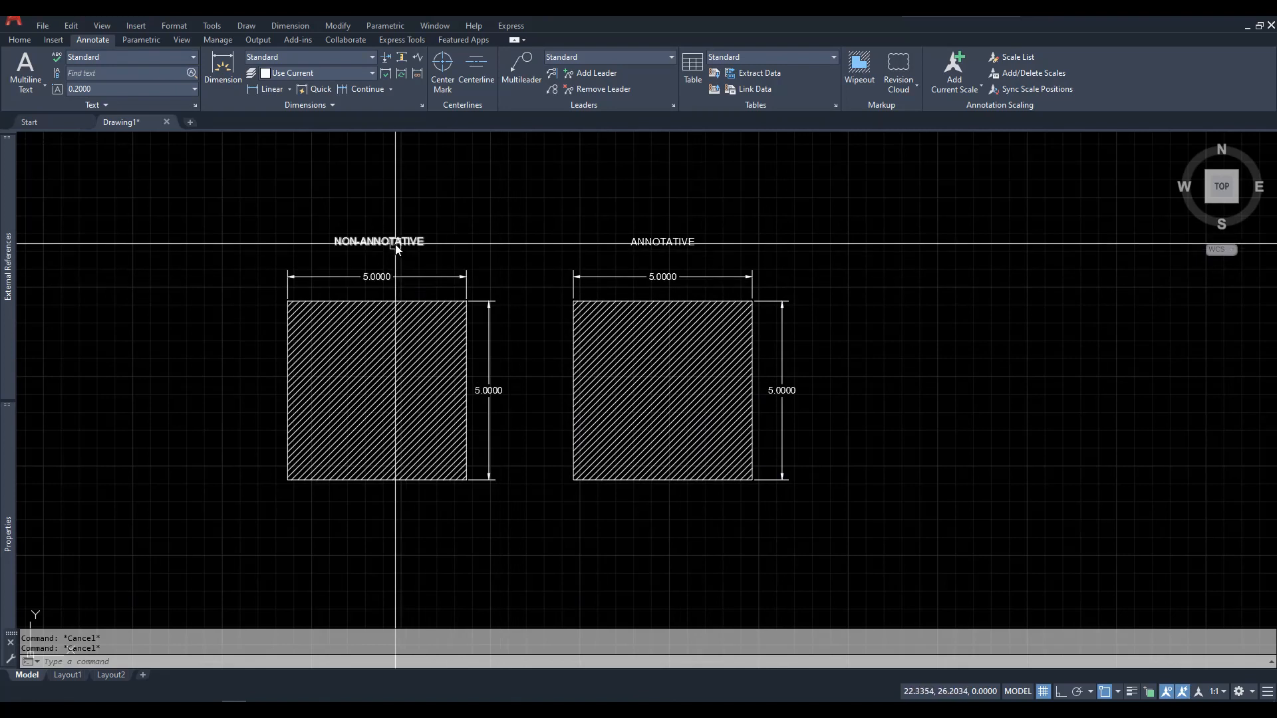
Step: Turn on the display of annotative objects at all scales (ANNOALLVISIBLE 1) and set the annotation scale to 1:2
mouse_move(547, 363)
middle_down()
mouse_move(656, 359)
mouse_move(610, 369)
middle_up()
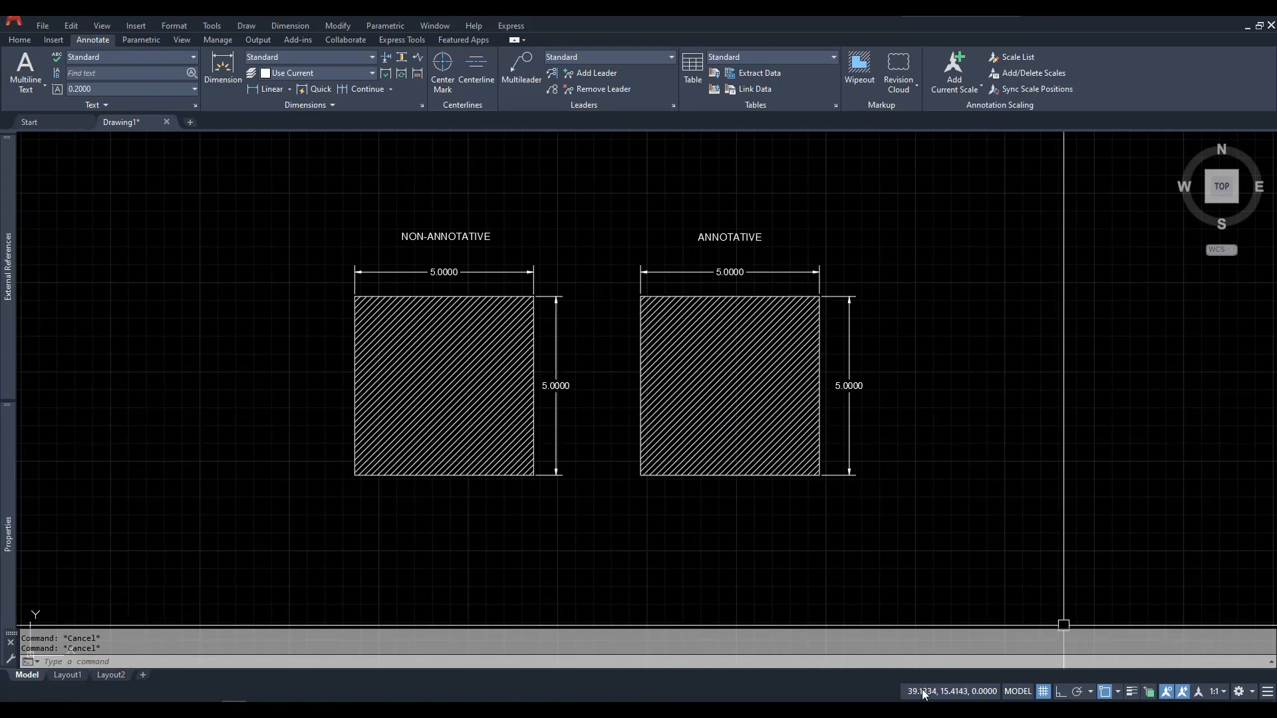
click(1268, 694)
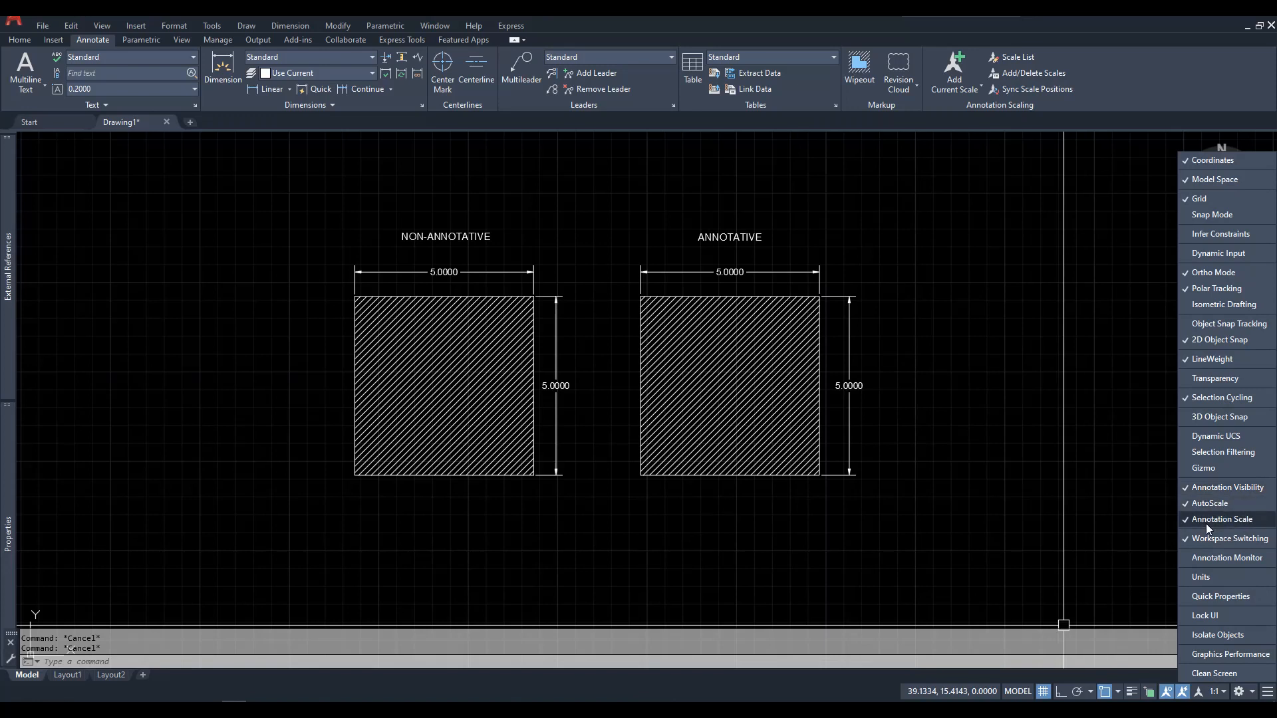
click(1120, 523)
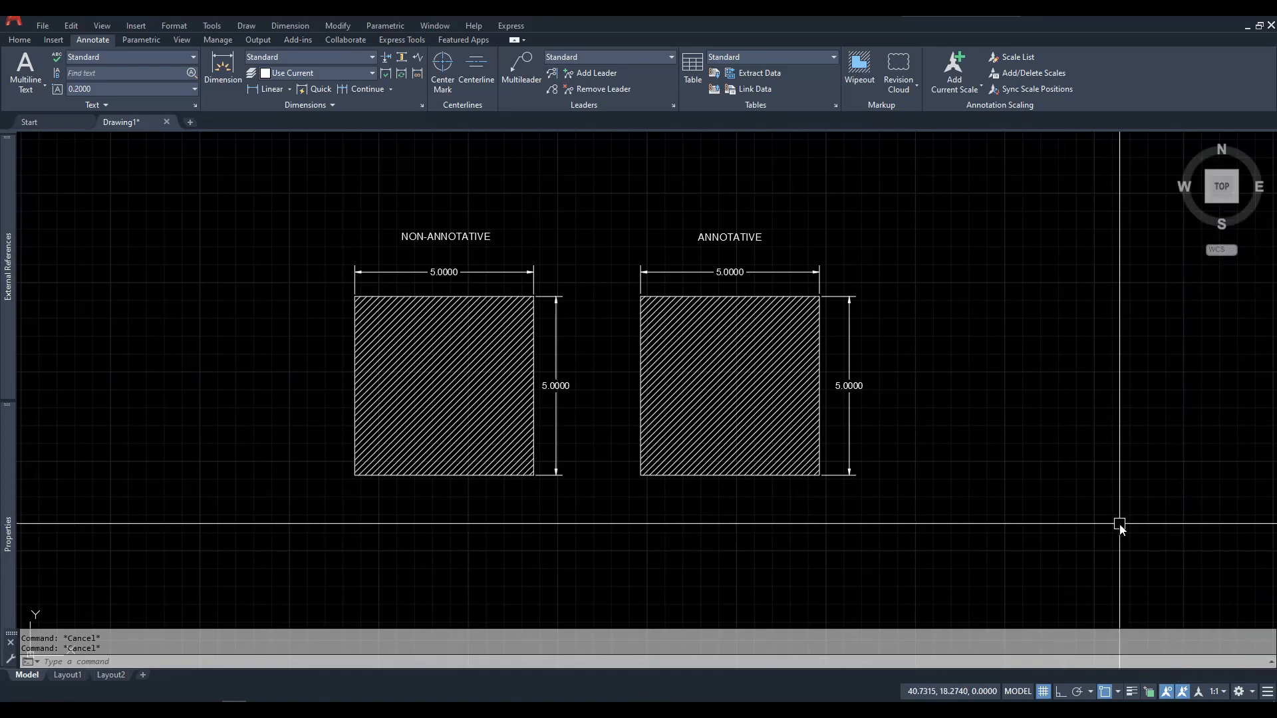
click(1168, 693)
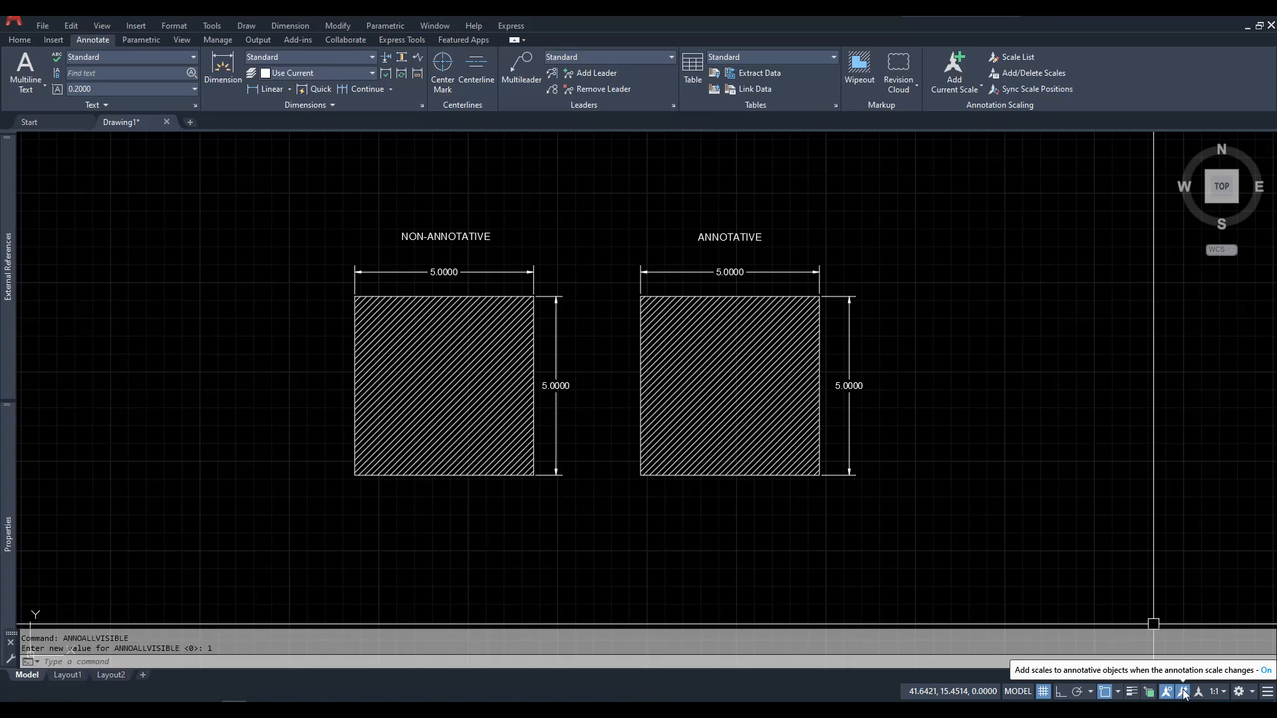
click(1217, 692)
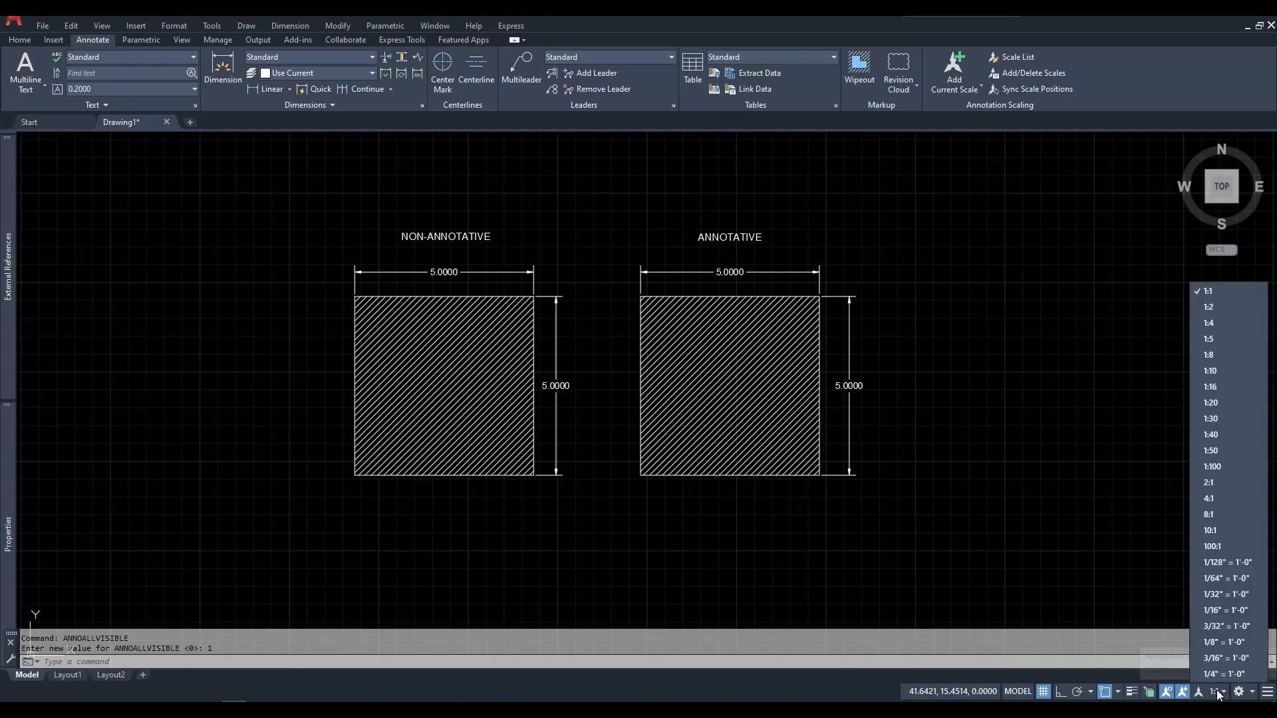
click(1219, 307)
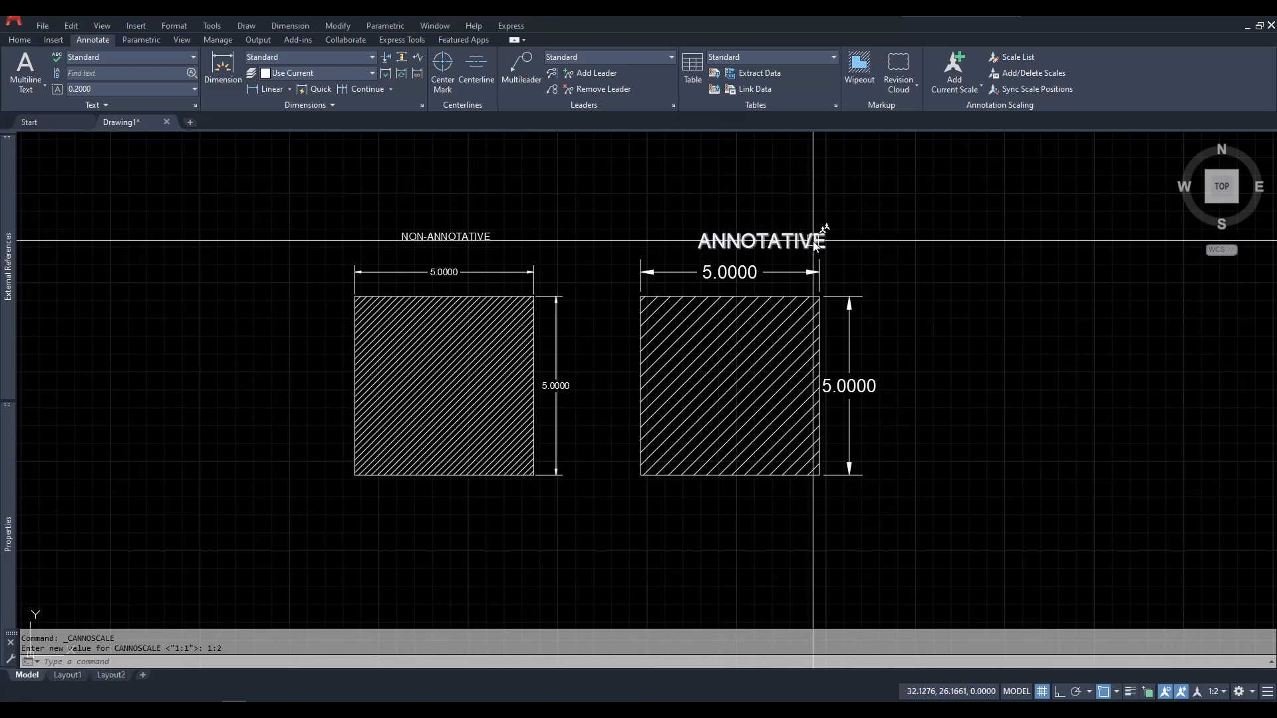
Step: Examine the scale representations of the second square's right dimension, text label and hatch at the 1:2 annotation scale
mouse_move(815, 246)
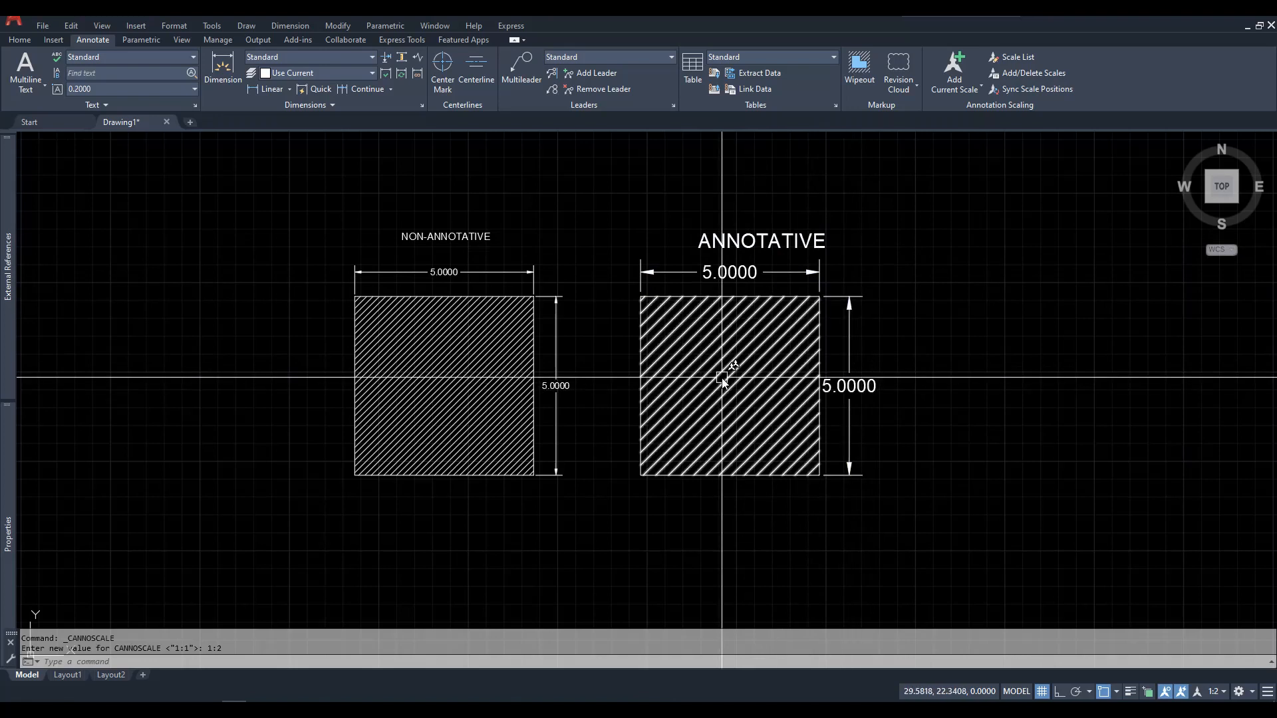
mouse_move(866, 391)
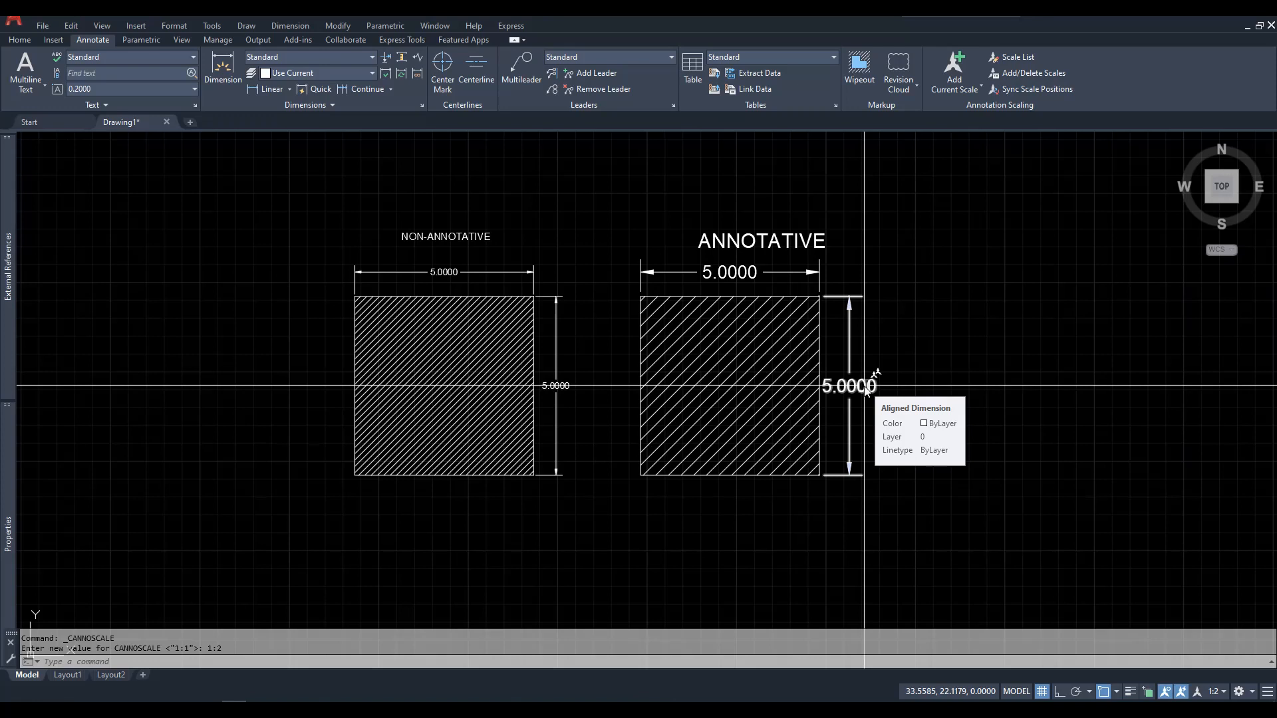
click(902, 377)
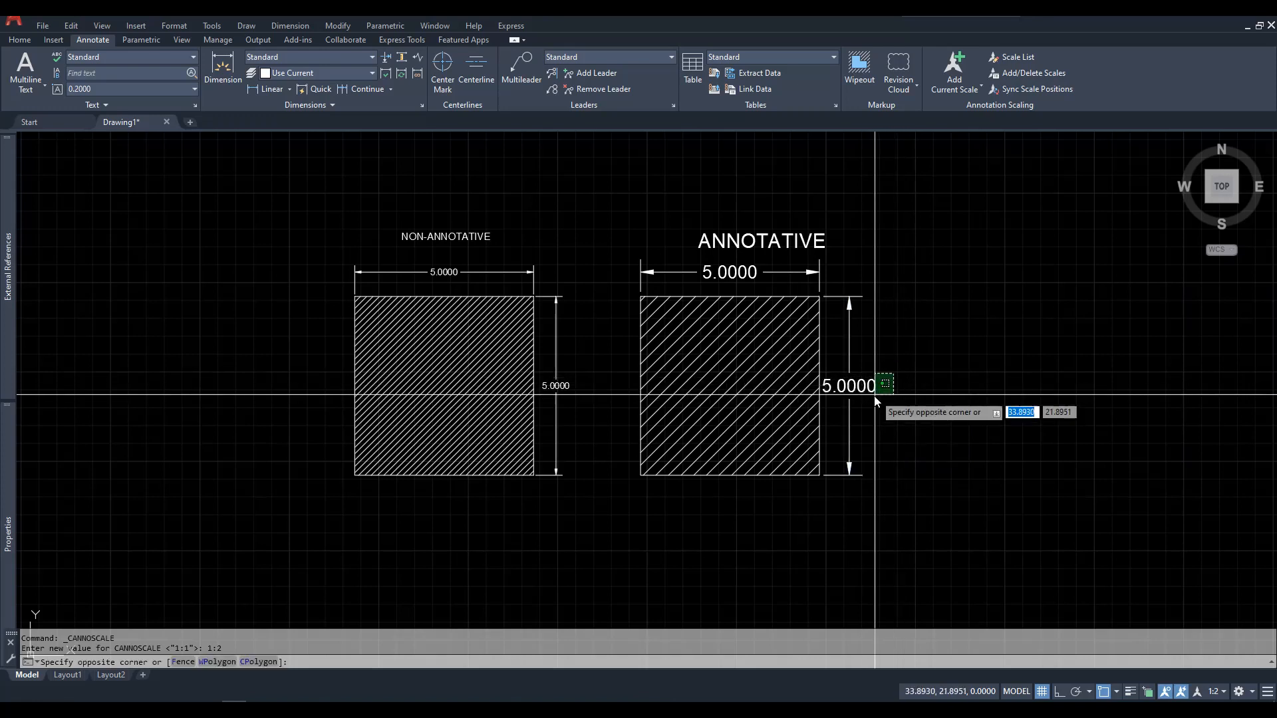
click(873, 393)
scroll(841, 389, up, 10)
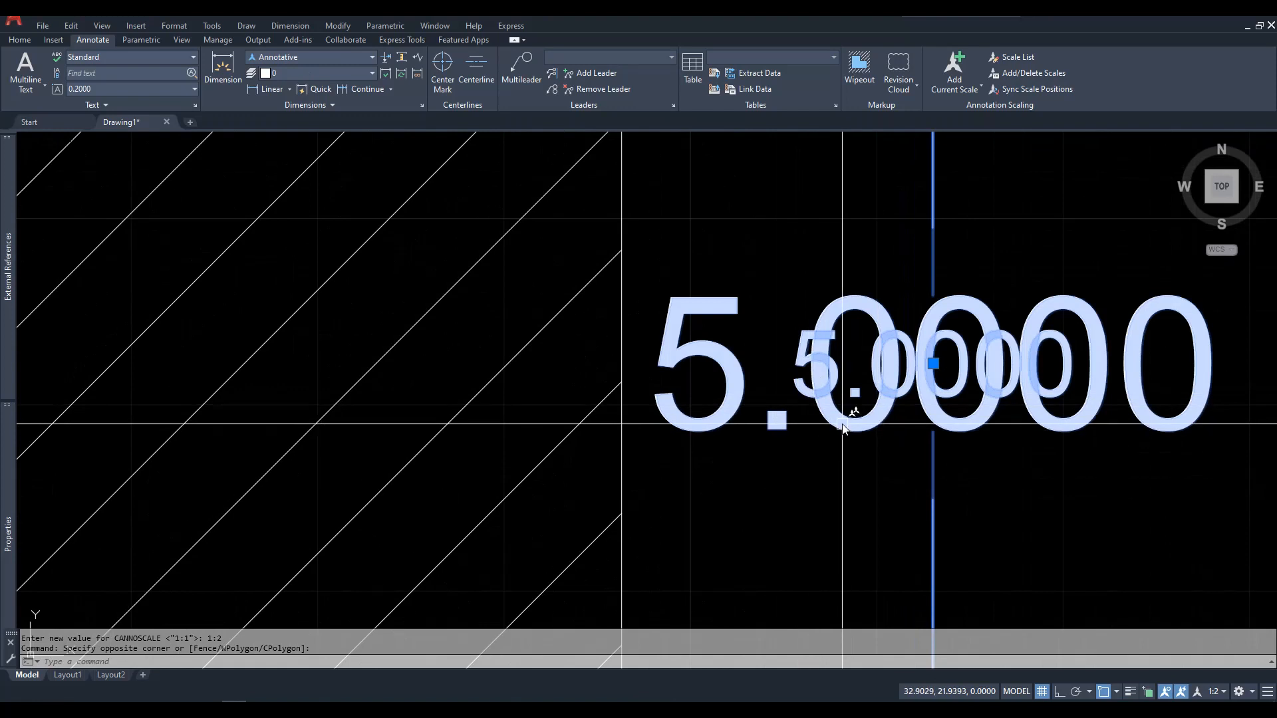
scroll(855, 429, down, 10)
key(Escape)
click(732, 287)
scroll(733, 287, up, 4)
scroll(733, 286, up, 5)
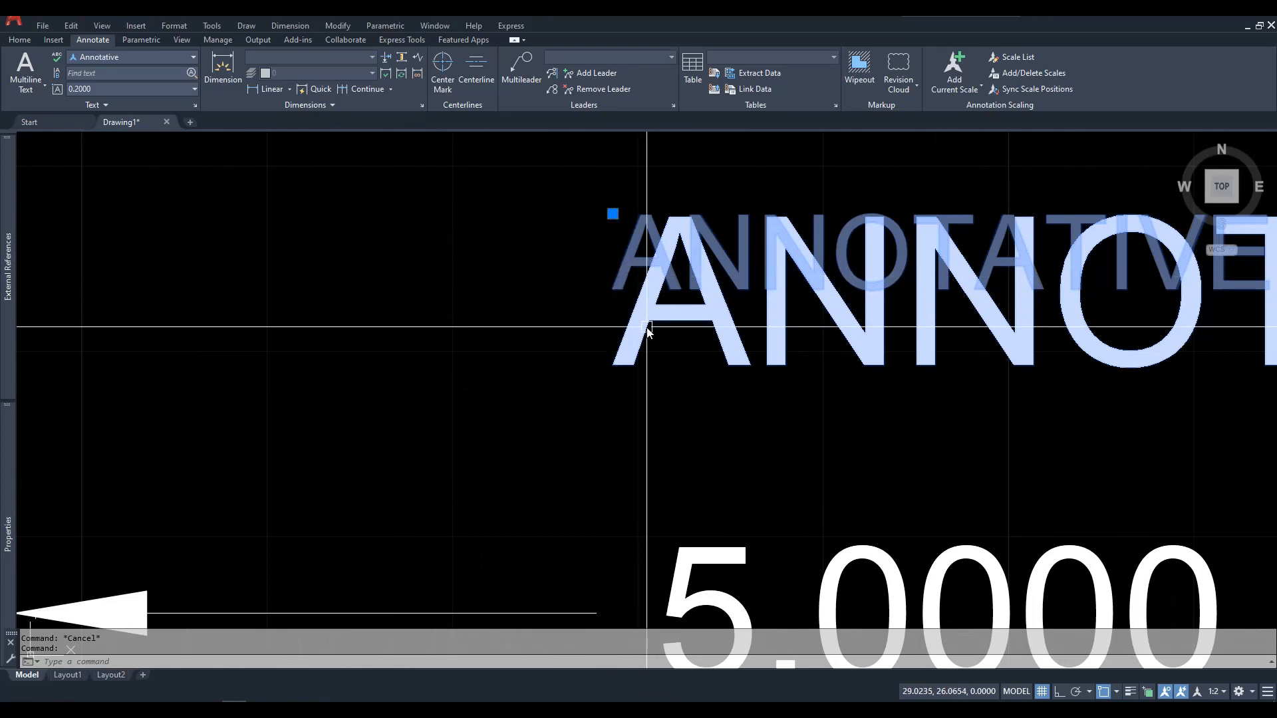
scroll(649, 328, down, 9)
key(Escape)
click(680, 398)
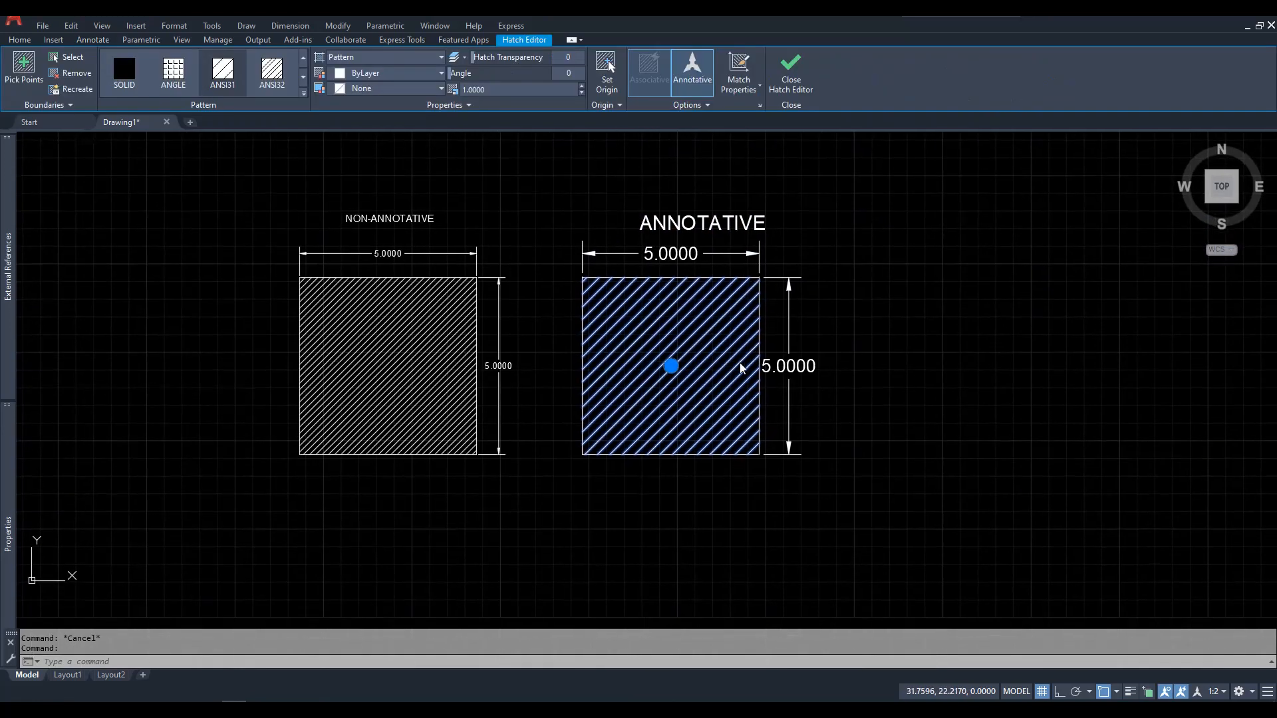
key(Escape)
scroll(670, 339, up, 2)
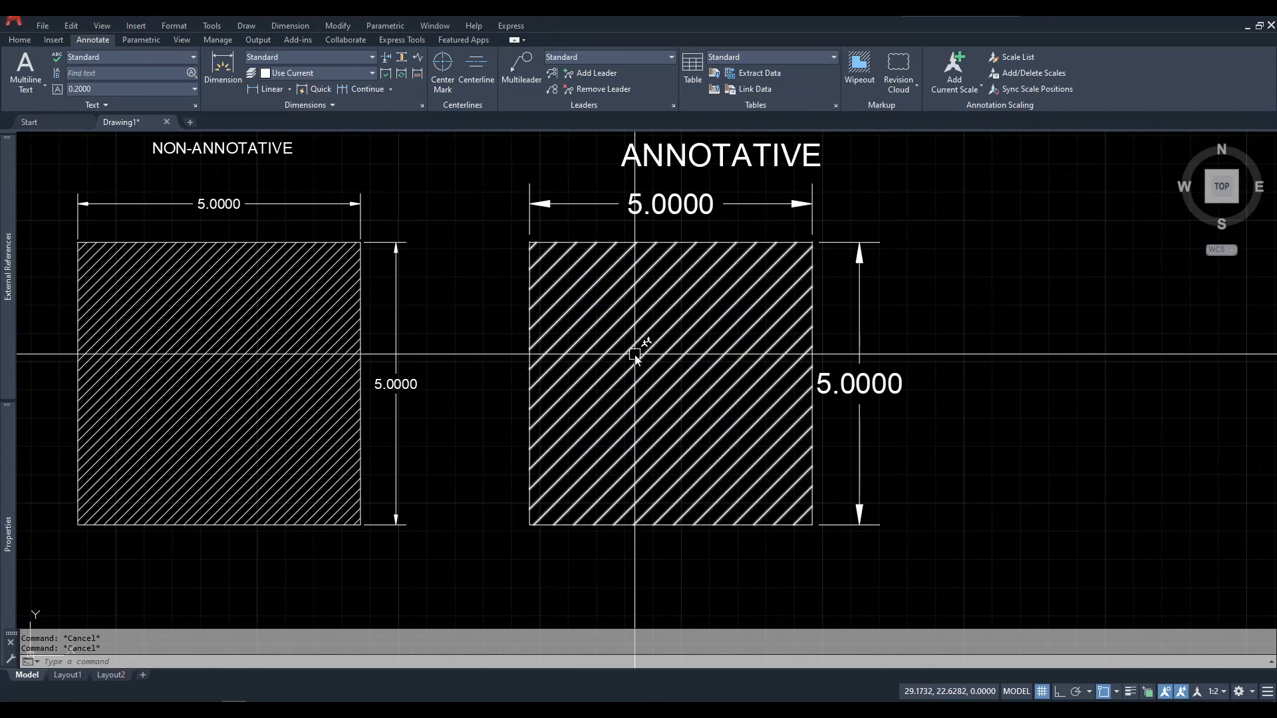
scroll(656, 382, down, 3)
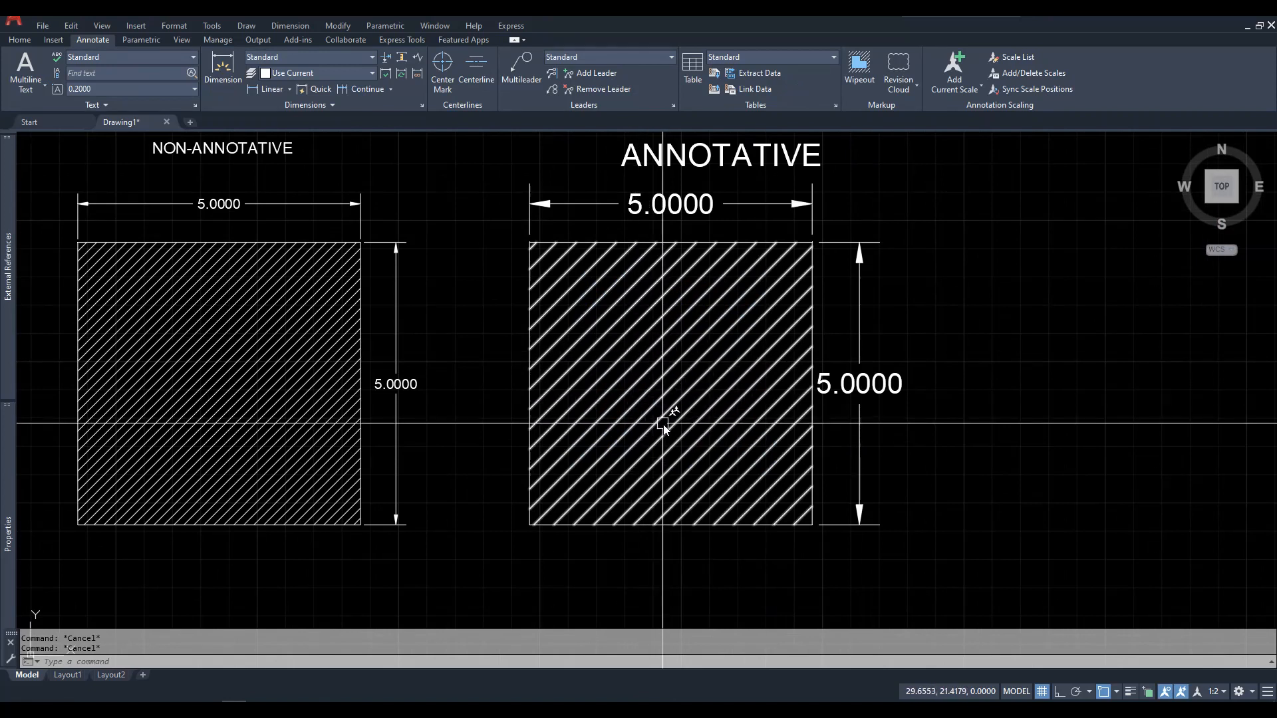
Step: Set the annotation scale to 2:1
middle_drag(863, 394, 879, 402)
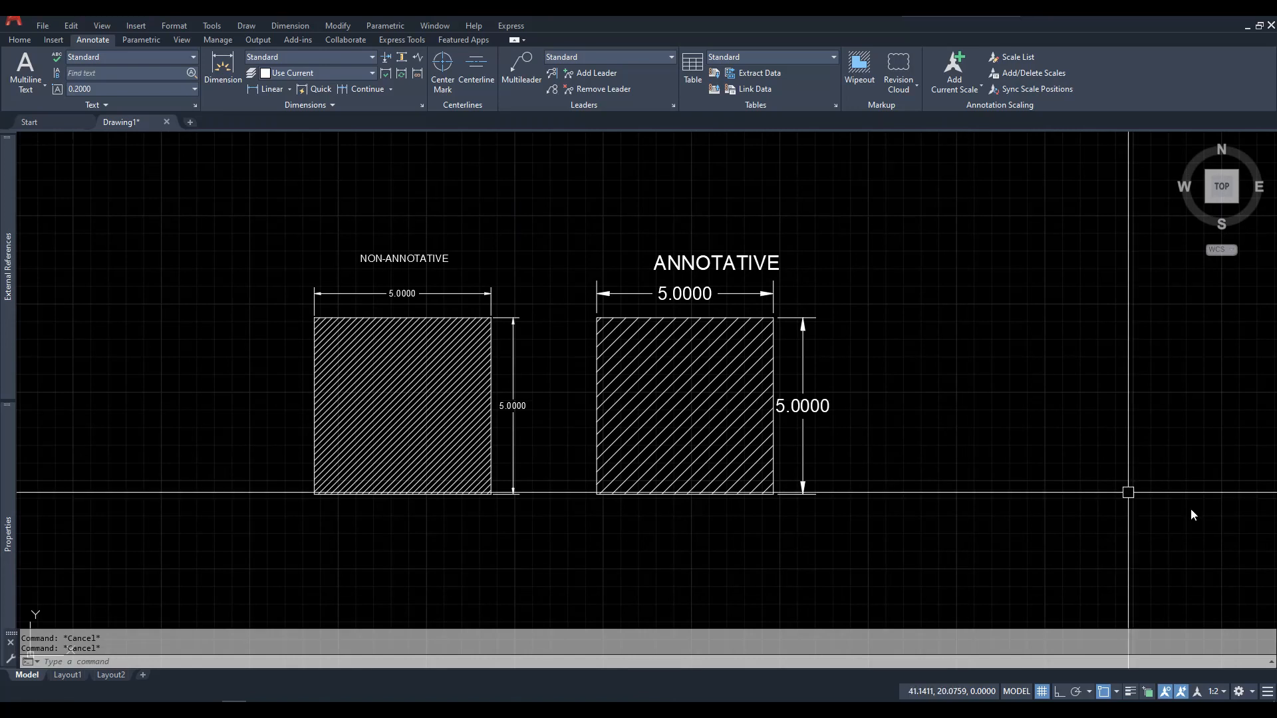
click(1215, 693)
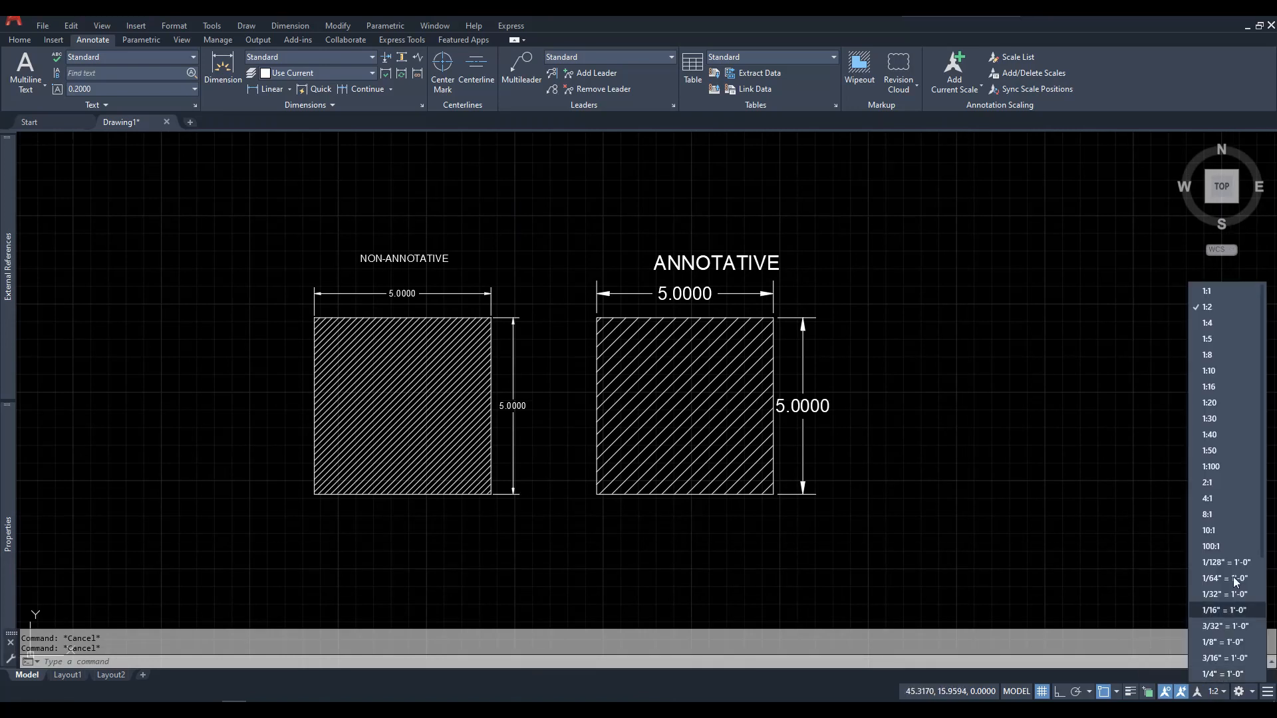
click(1220, 483)
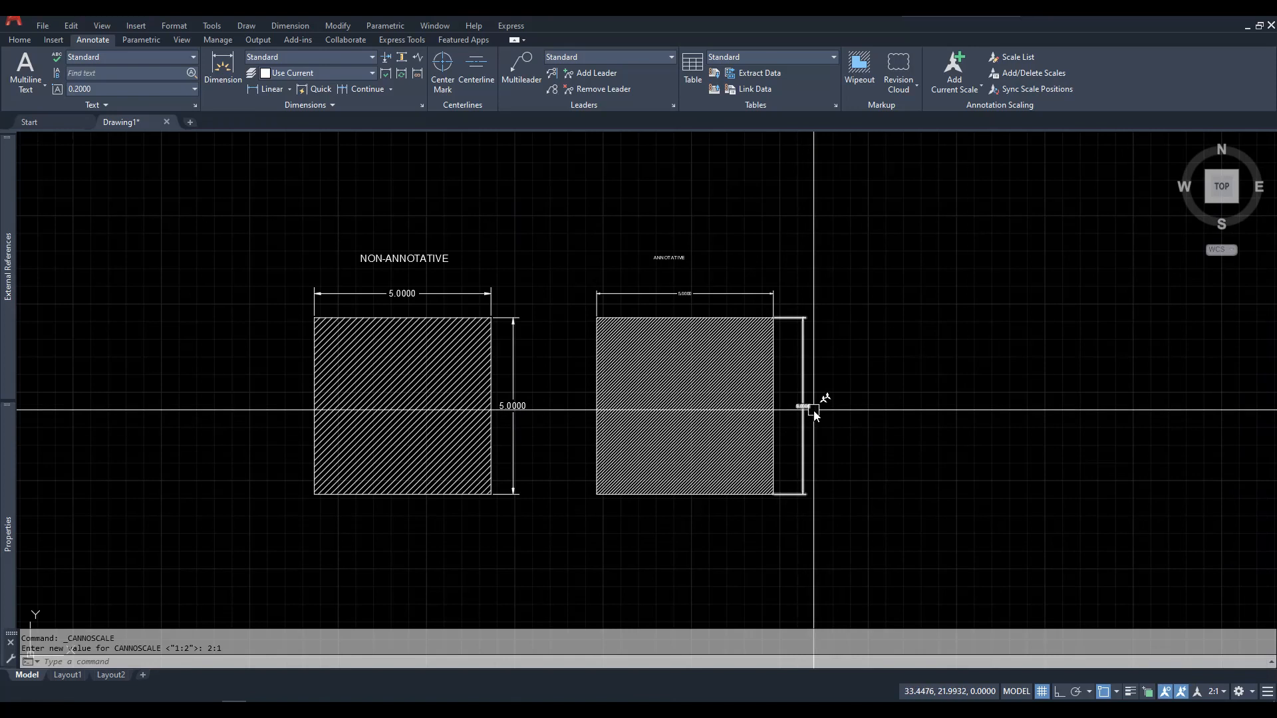
Step: Examine the scale representations of the ANNOTATIVE label, the second square's top dimension and its hatch at 2:1
mouse_move(716, 420)
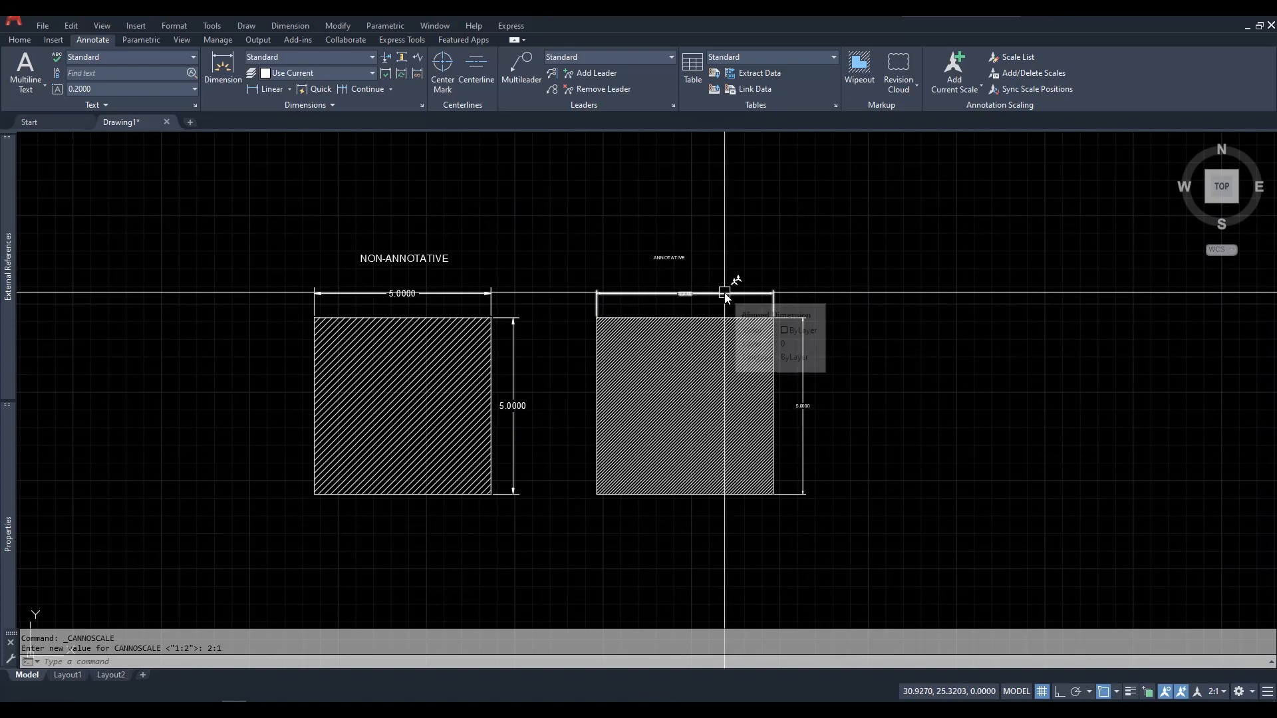
click(685, 259)
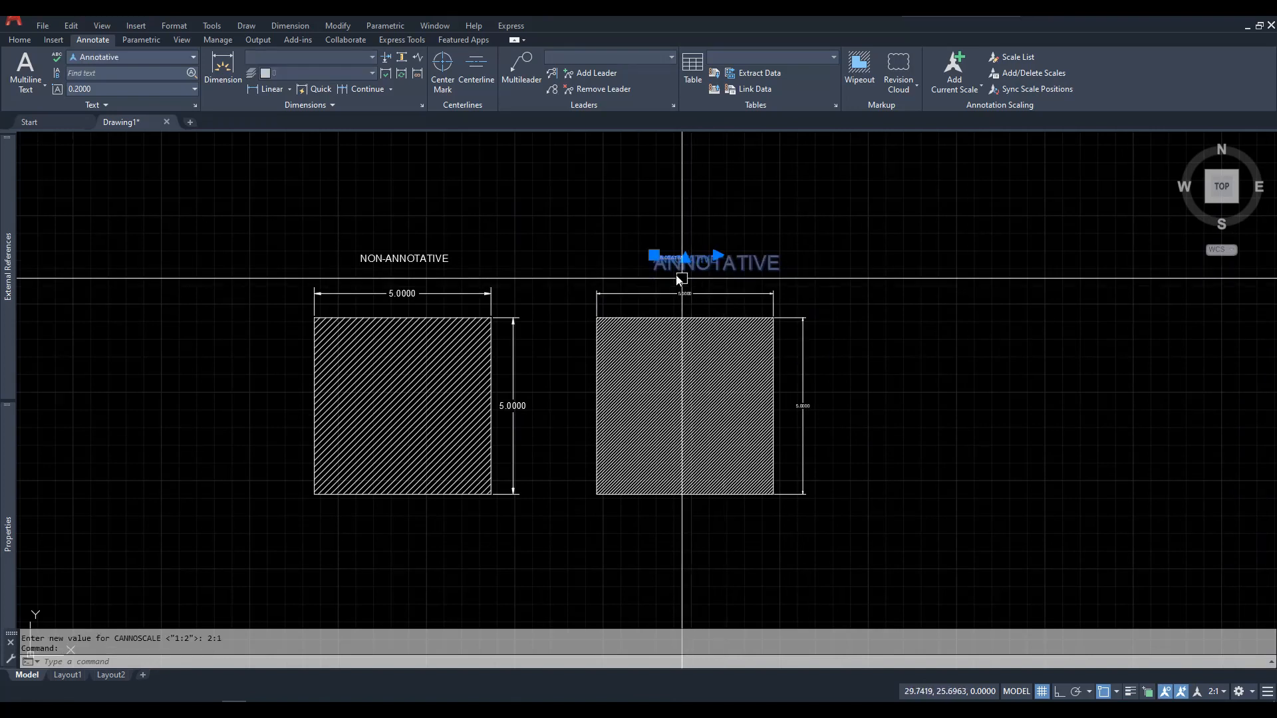
scroll(689, 258, up, 10)
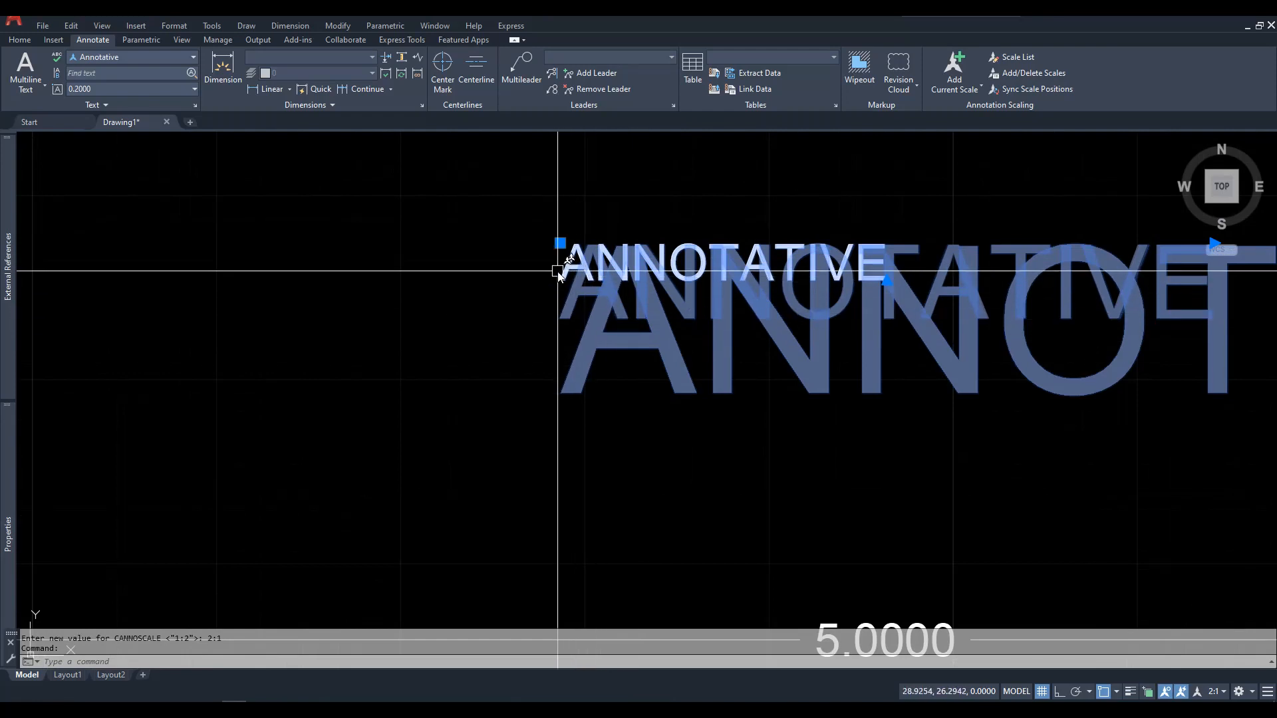
scroll(538, 241, down, 2)
scroll(538, 241, down, 2)
key(Escape)
click(612, 353)
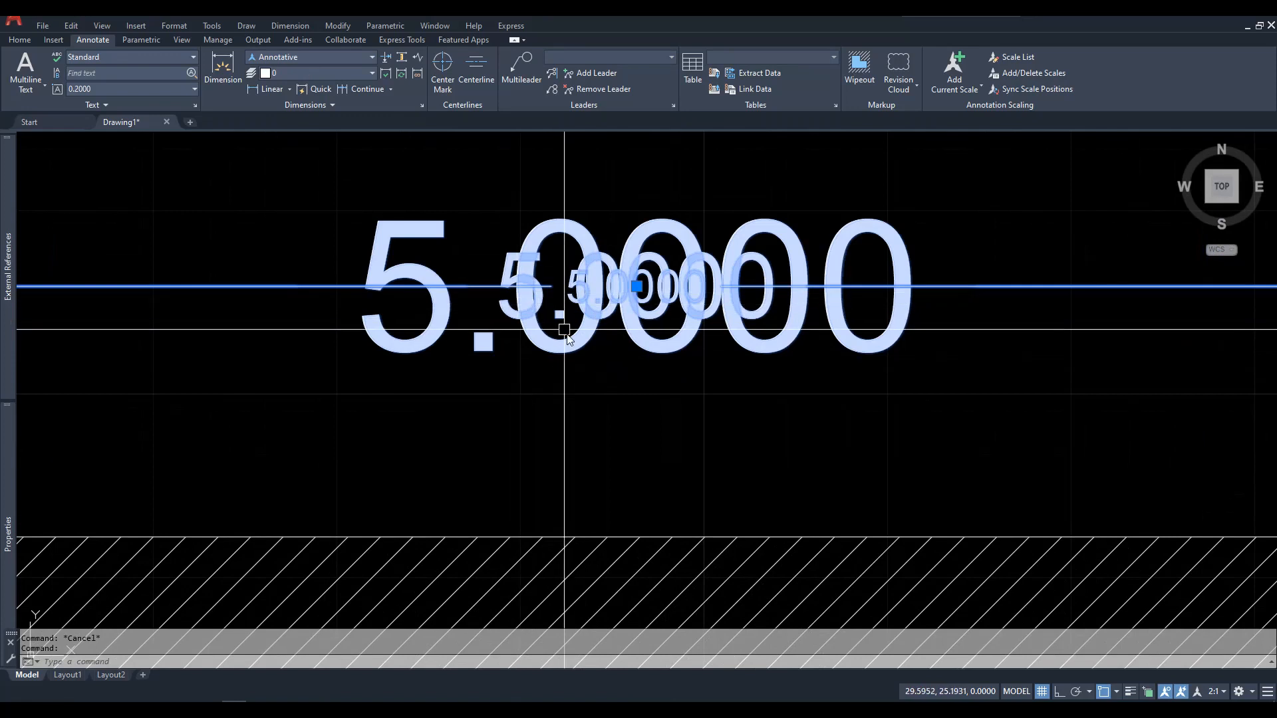
scroll(557, 310, up, 4)
scroll(562, 256, down, 5)
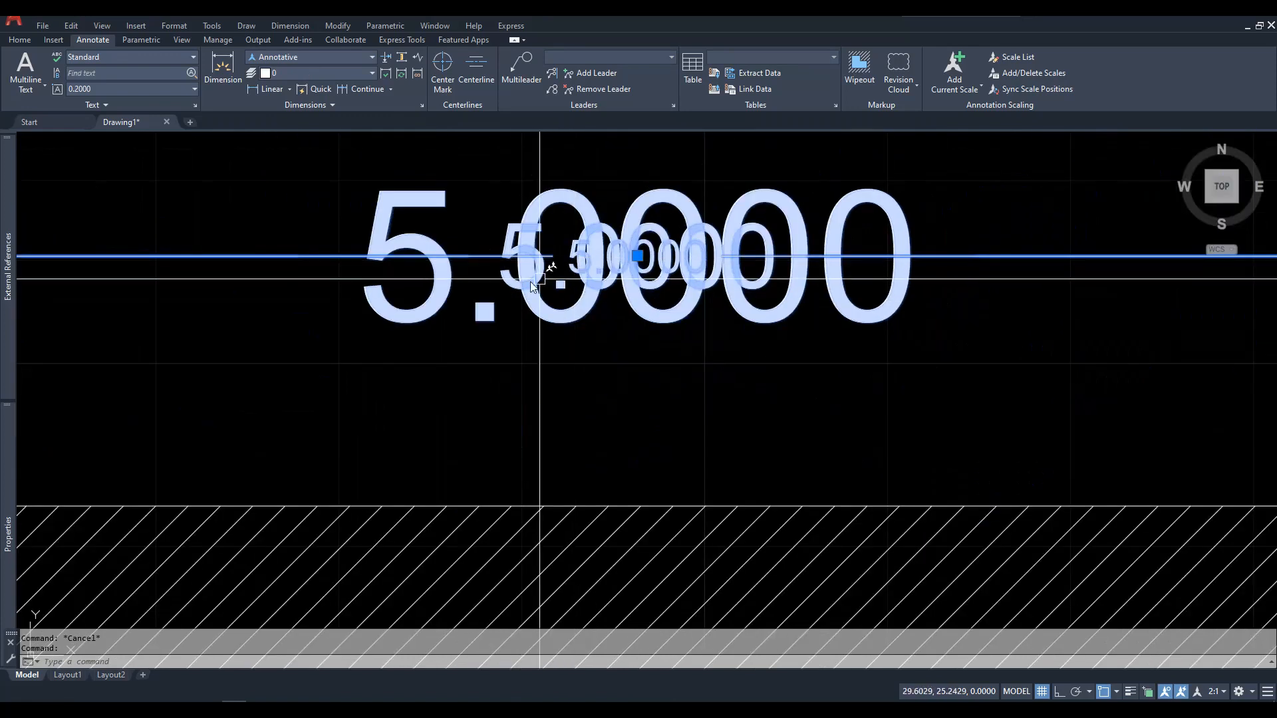
key(Escape)
click(644, 370)
scroll(698, 346, down, 4)
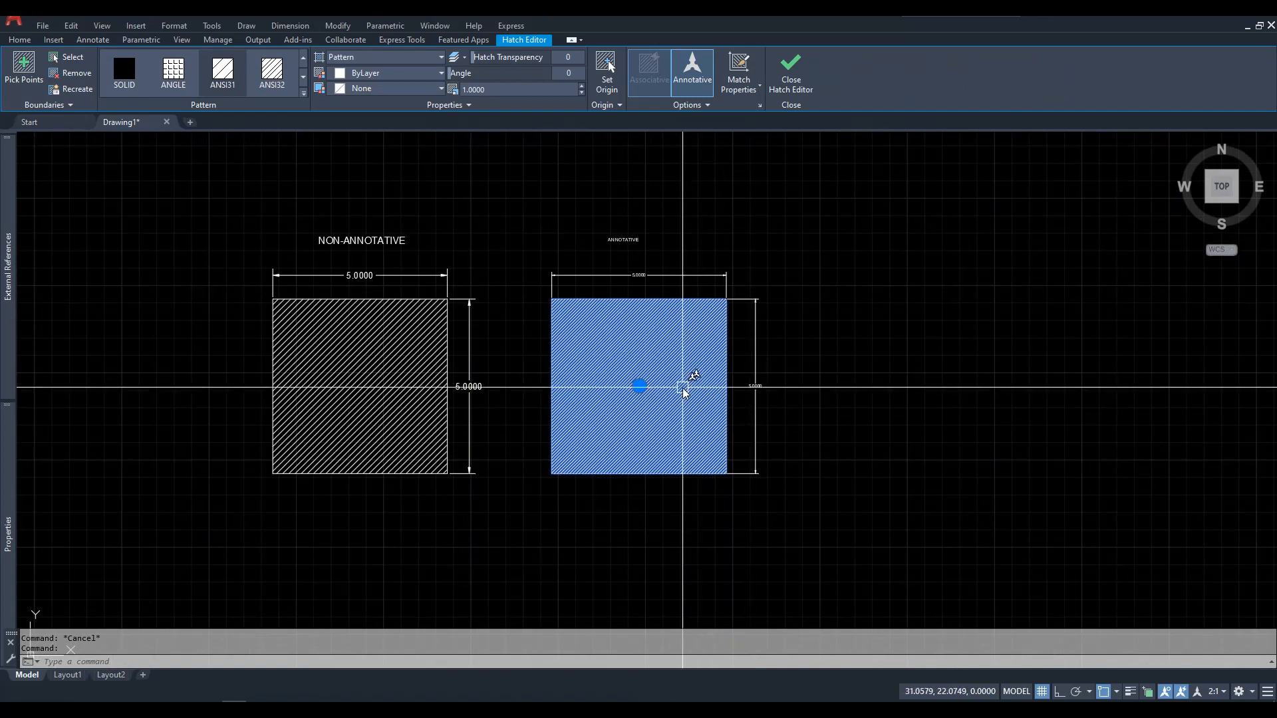
key(Escape)
middle_drag(803, 357, 827, 353)
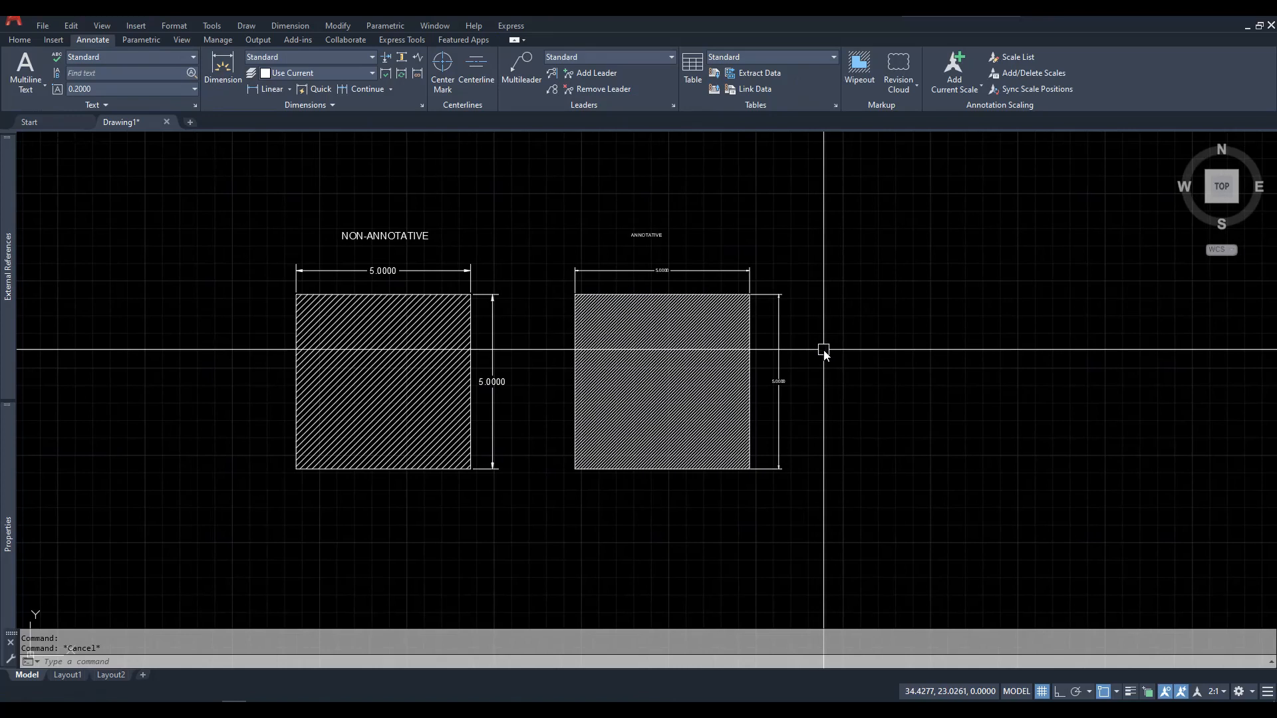
Step: Review the object scale list of the second square's right dimension with Add/Delete Scales and close it without changes
key(Escape)
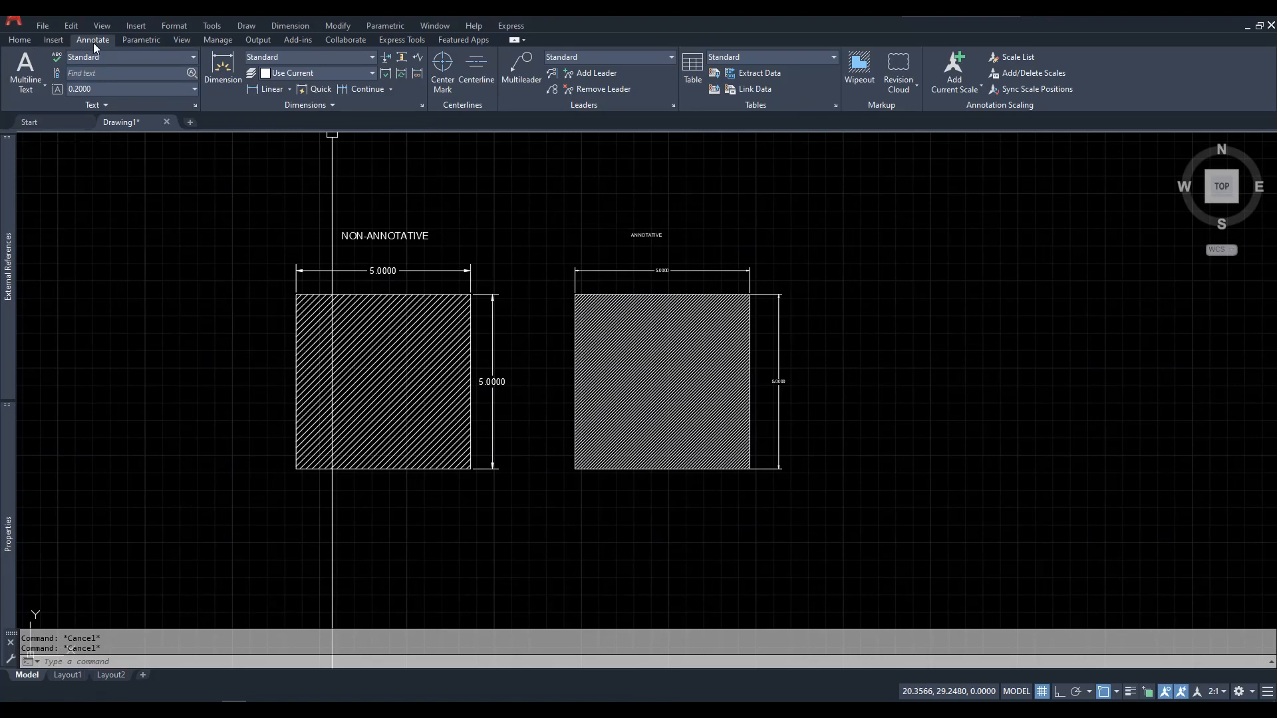
click(1032, 73)
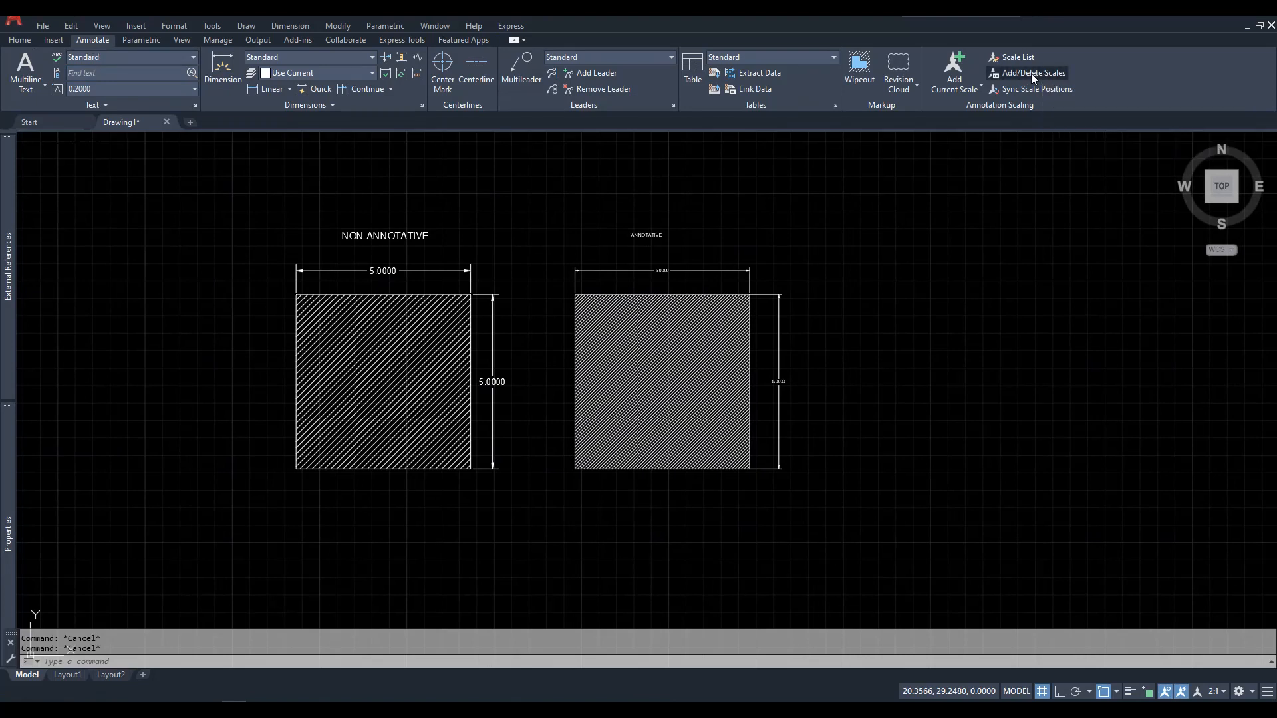
click(813, 356)
click(768, 394)
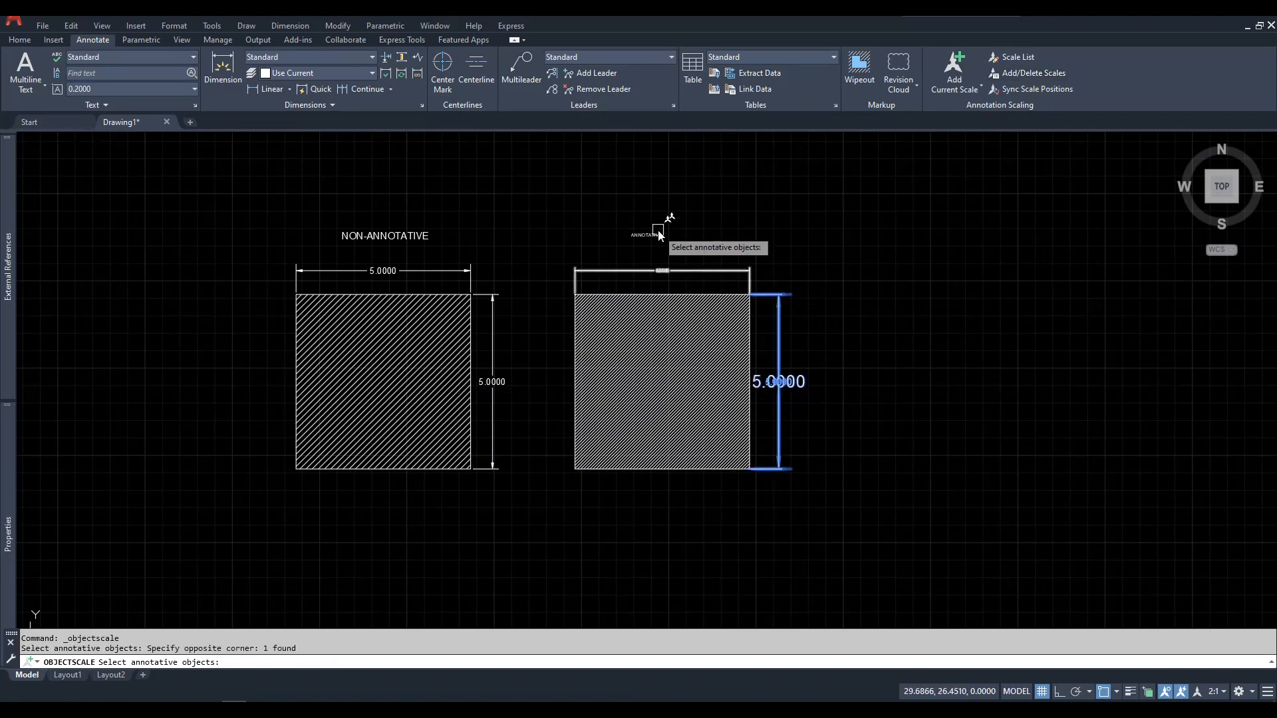
key(Return)
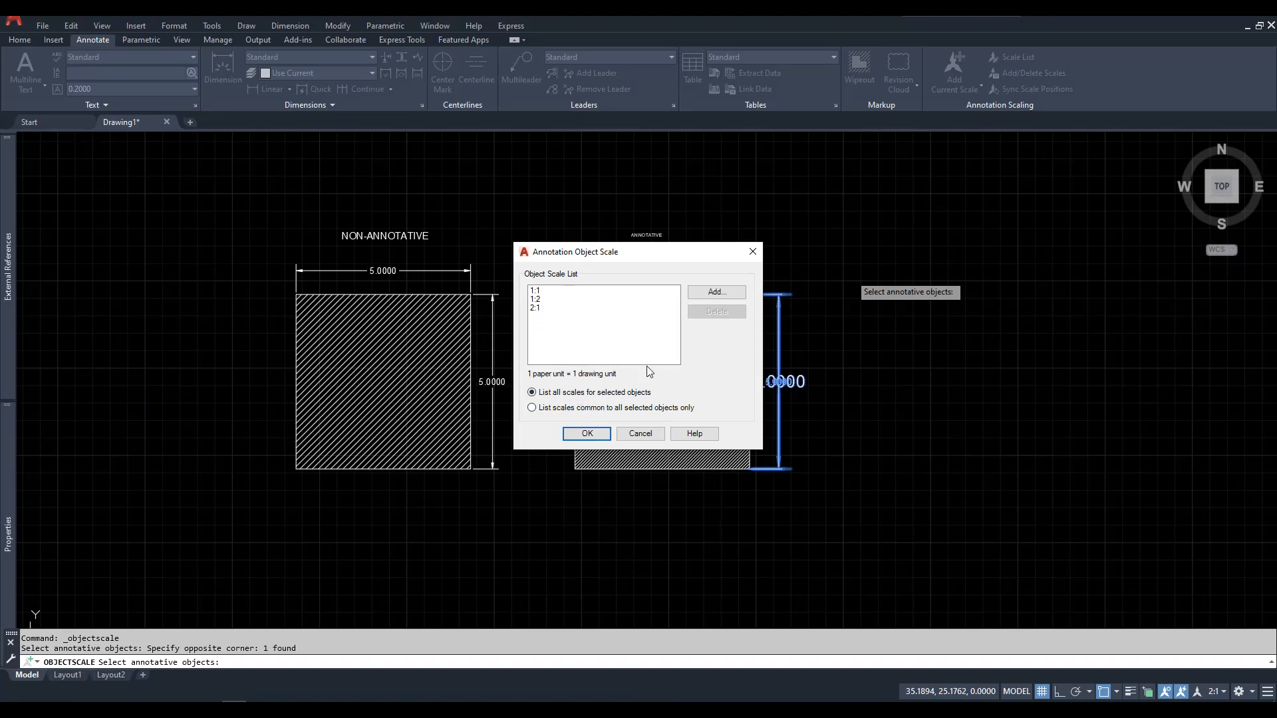
click(711, 294)
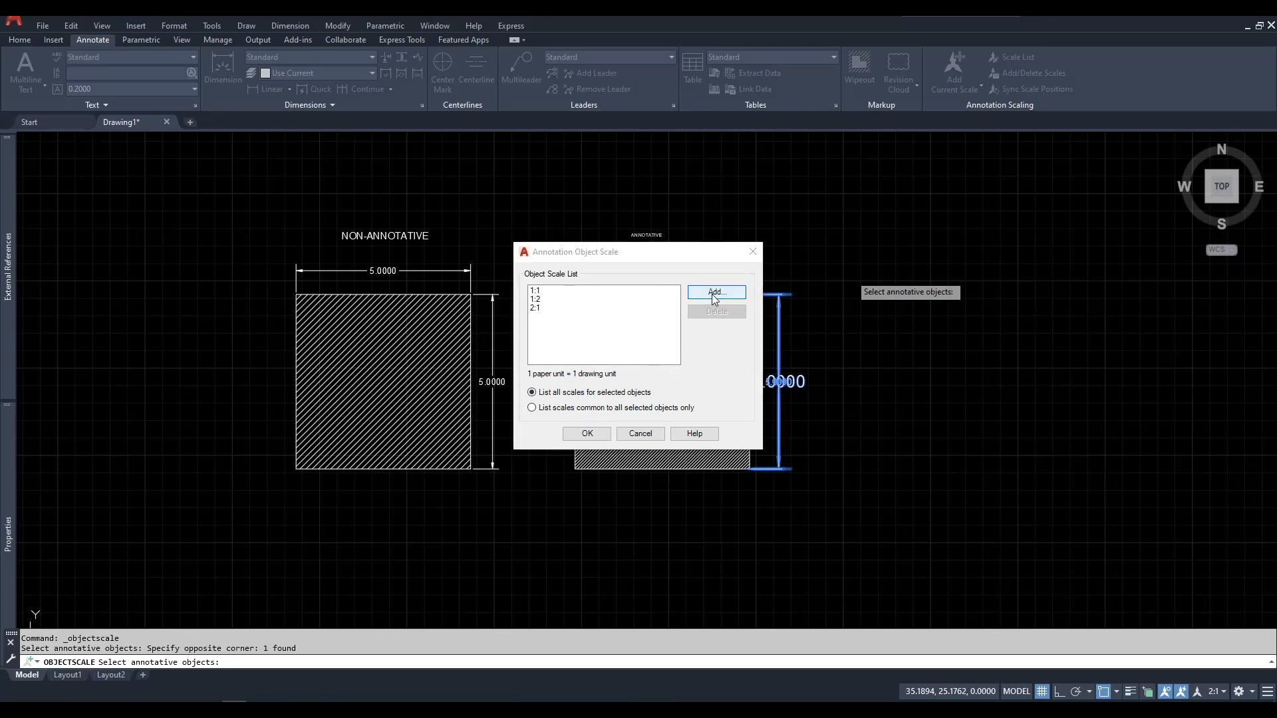
key(Escape)
key(Escape)
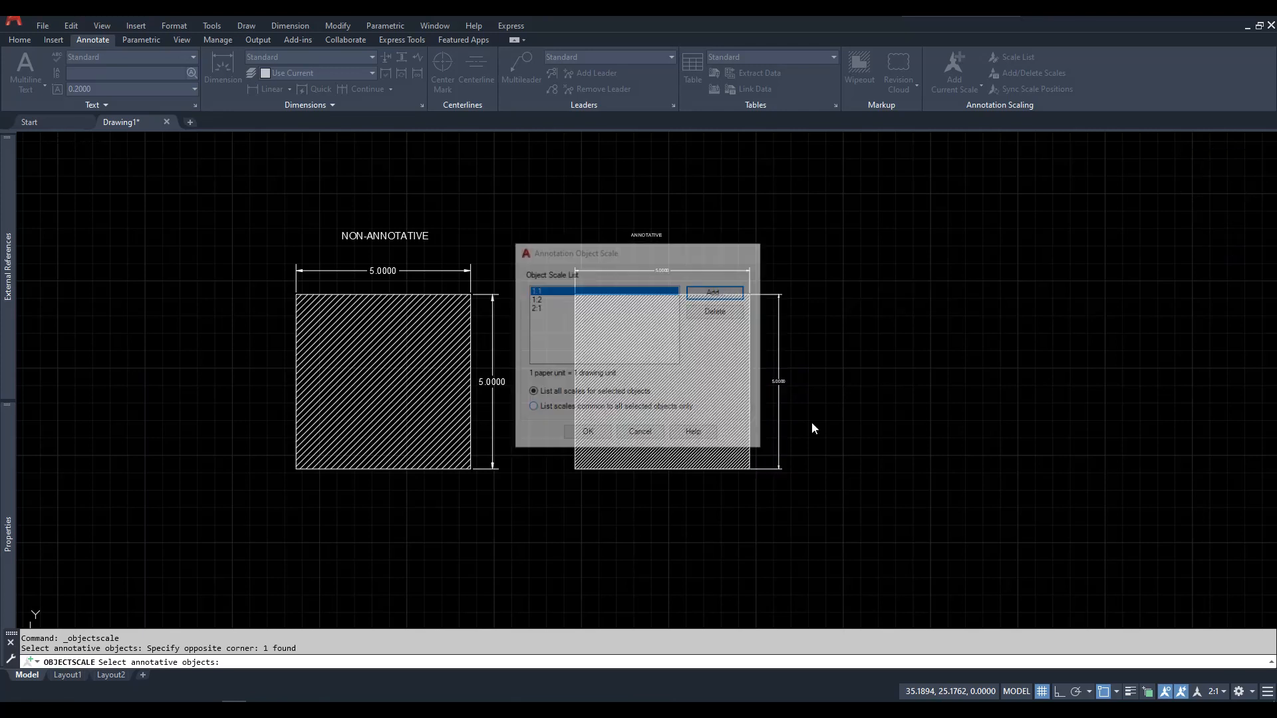
key(Escape)
Step: Check the right dimension's assigned scales again by running OBJECTSCALE as a typed command, leaving the list as is
text(JE)
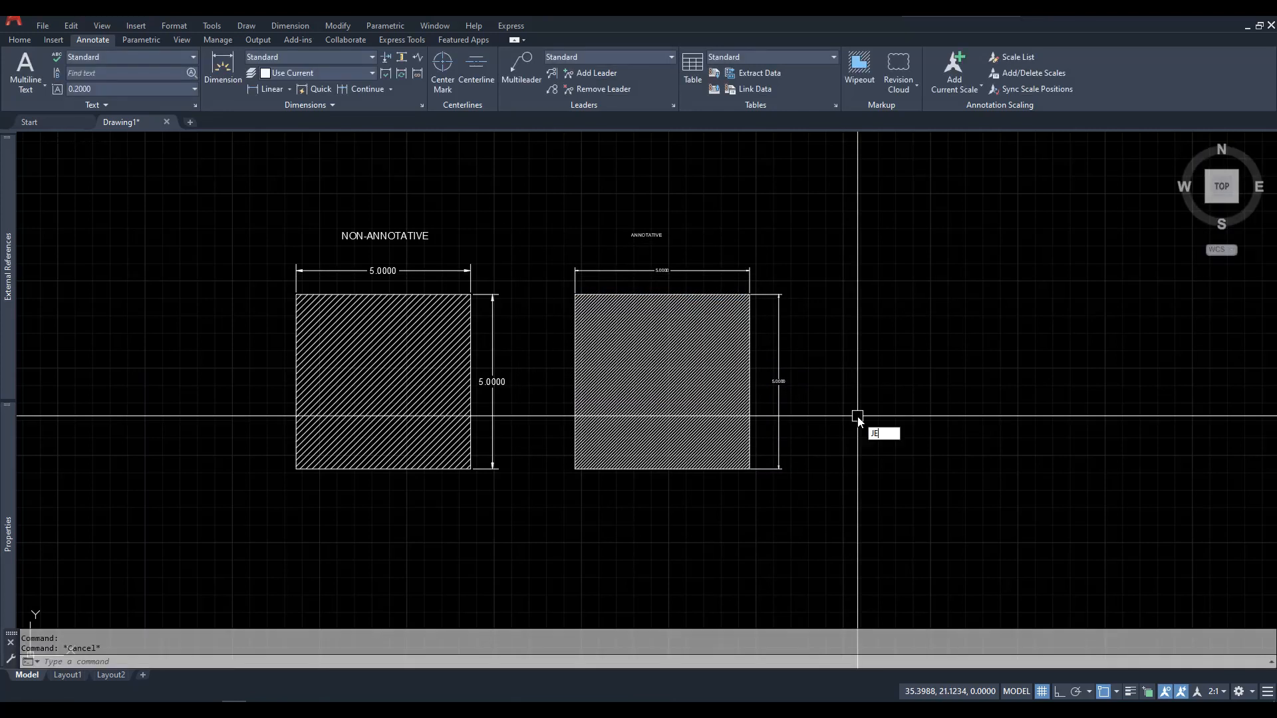
text(CTSCALE)
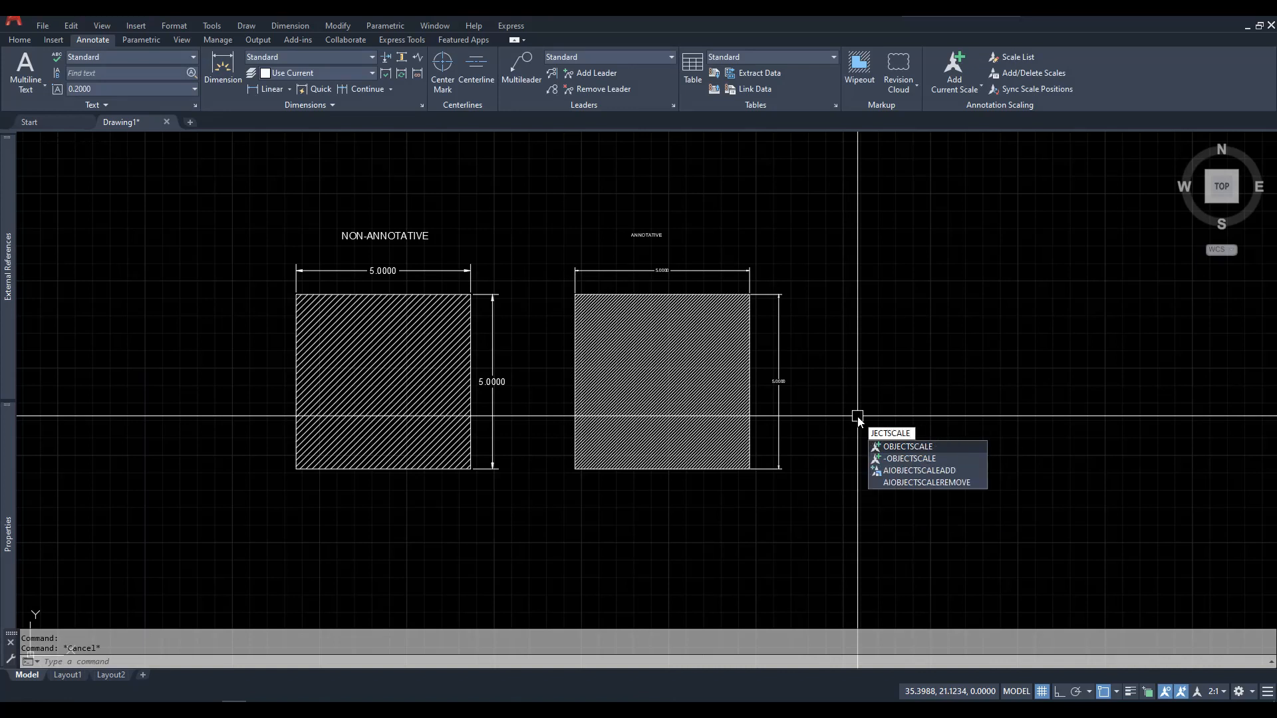
key(Return)
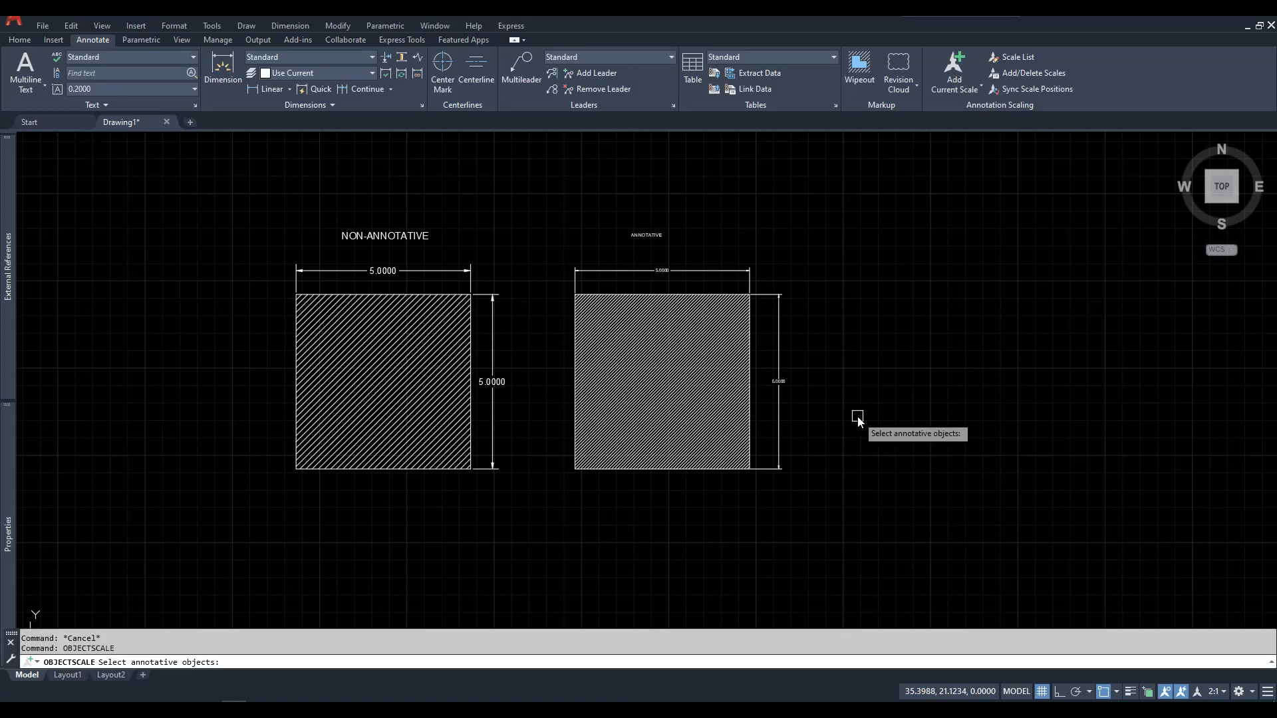
click(806, 364)
click(779, 398)
key(Return)
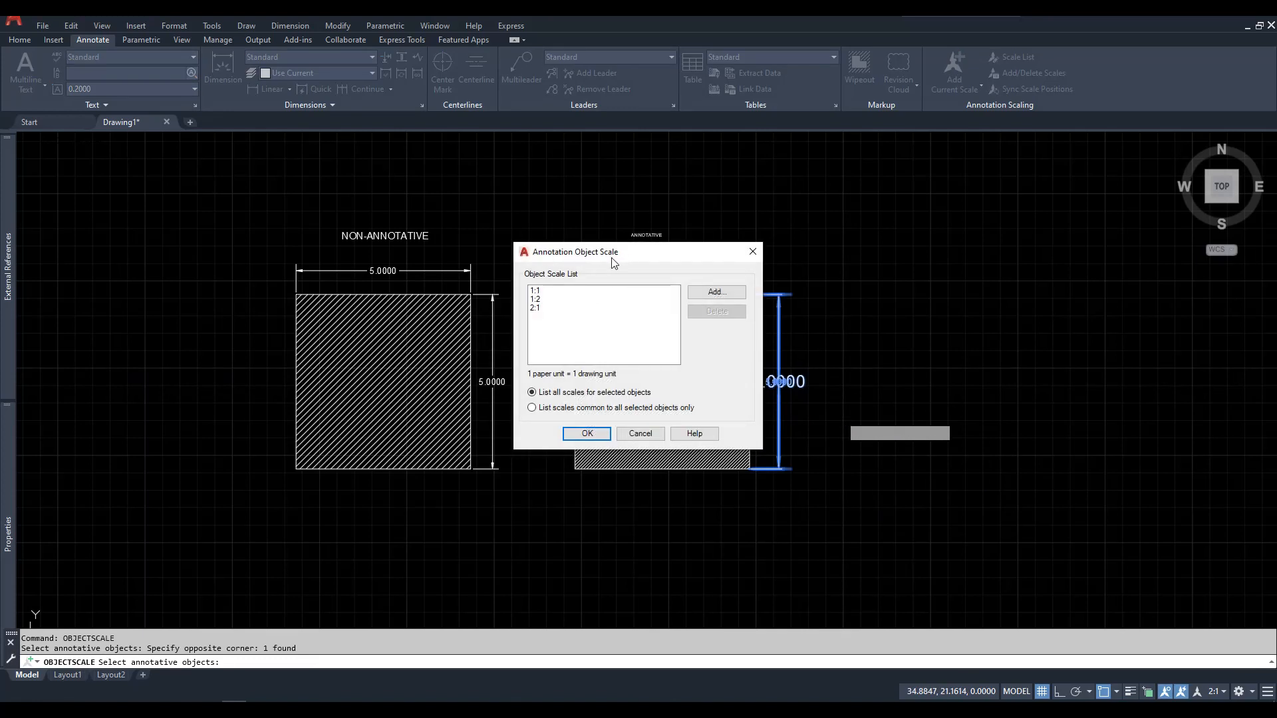
click(643, 433)
middle_drag(790, 408, 871, 399)
click(880, 364)
click(851, 401)
key(Escape)
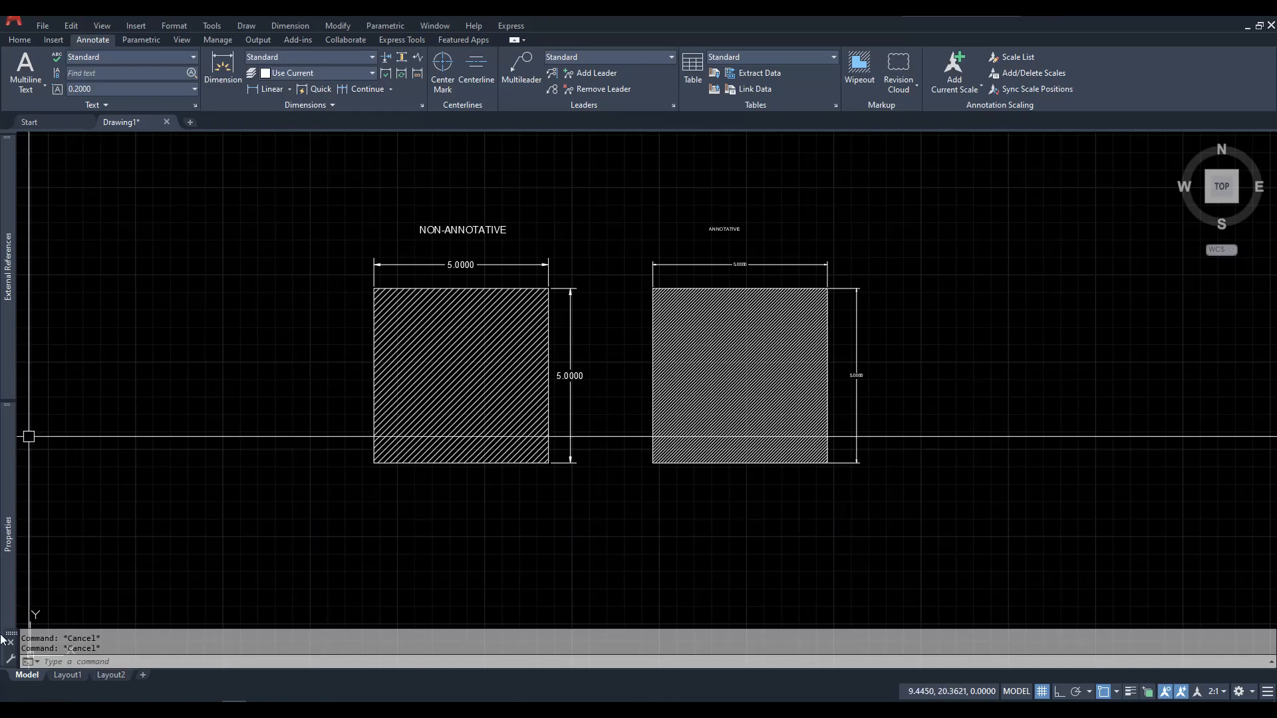
Step: Switch to Layout1 and delete all existing viewports from the sheet
click(72, 676)
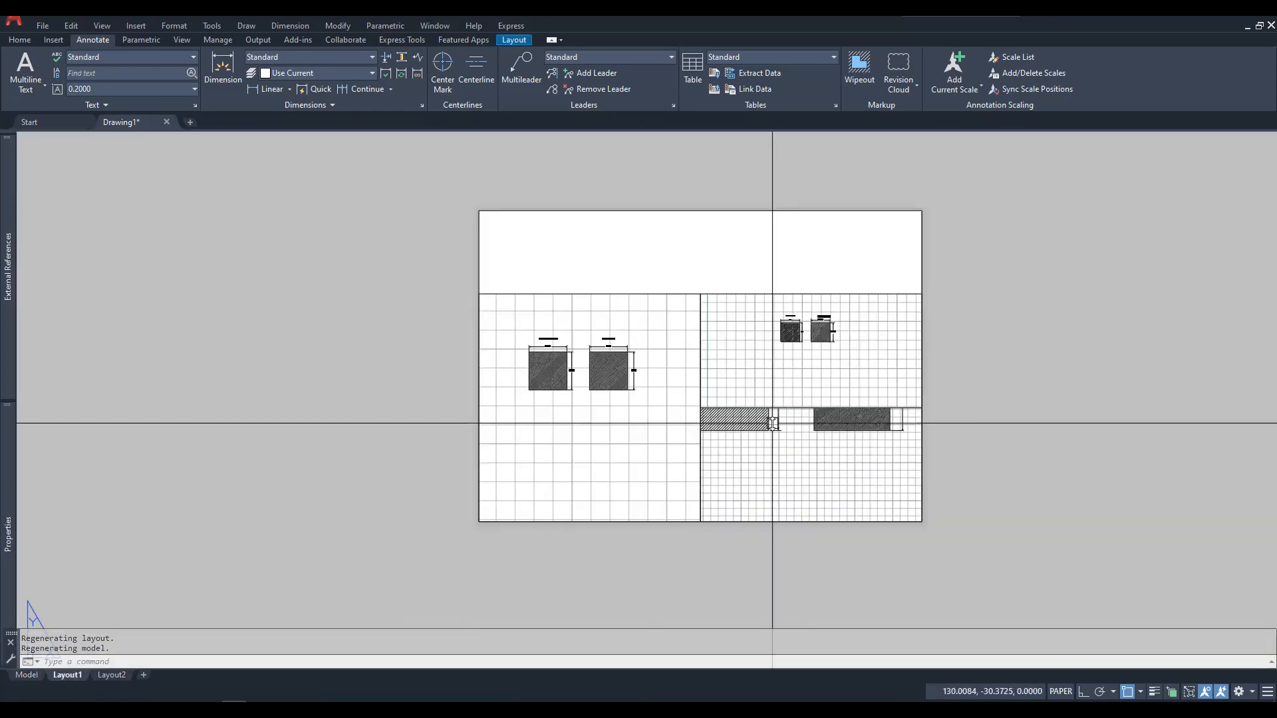
click(436, 270)
click(1021, 540)
key(Delete)
key(Escape)
key(Escape)
middle_drag(798, 365, 757, 398)
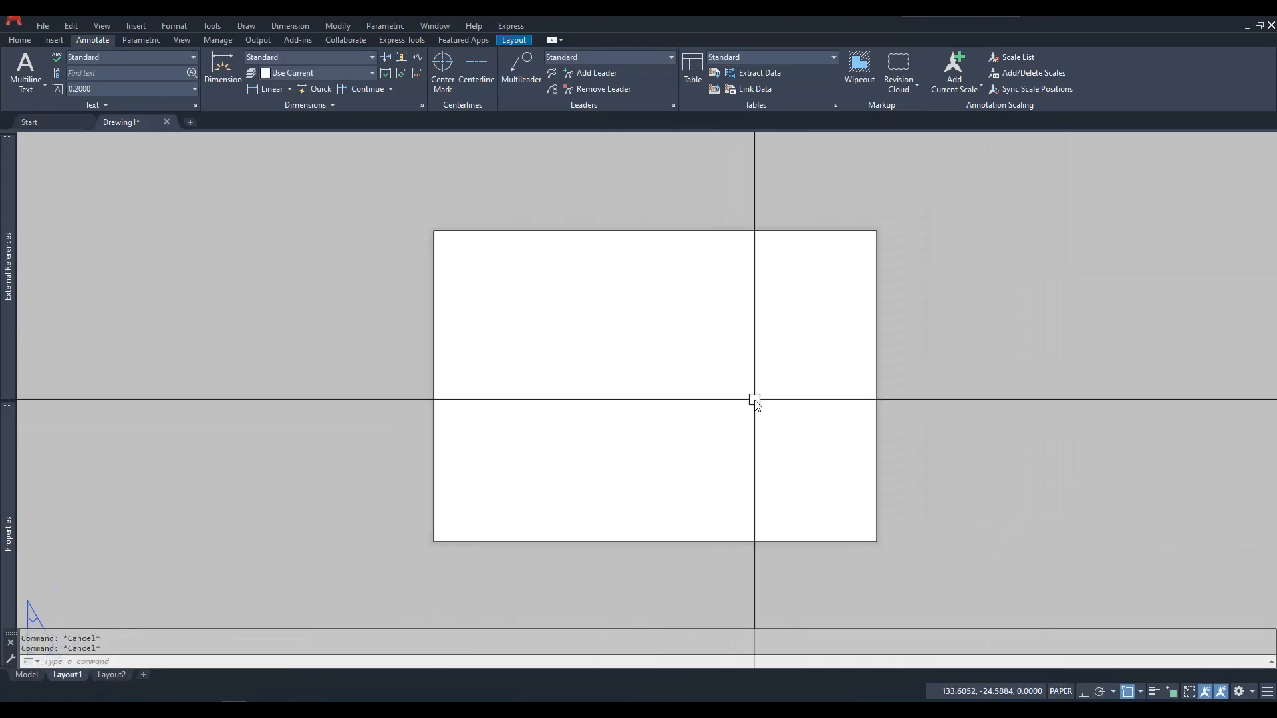
Step: Create a Three: Left viewport configuration across the sheet's full width, leaving a blank strip along its upper edge
text(VIEWPORTS)
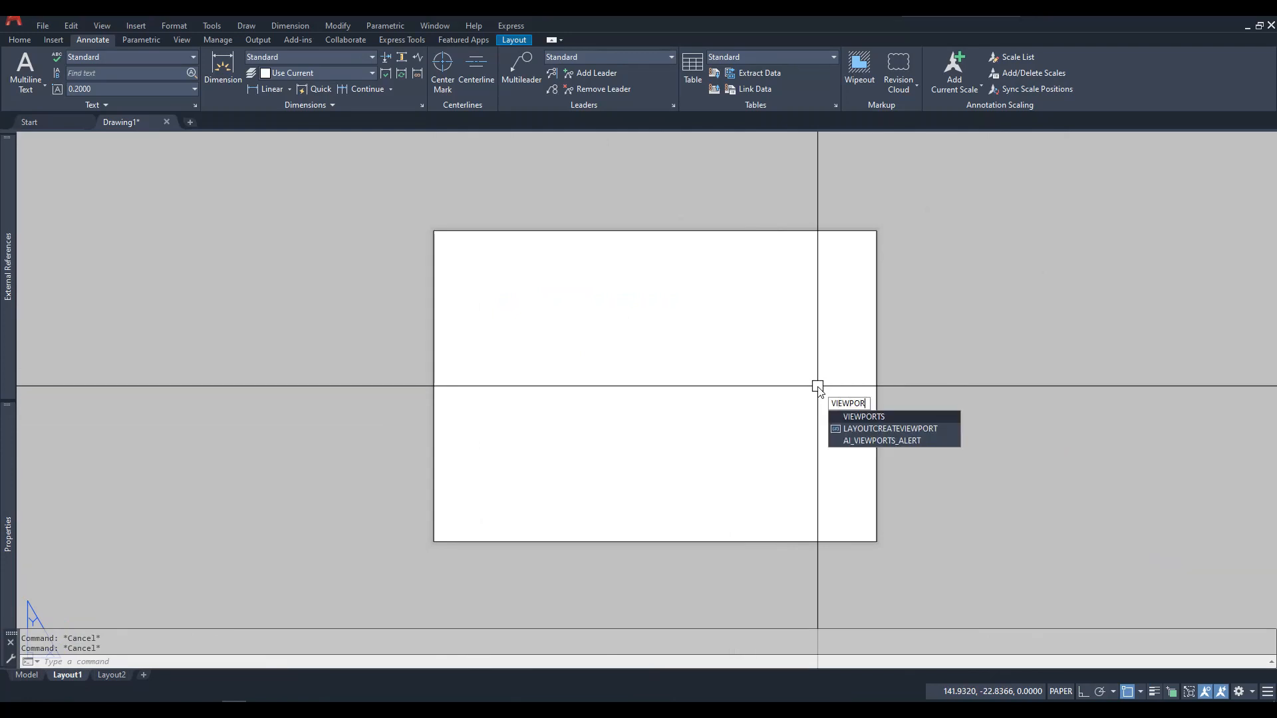
key(Return)
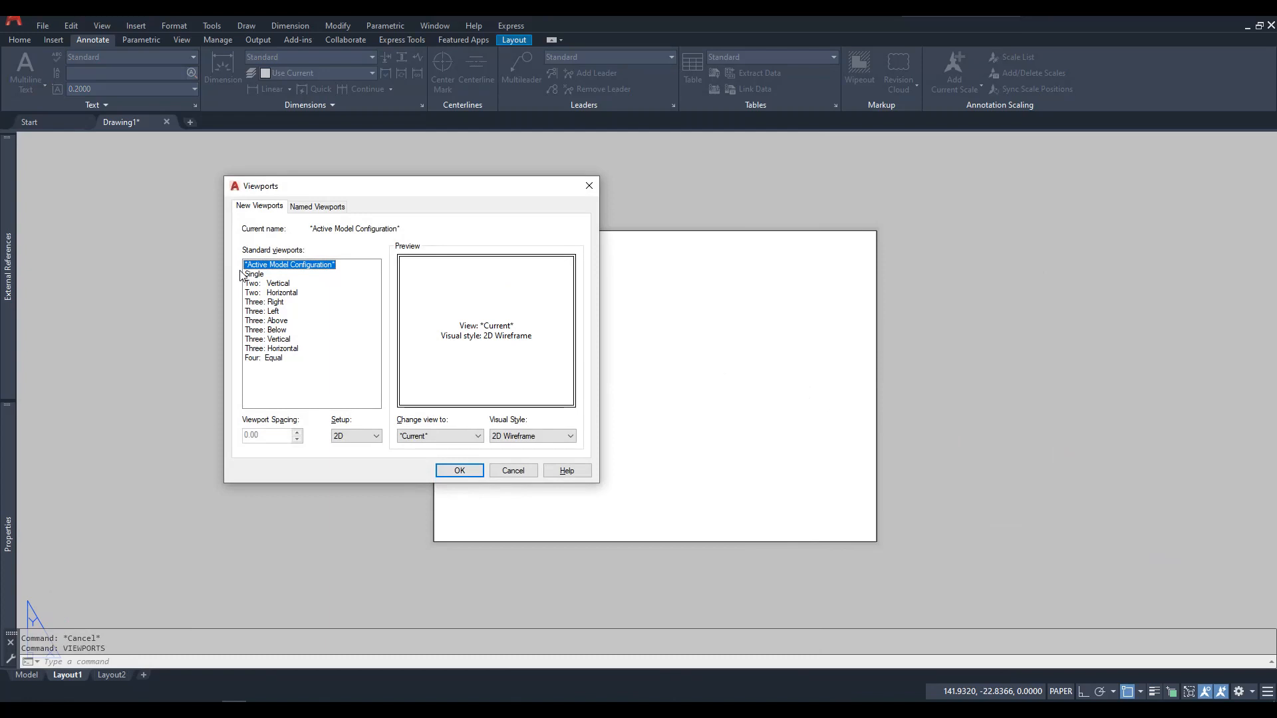
click(272, 312)
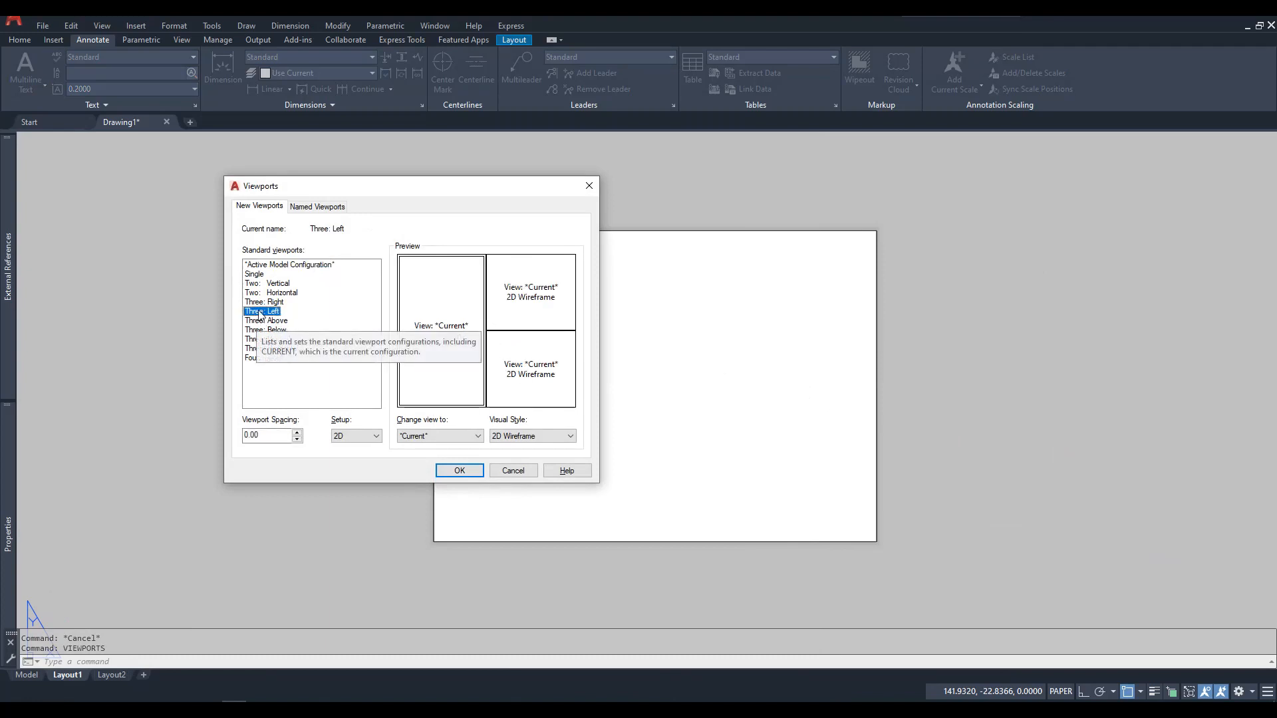
click(276, 303)
click(277, 322)
click(278, 339)
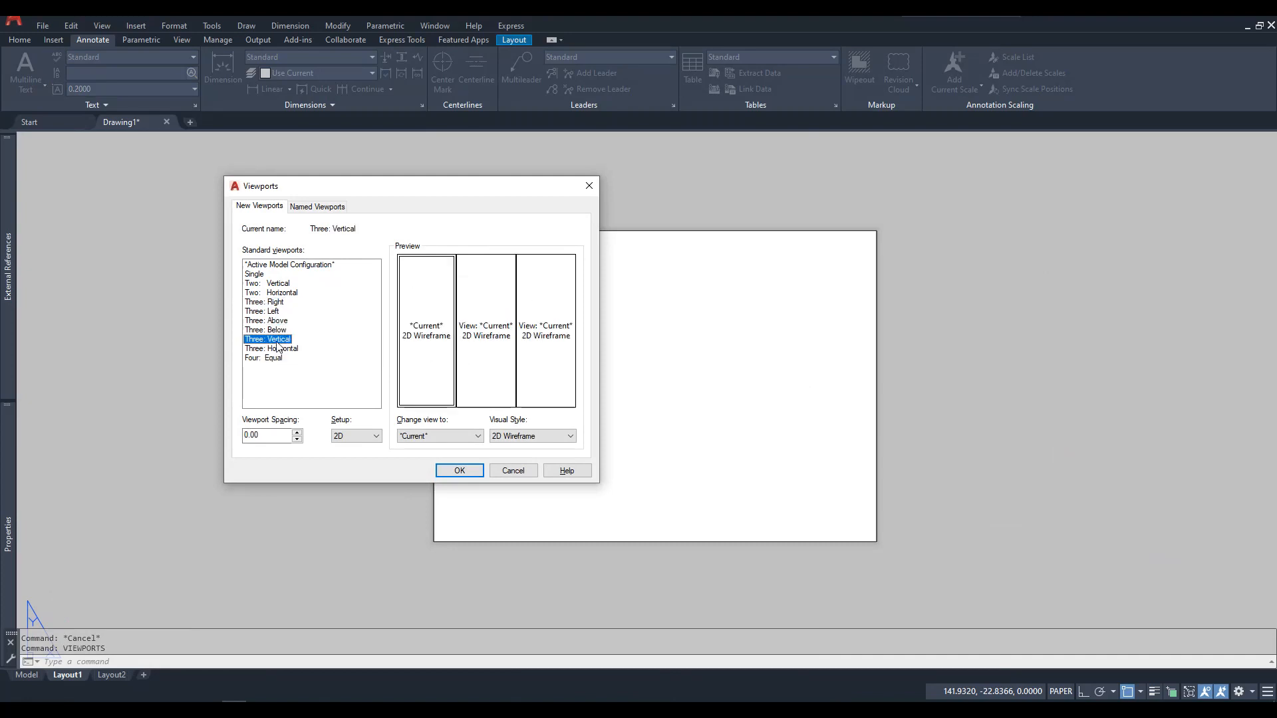
click(271, 312)
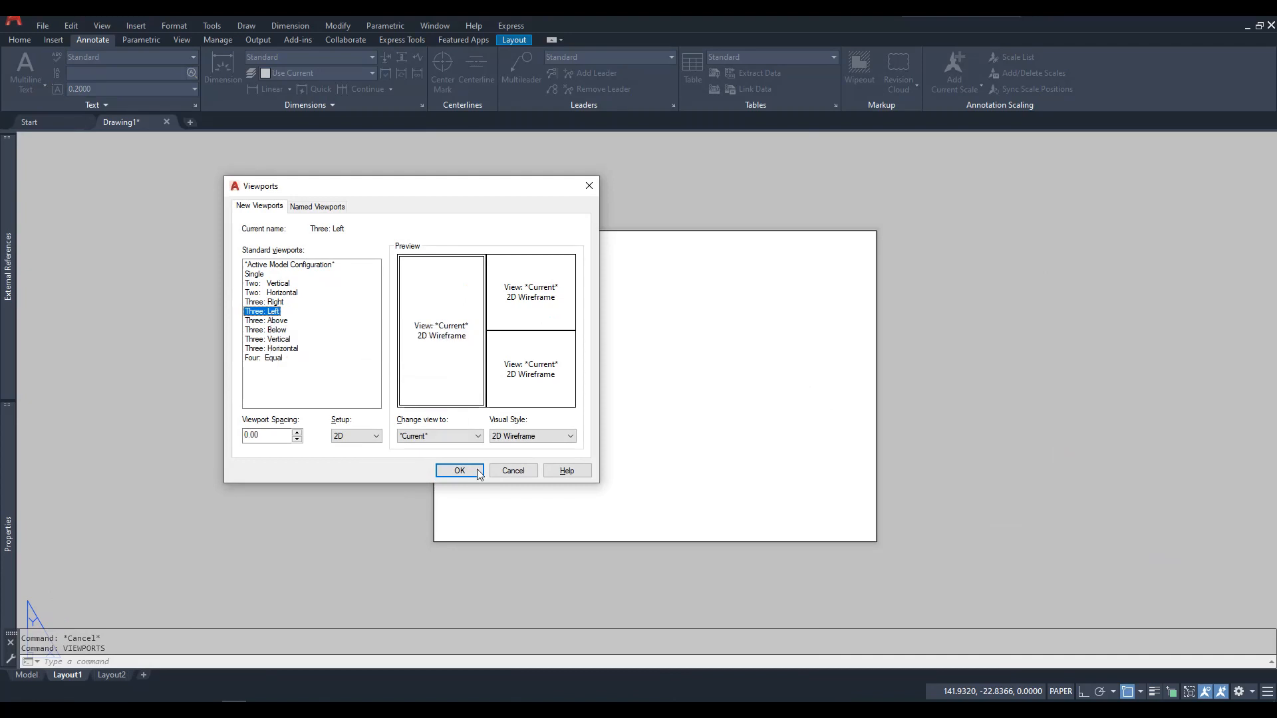
click(459, 470)
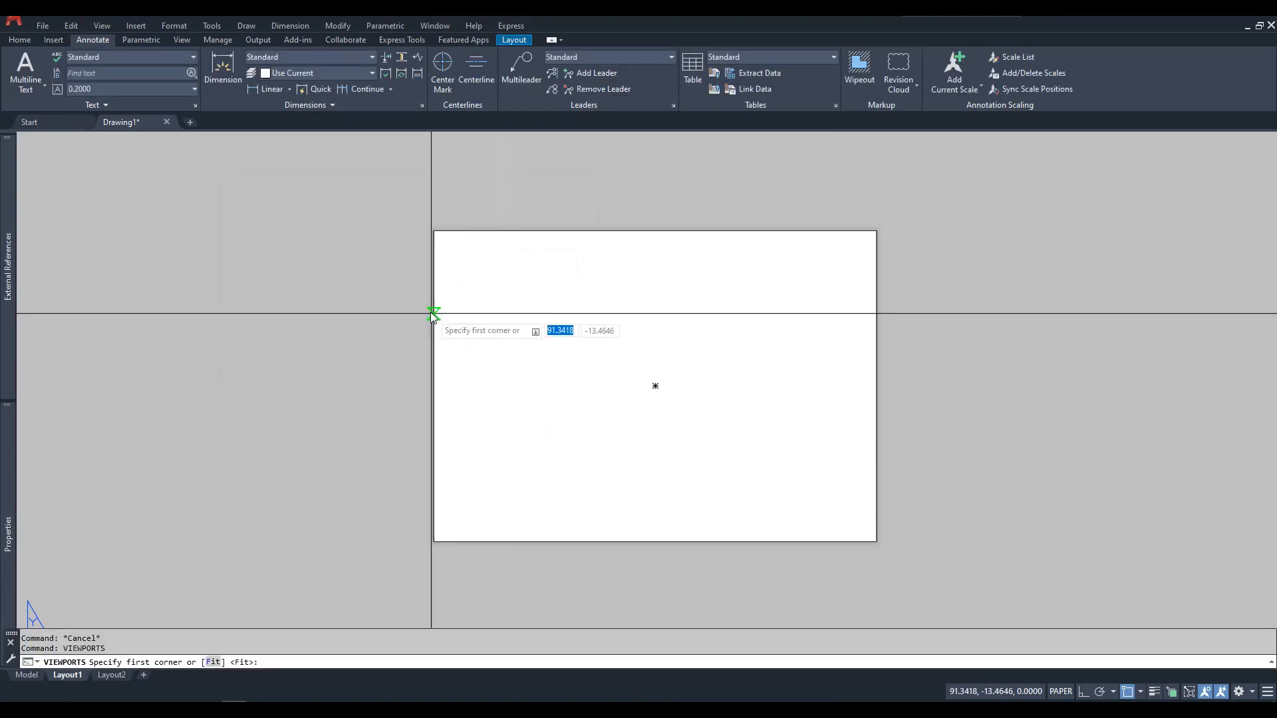
click(432, 308)
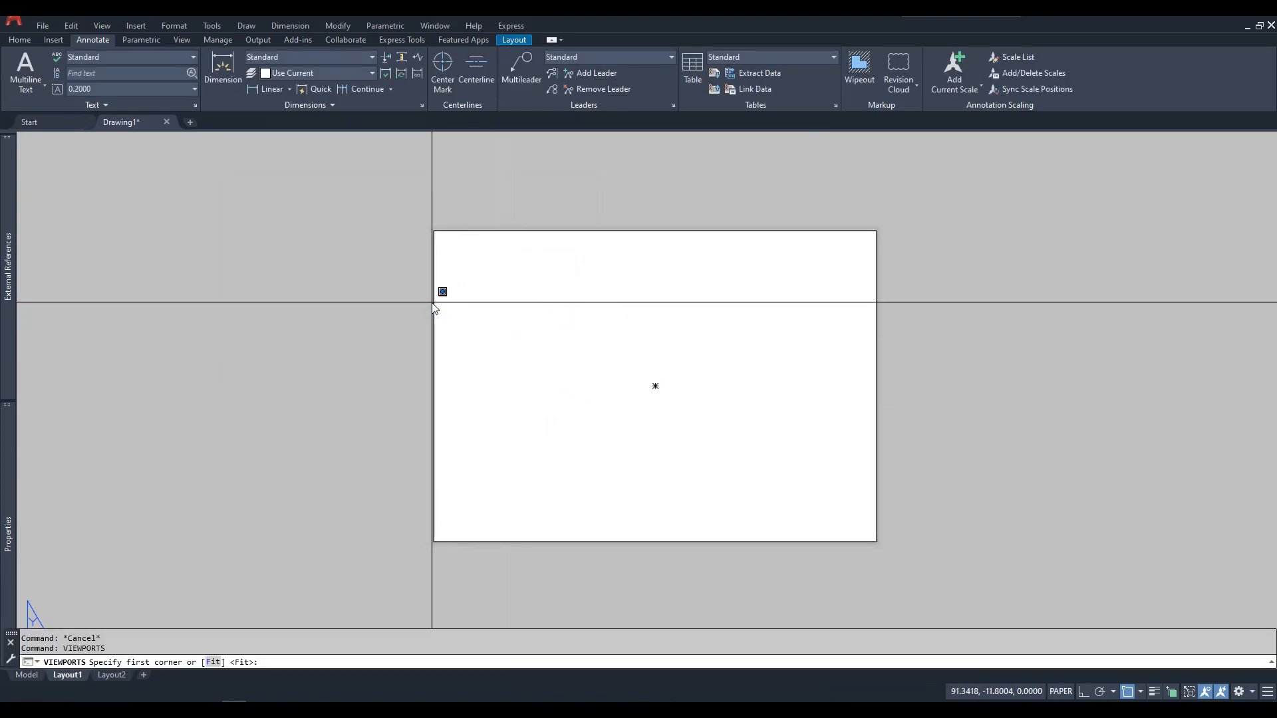
click(877, 542)
Step: Activate the large left viewport, set its scale to 1:1 and return to paper space
double_click(545, 348)
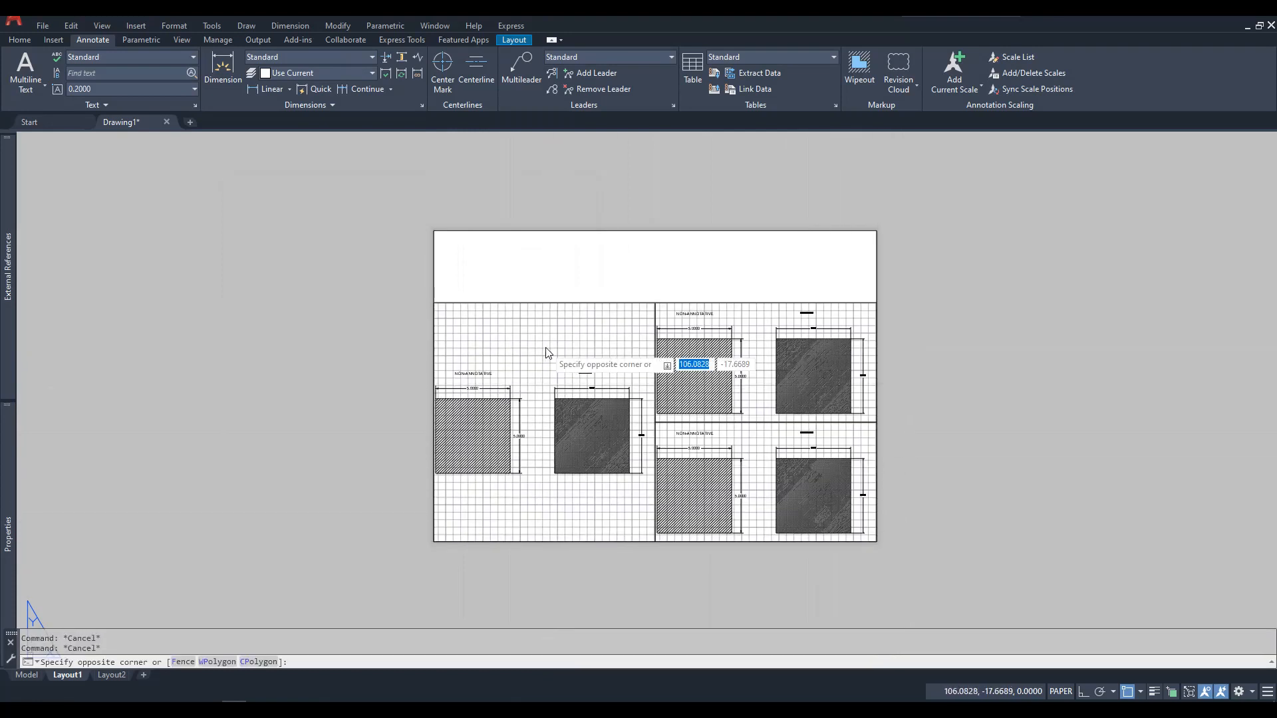
click(1197, 692)
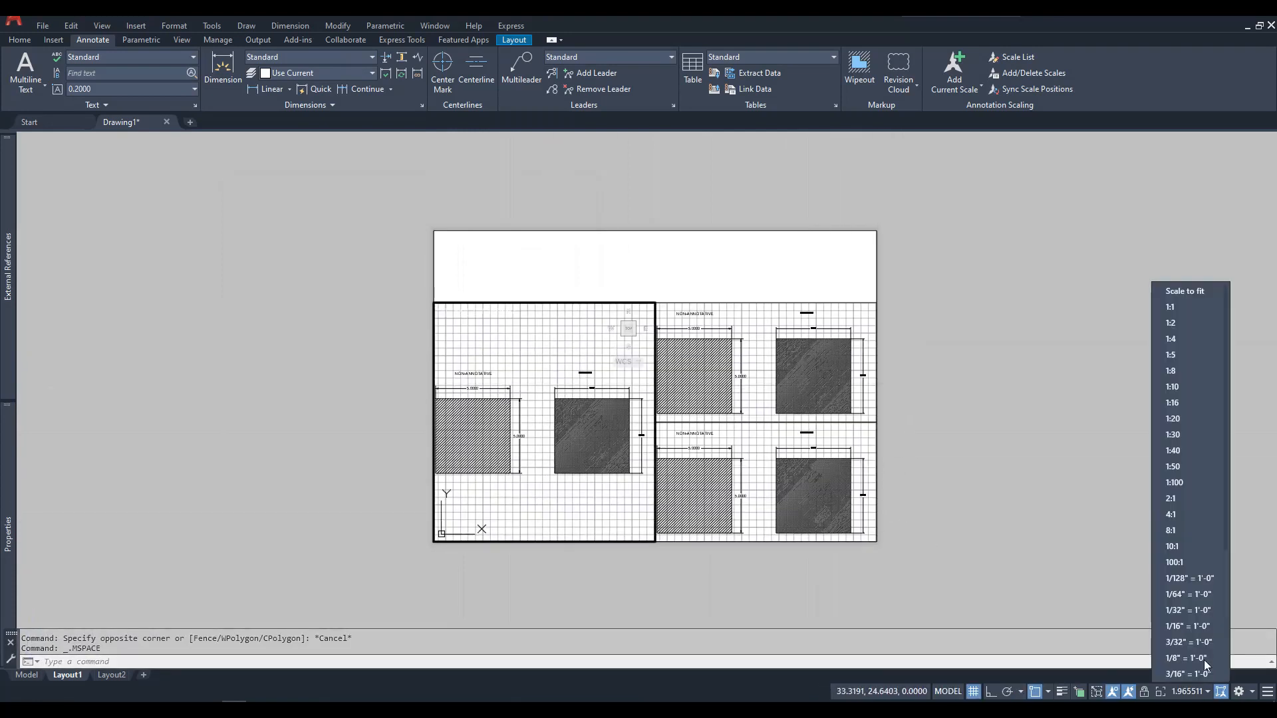
click(1194, 291)
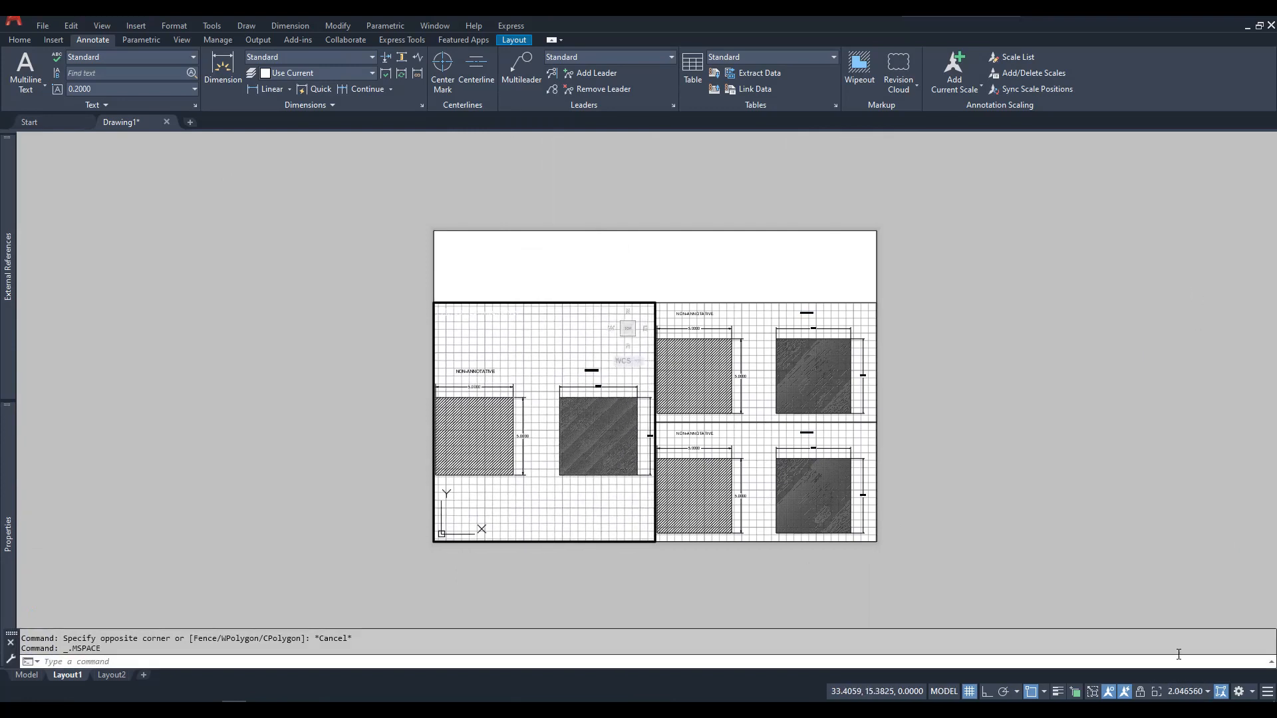
click(1197, 692)
click(1175, 310)
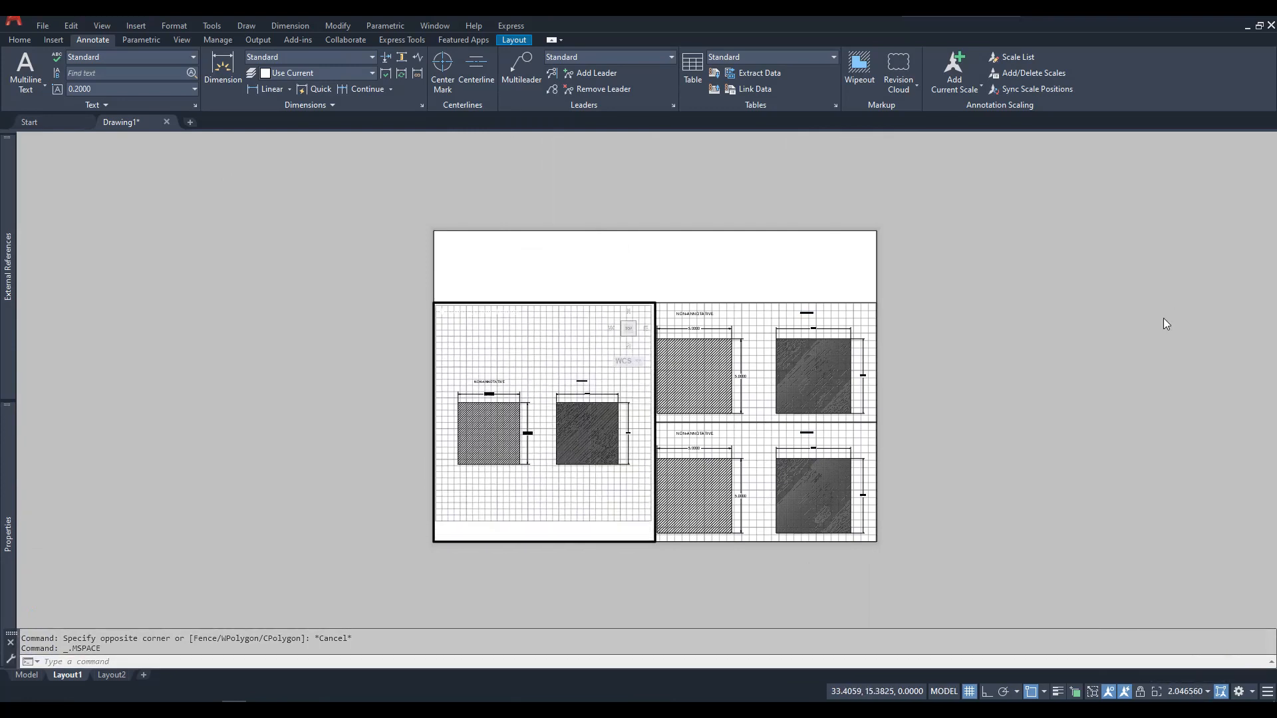
double_click(346, 421)
Step: Activate the upper-right viewport and set its scale to 1:2
double_click(756, 350)
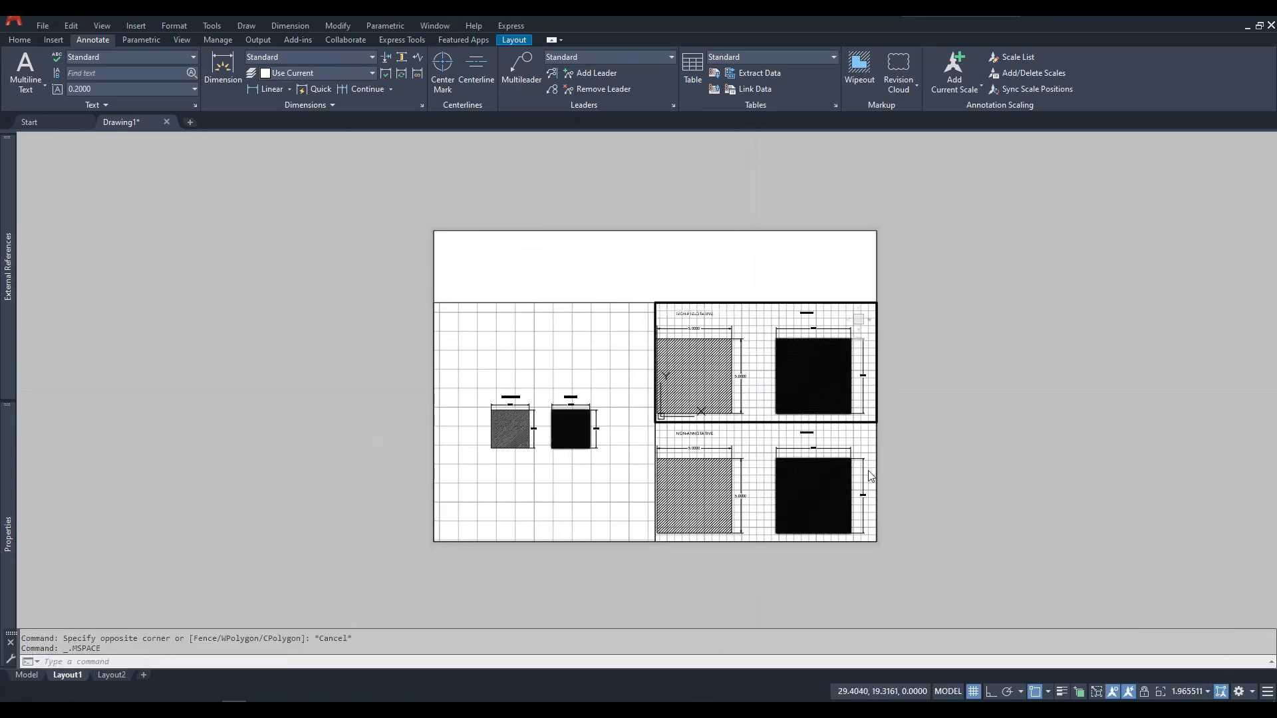
click(1192, 692)
click(1188, 321)
Step: Set the lower-right viewport's scale to 2:1, shift its view to fit both squares and return to paper space
click(755, 451)
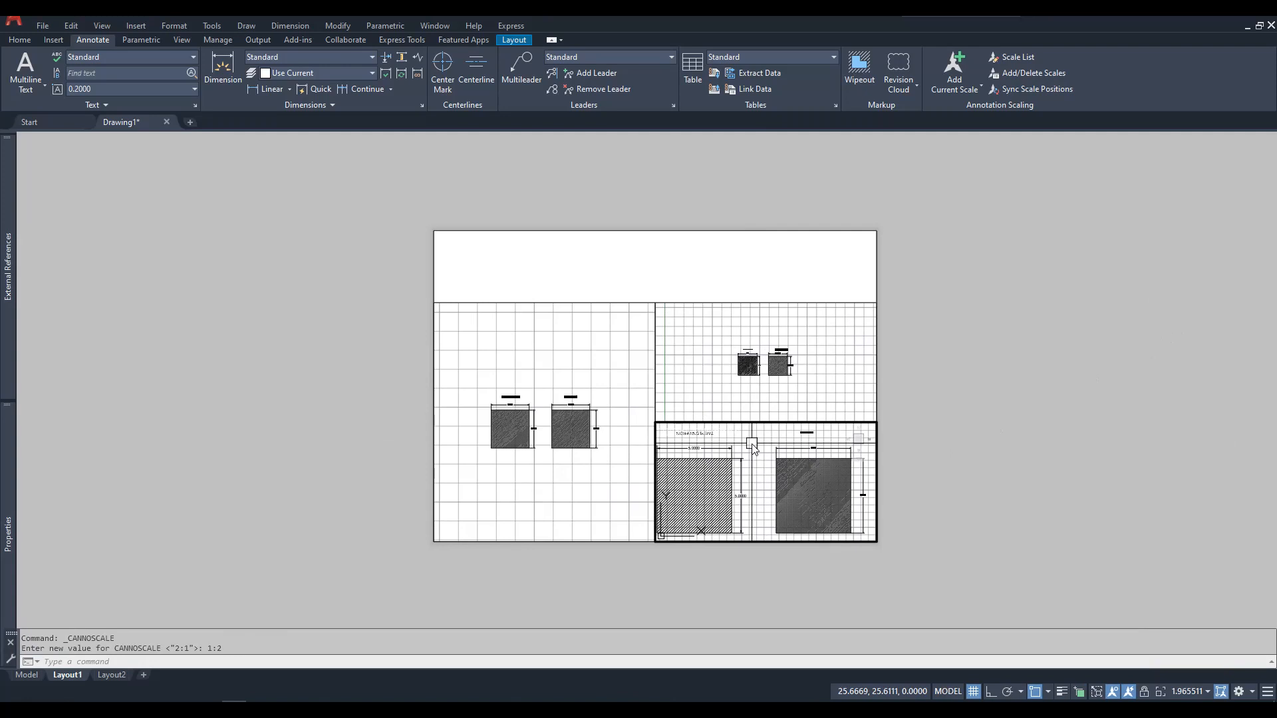
click(1192, 692)
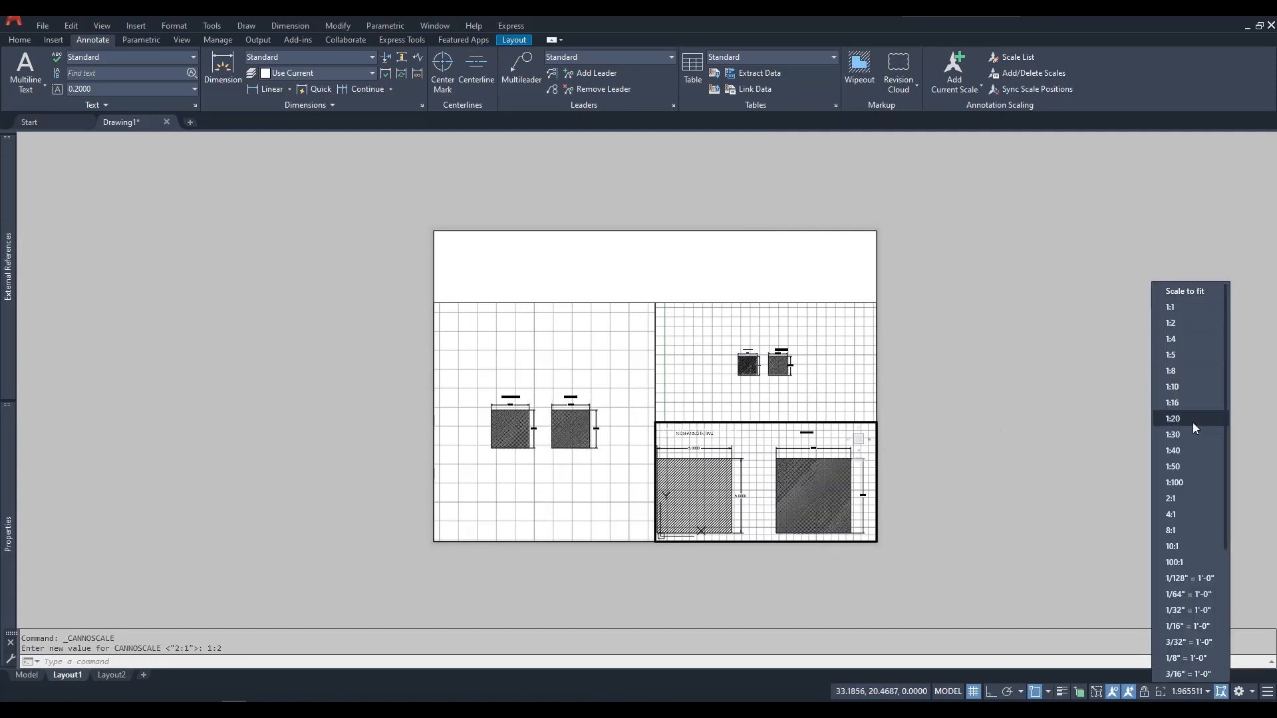
click(1173, 500)
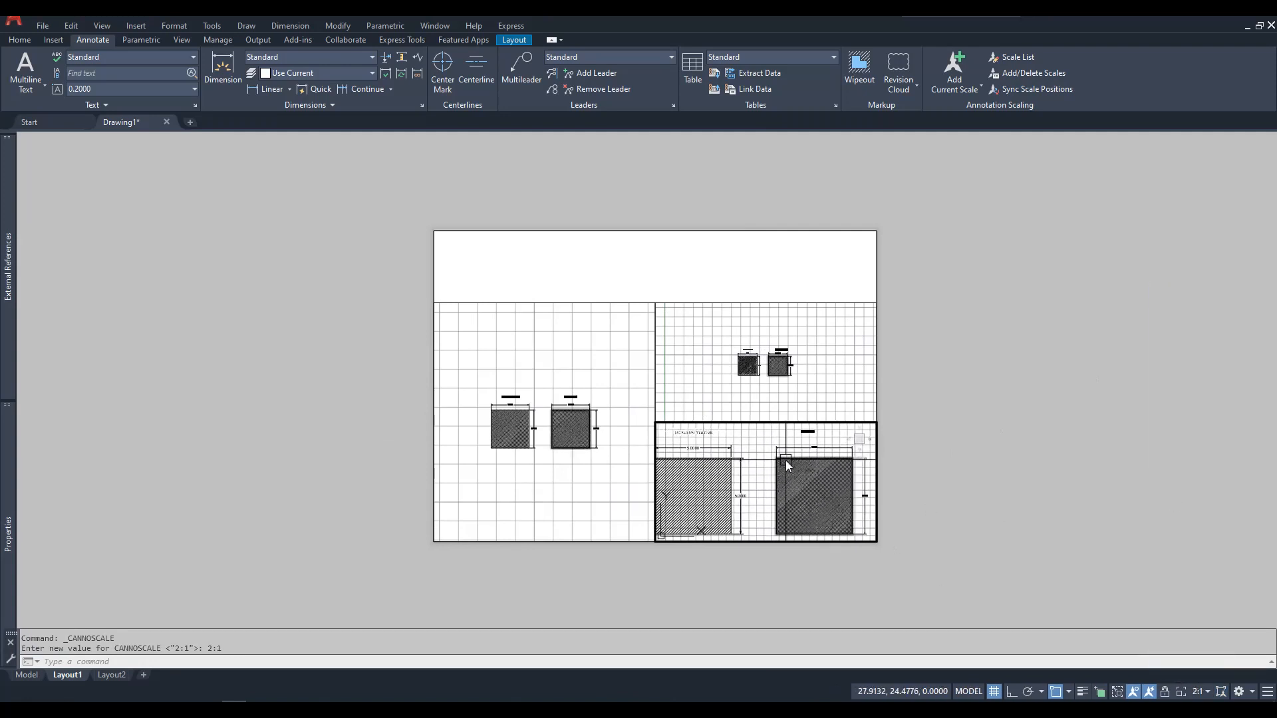
middle_drag(754, 441, 754, 438)
double_click(1000, 505)
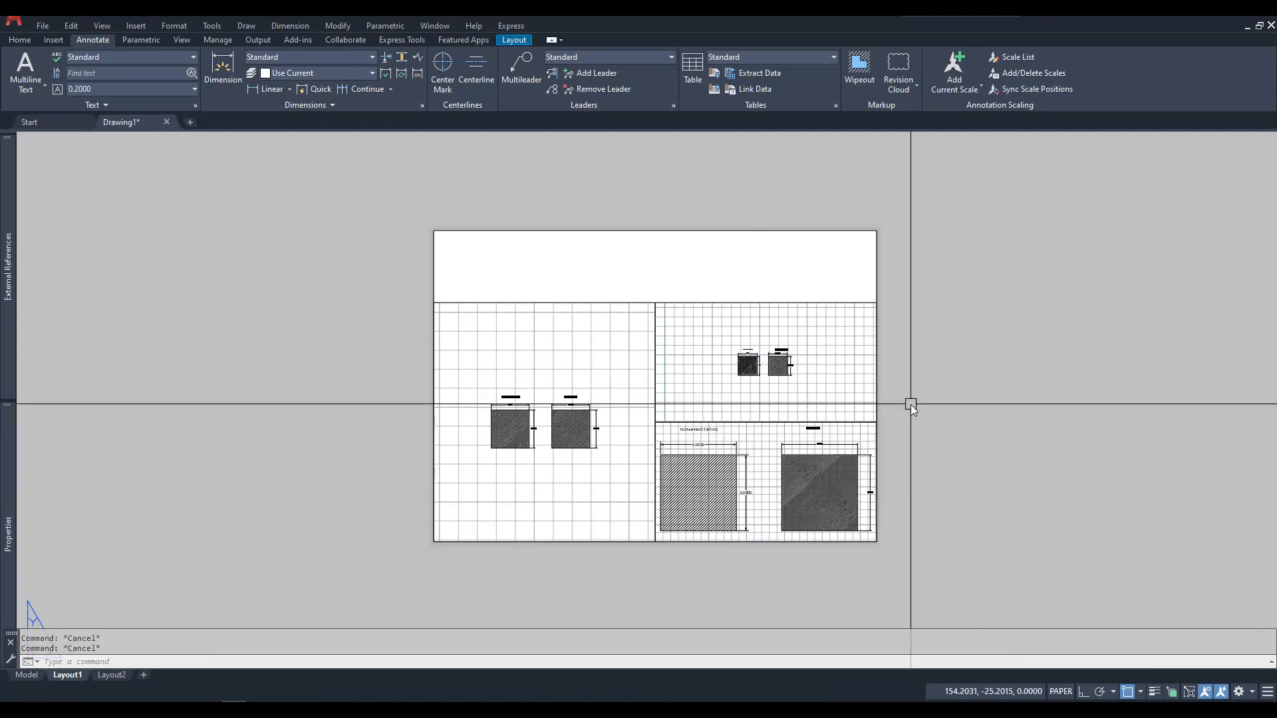
Step: Start a multiline text box in the blank strip above the viewports and narrow its width to fit the sheet
text(mt)
key(Return)
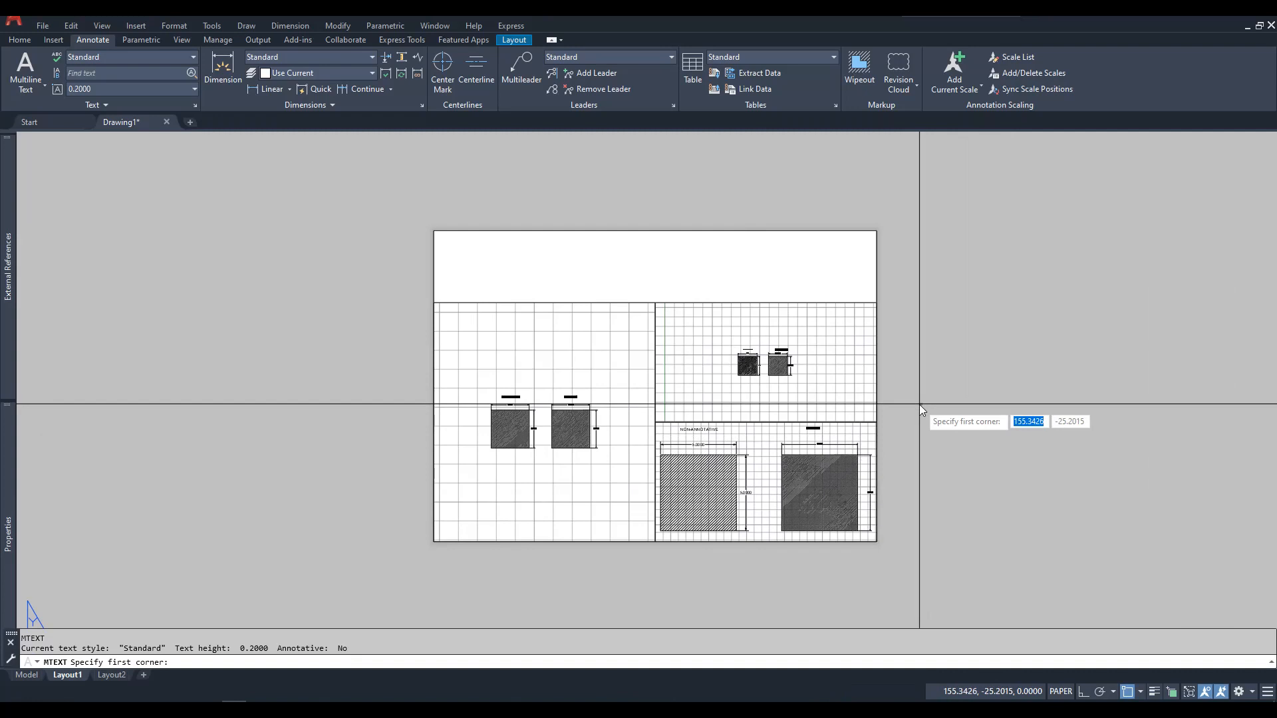
click(570, 241)
click(765, 276)
scroll(421, 236, down, 4)
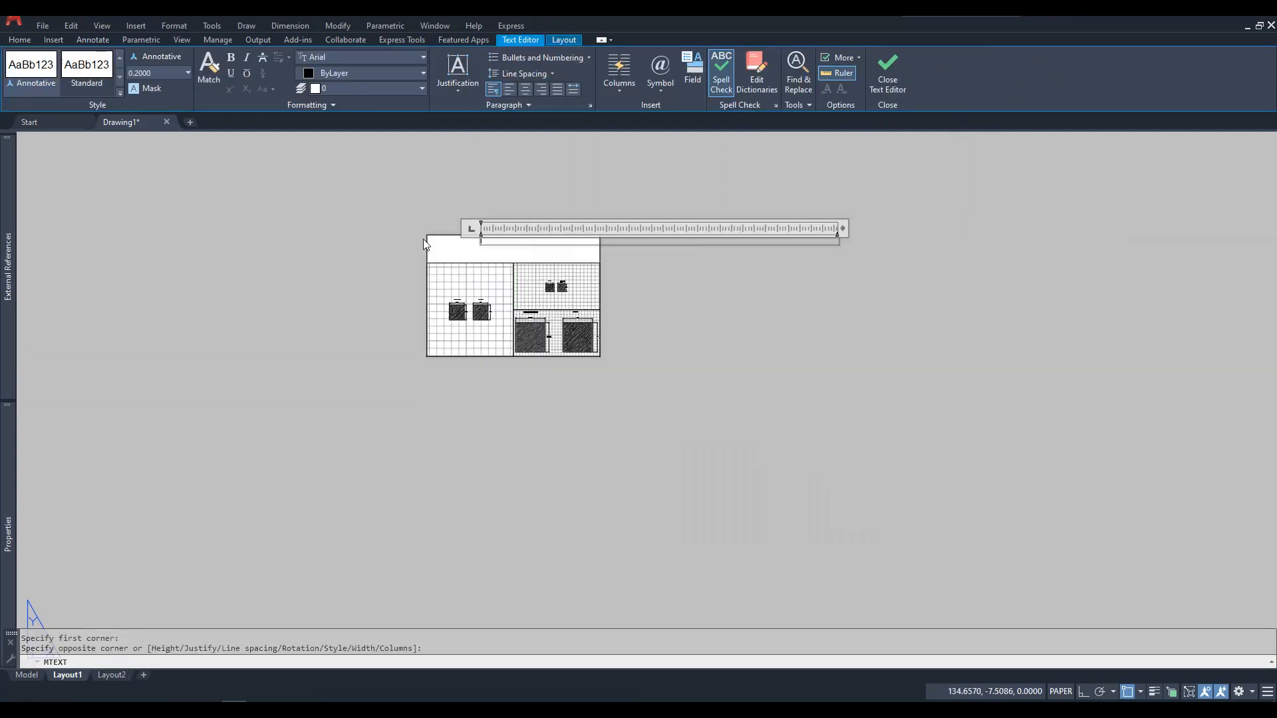
drag(841, 229, 589, 230)
scroll(487, 237, up, 4)
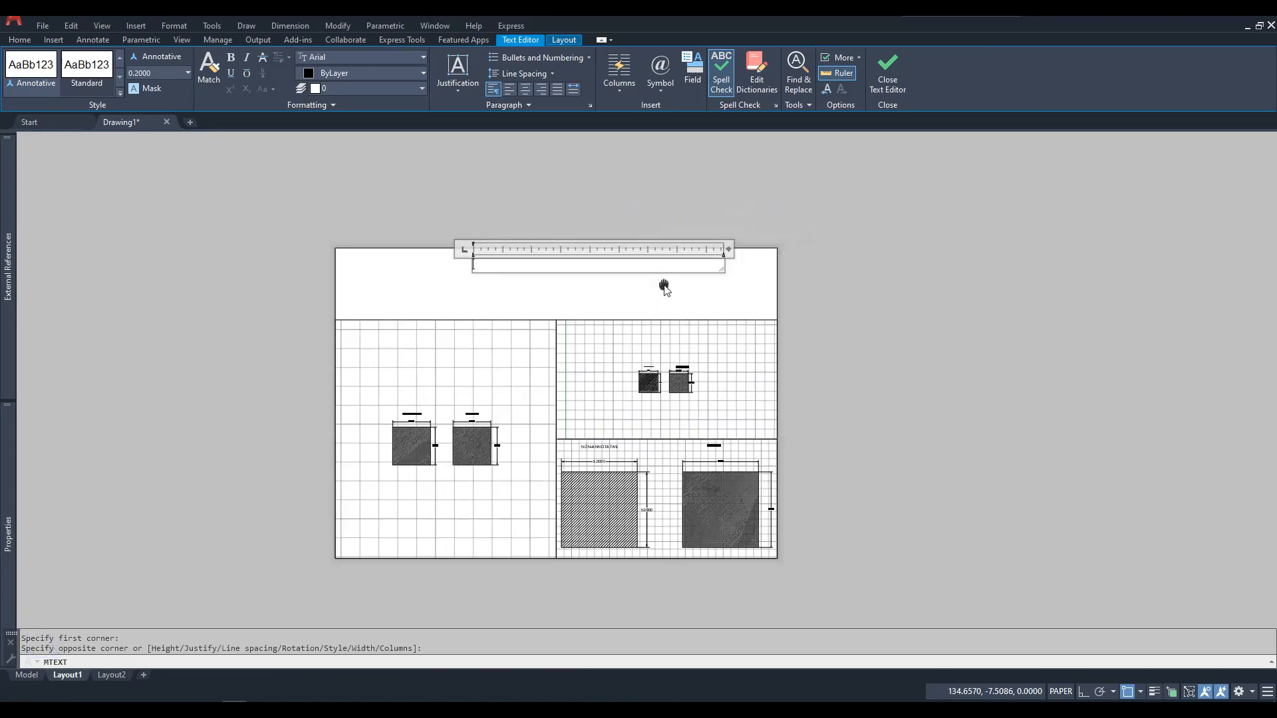
middle_drag(658, 288, 715, 288)
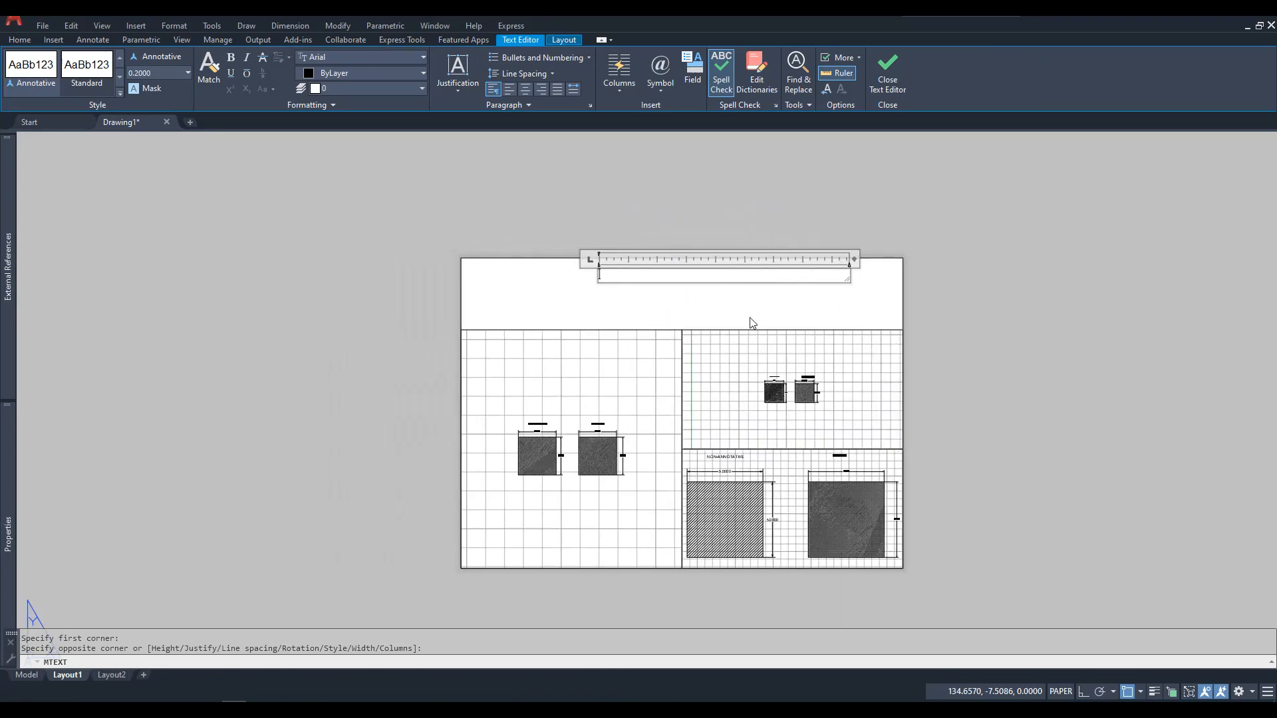
Step: Enter the two-line sheet title "NON-ANNOTATIVE vs ANNOTATIVE" and "OBJECTS AND SCALE" in the open text box
text(NON-ANNOTATIVE vs ANNOTATIVE)
key(Return)
text(O)
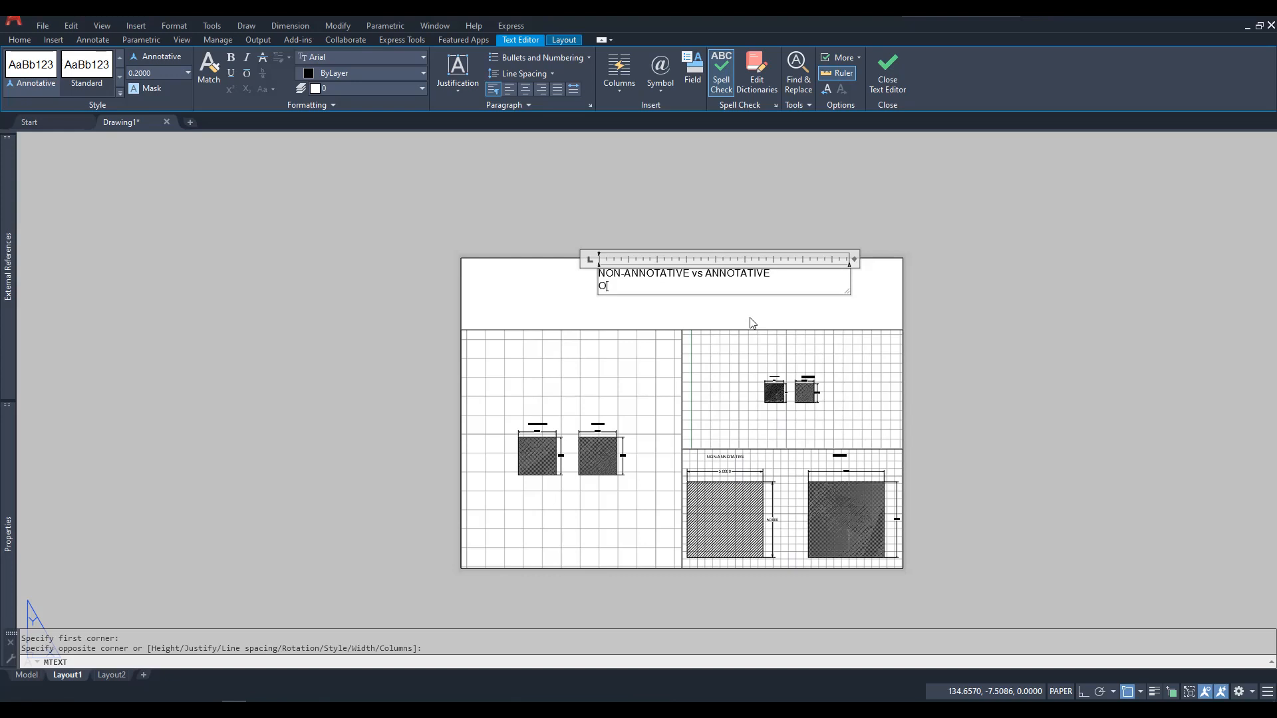
text(BJECTS AND SCALE)
Step: Center and underline both lines of the title and finish editing the text
drag(717, 286, 604, 255)
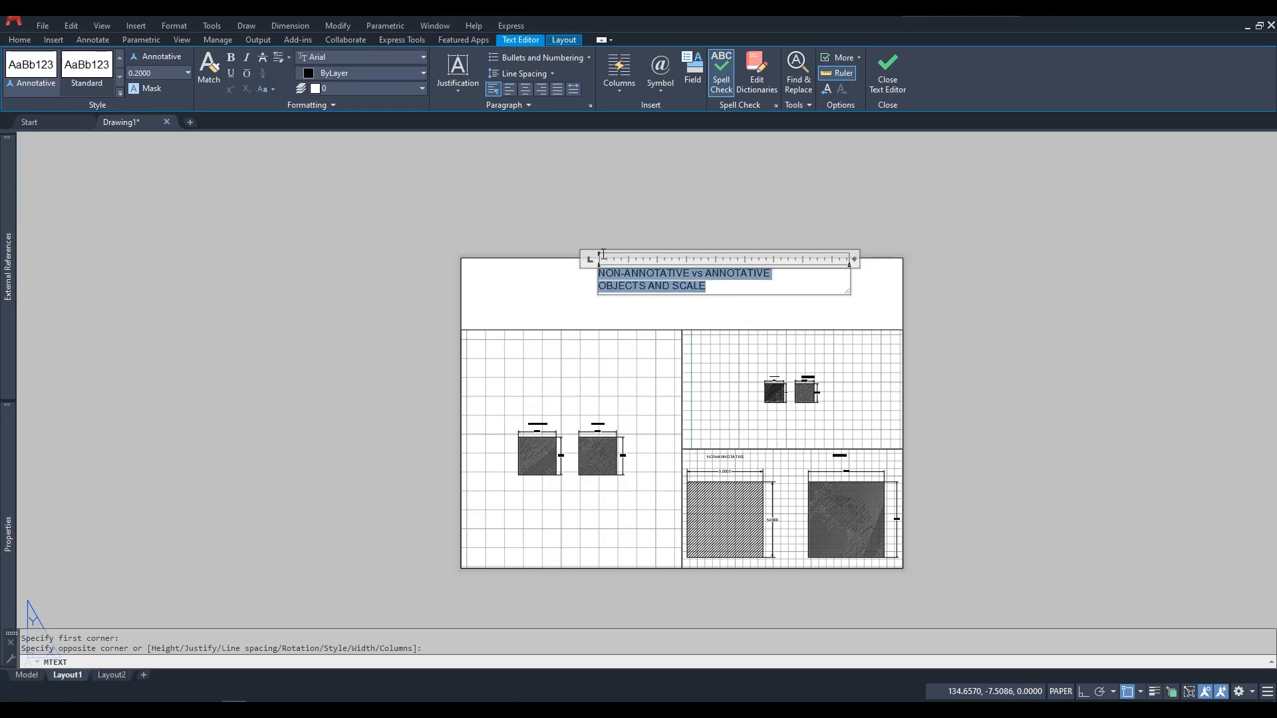
click(526, 89)
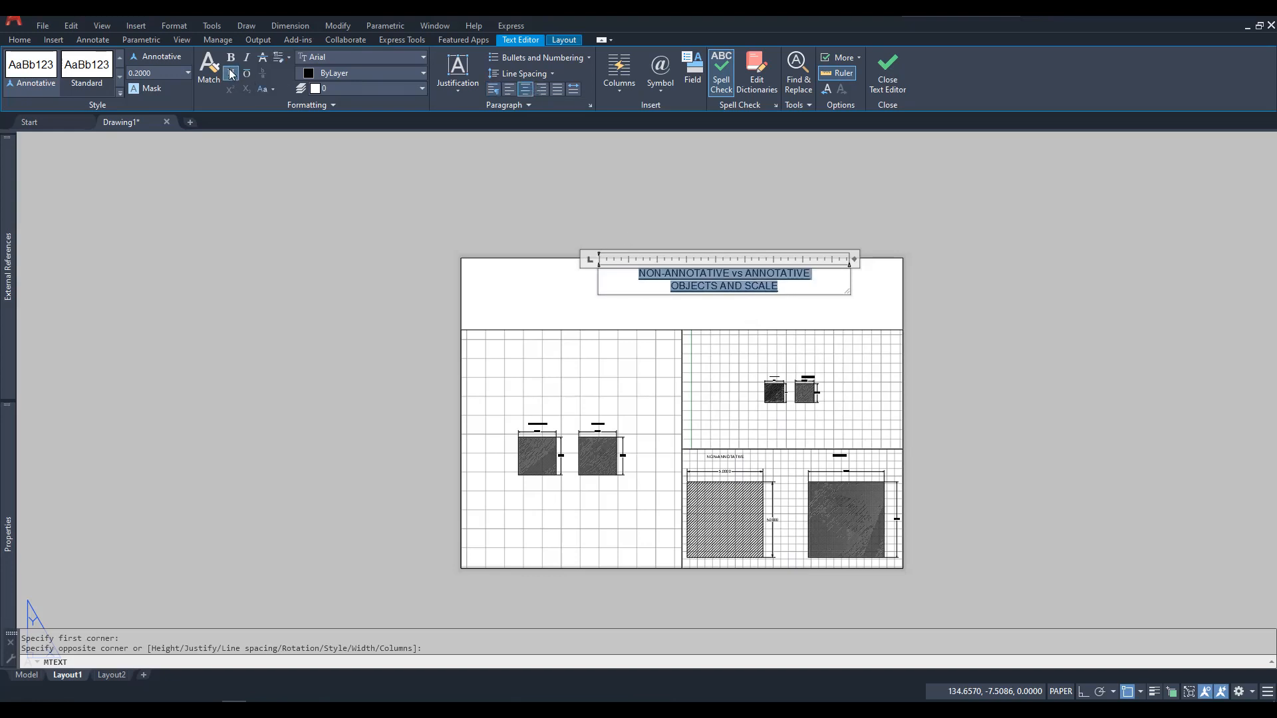
click(671, 199)
Step: Try a text height of 0.5 on the sheet title, and set it to 0.75
click(628, 266)
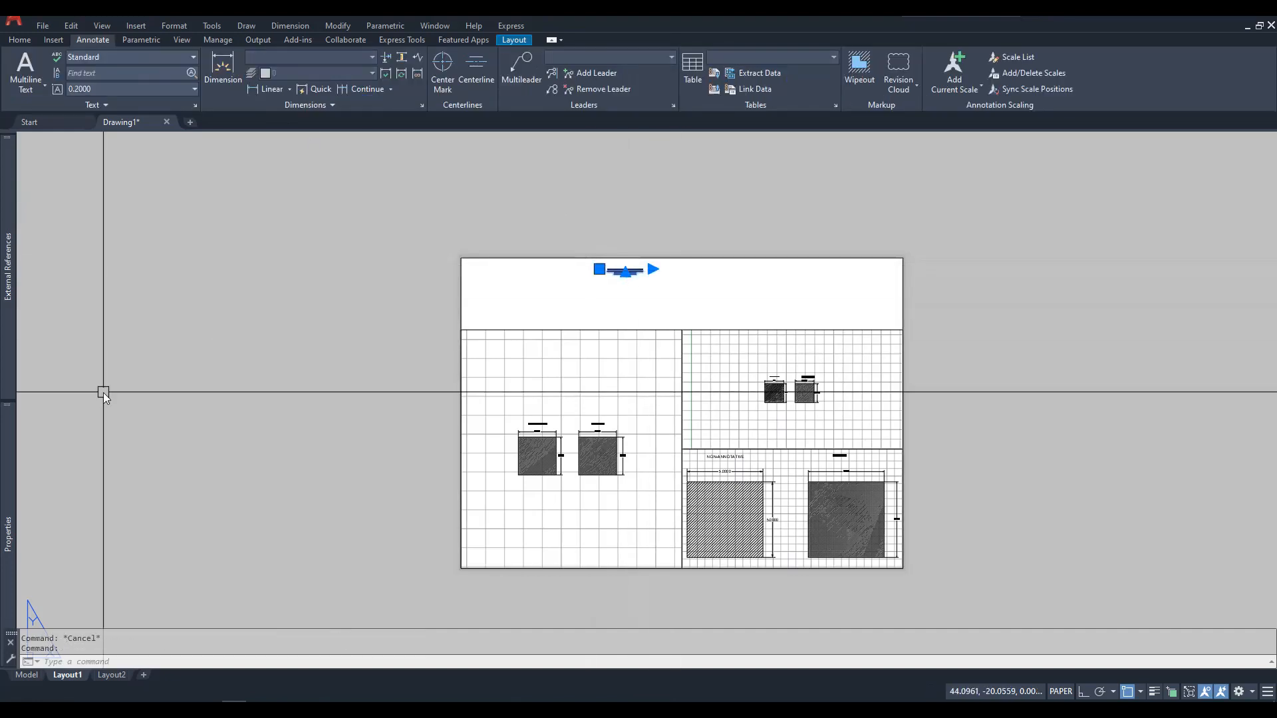
mouse_move(3, 515)
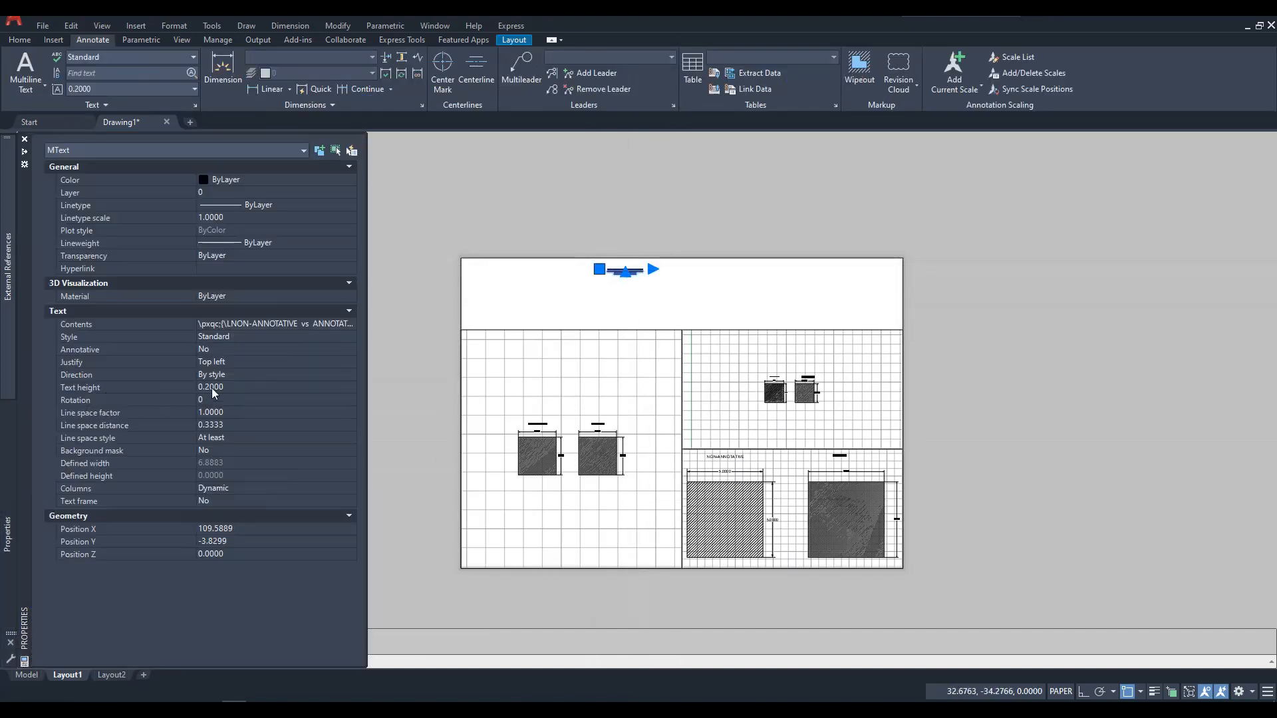
click(233, 388)
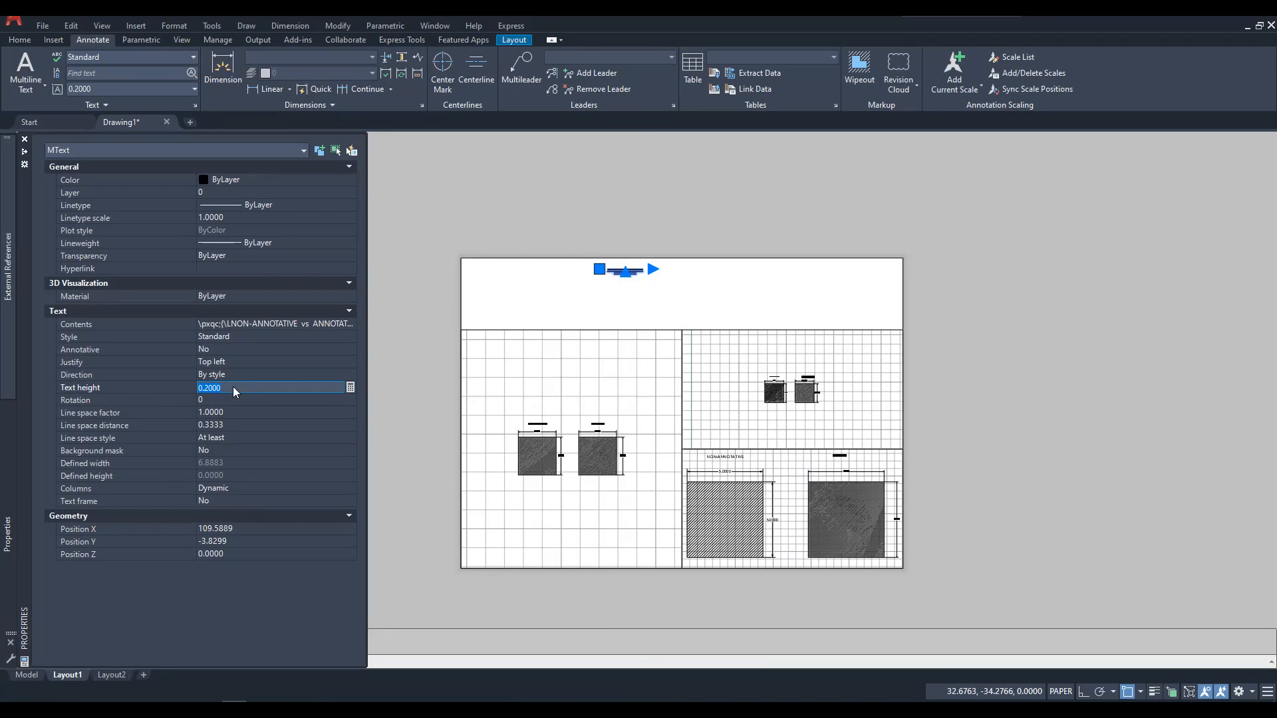
key(Tab)
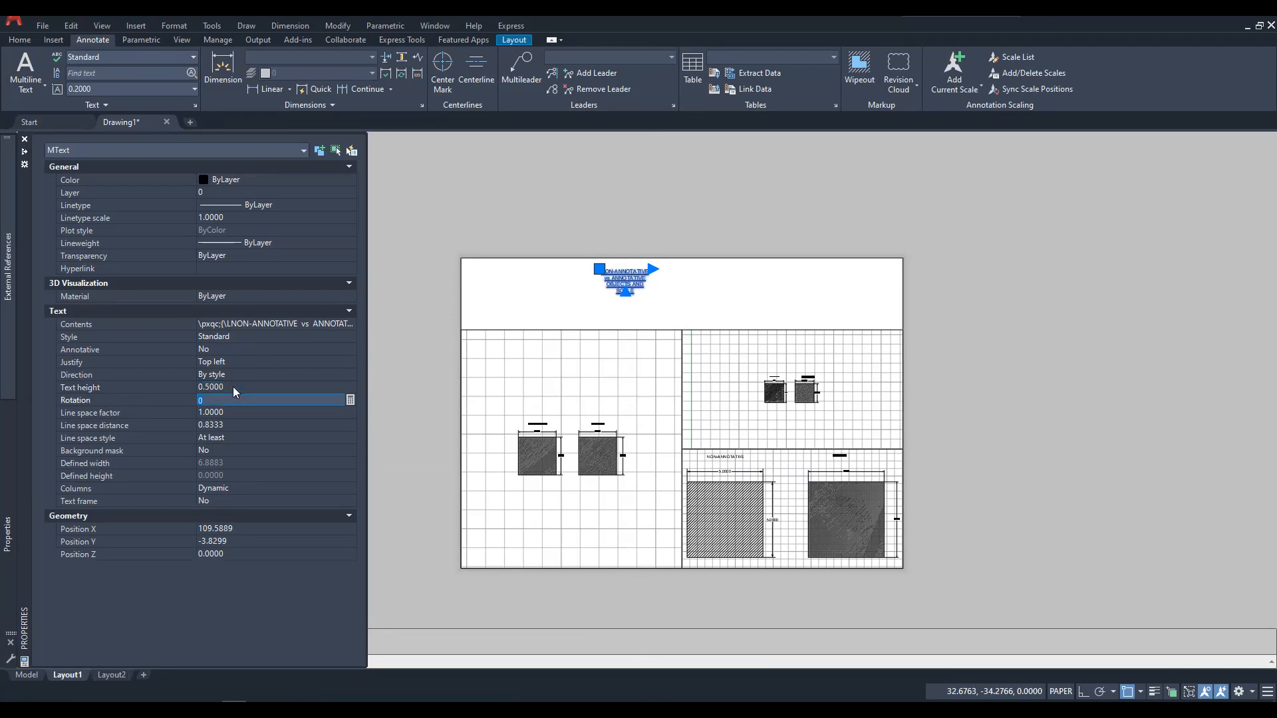
click(232, 387)
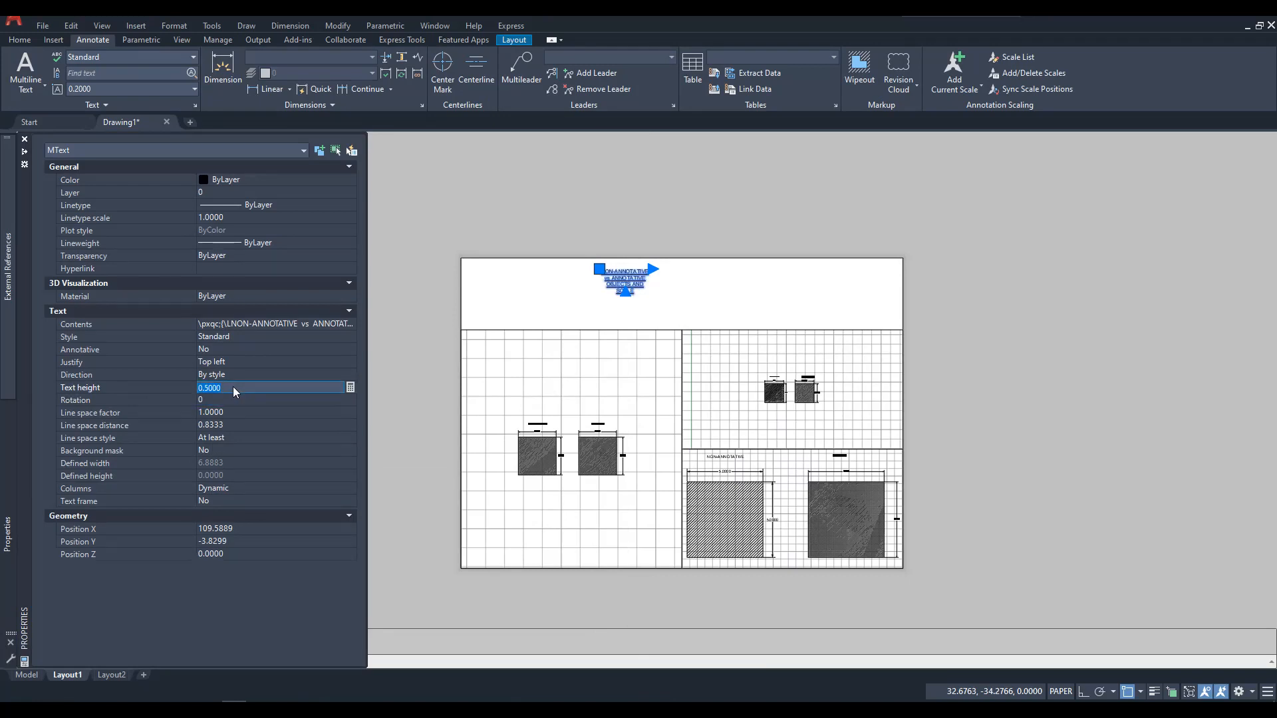
text(.75)
key(Return)
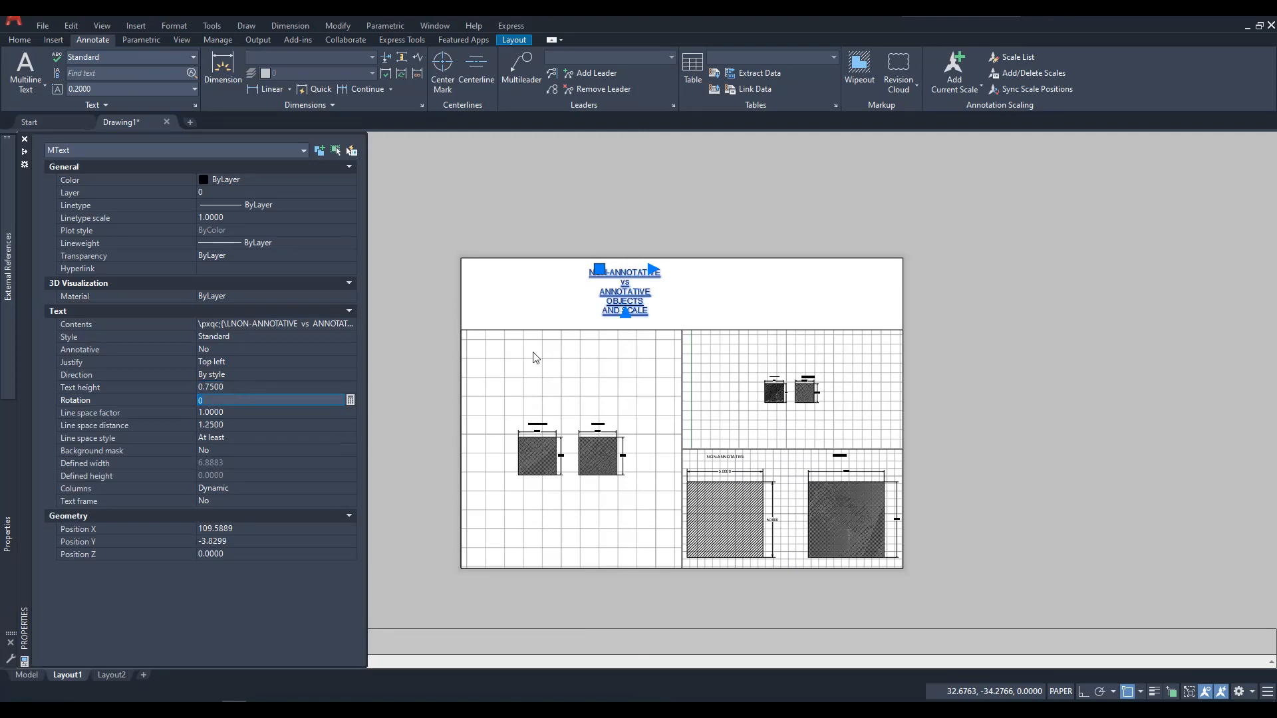
Step: Widen the title's text box so the title fits on two lines centered above the viewports
click(652, 269)
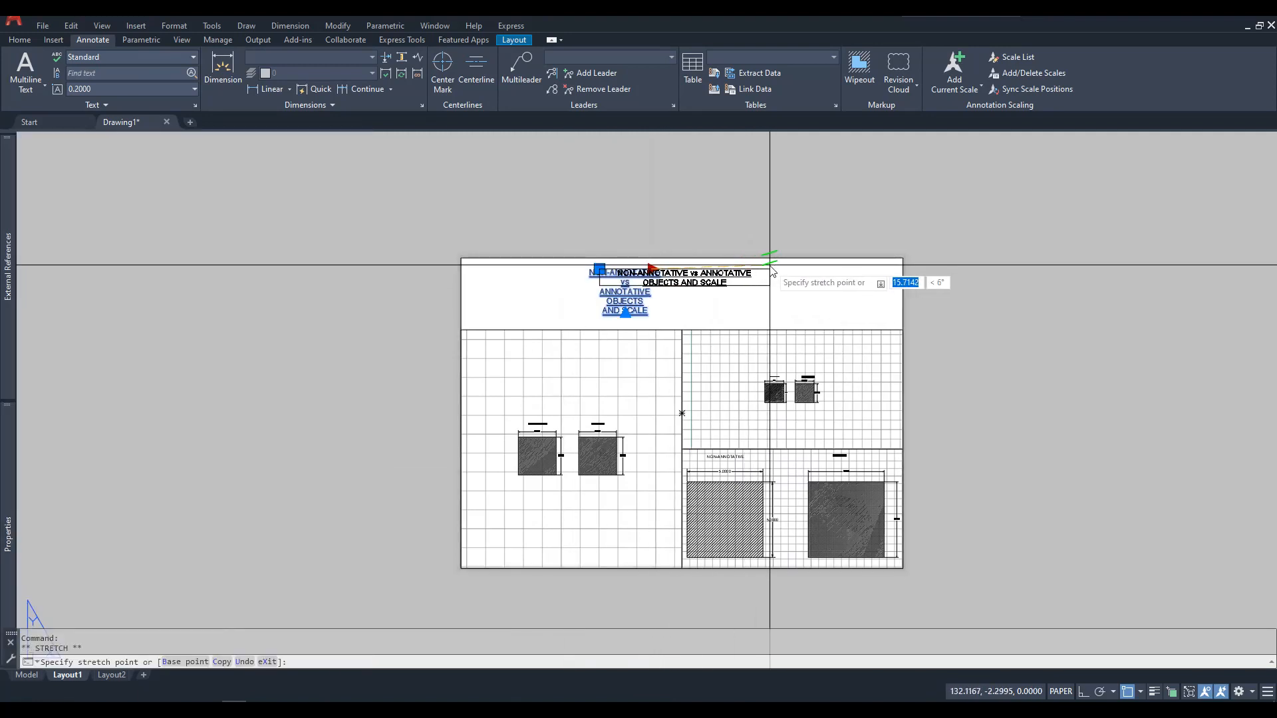
key(Escape)
key(Escape)
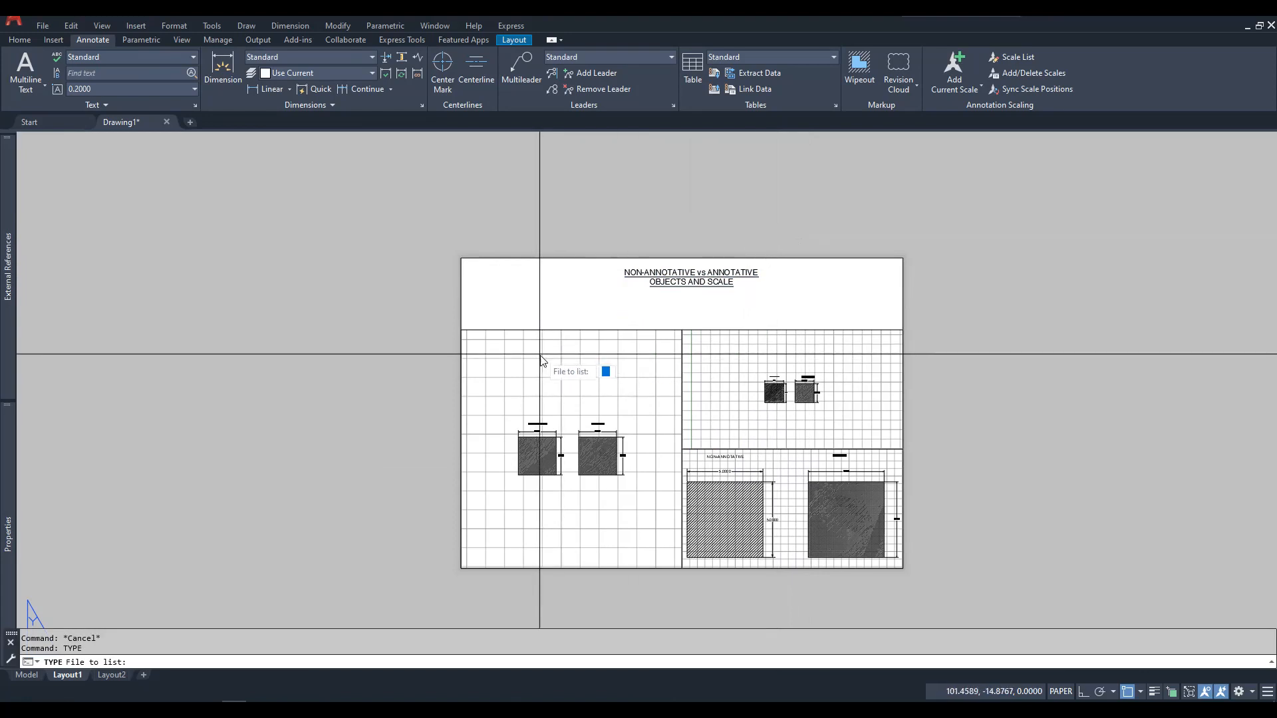
Step: Add the multiline text label "SCALE 1:1" inside the large left viewport's upper-left corner
text(mt)
key(Return)
scroll(509, 356, up, 2)
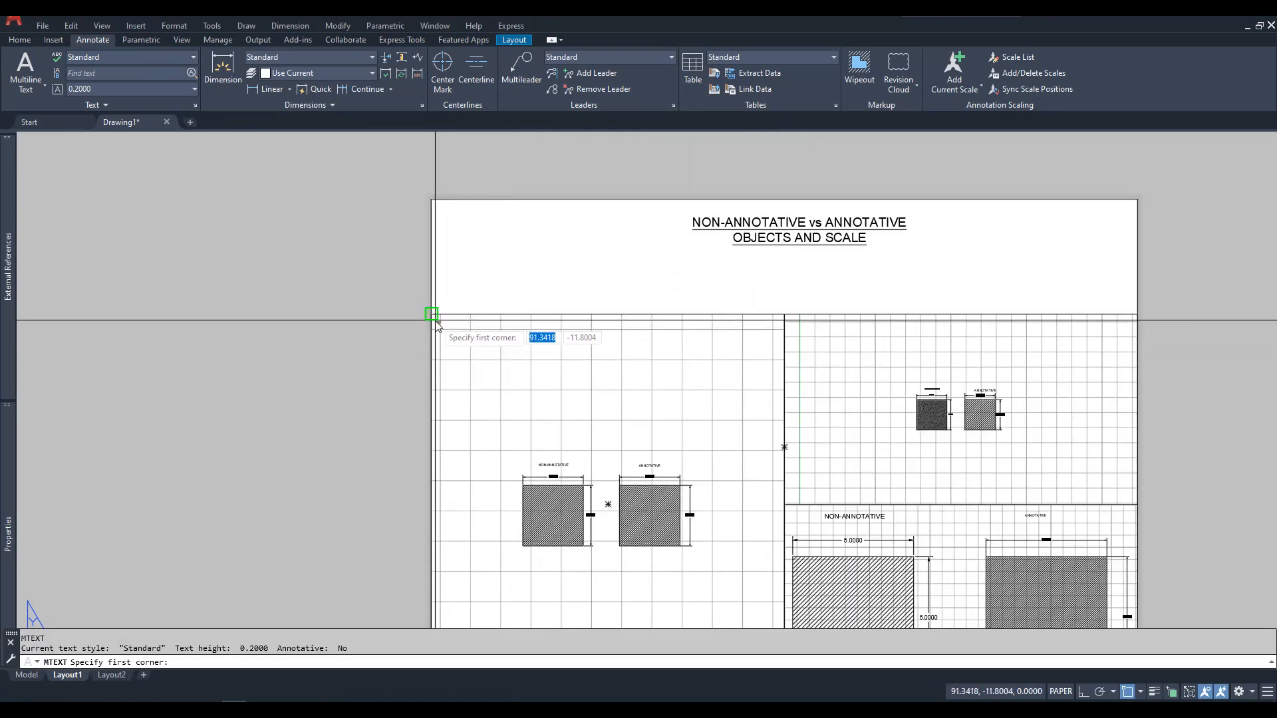
click(440, 326)
click(502, 347)
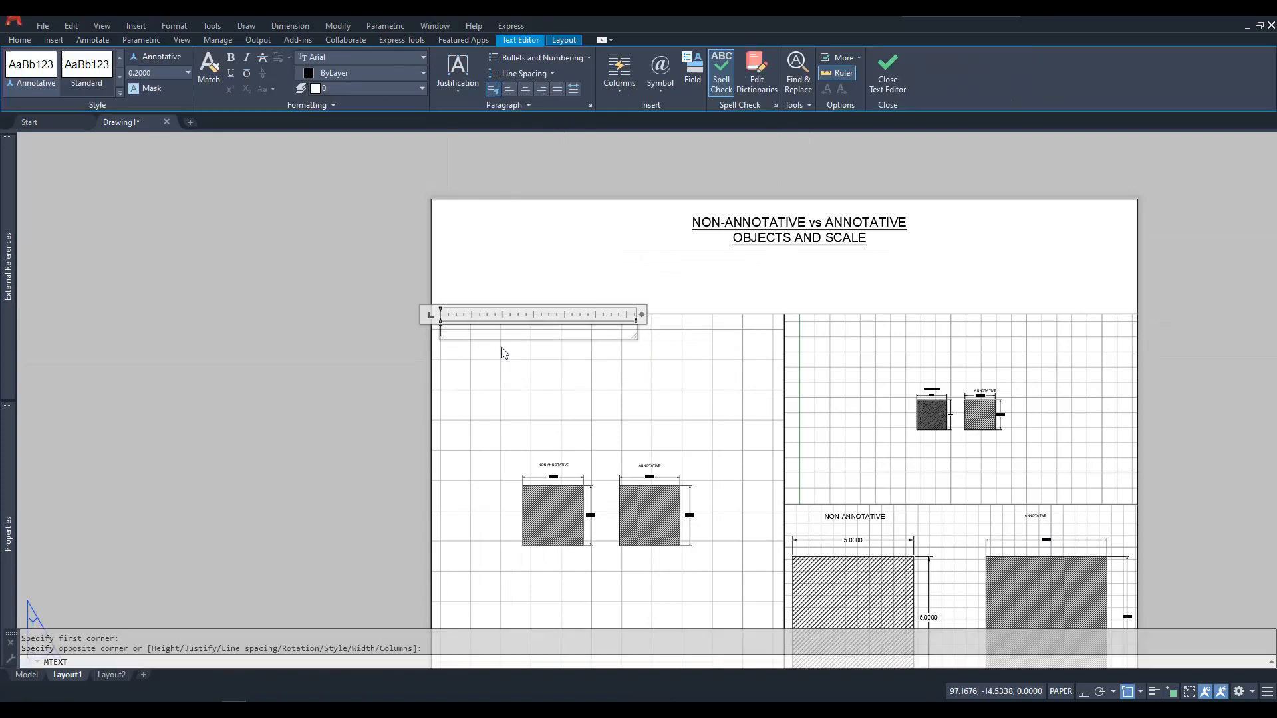
text(SCALE 1:1)
click(596, 265)
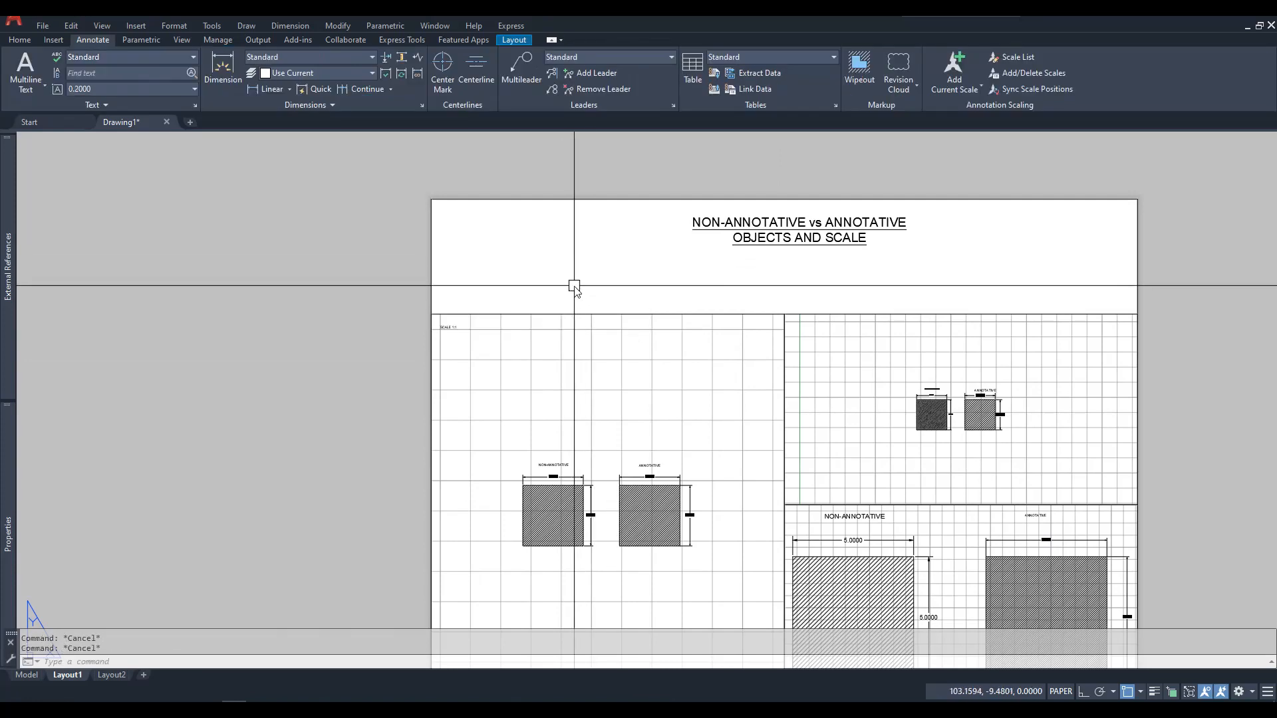
Step: Set the "SCALE 1:1" label's text height to 0.5
click(461, 341)
mouse_move(6, 539)
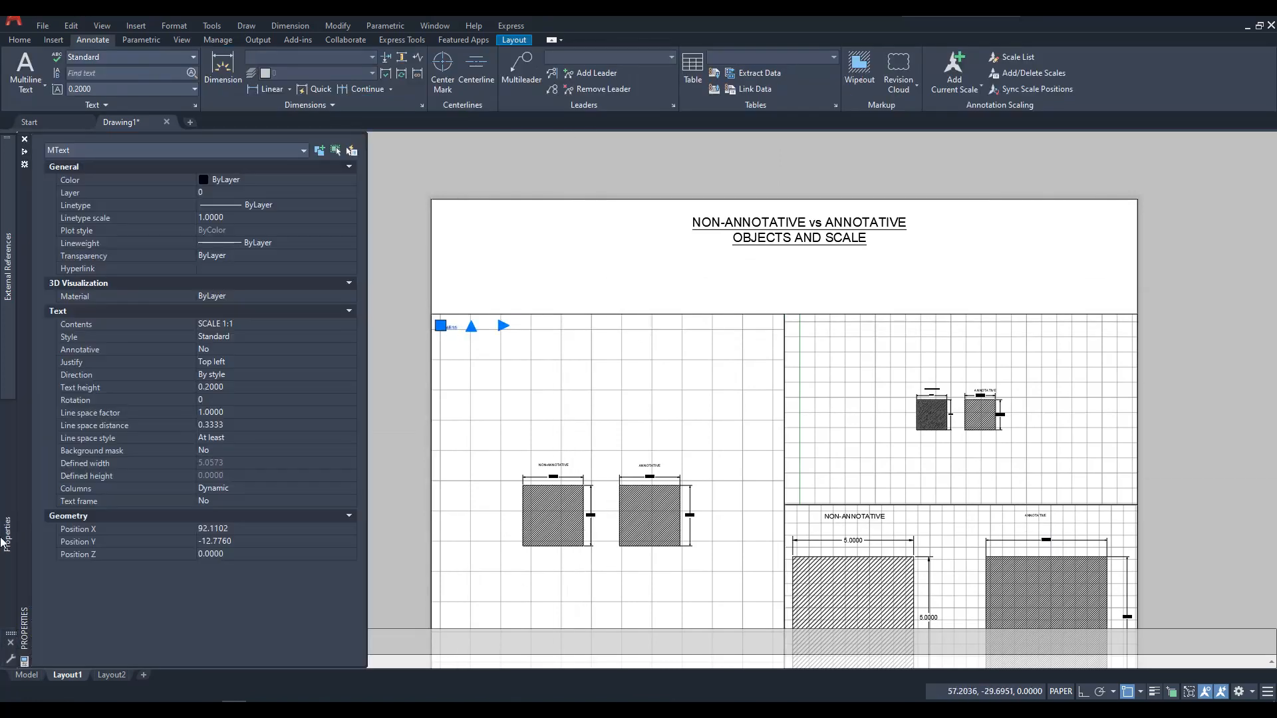
click(233, 389)
text(.5)
key(Return)
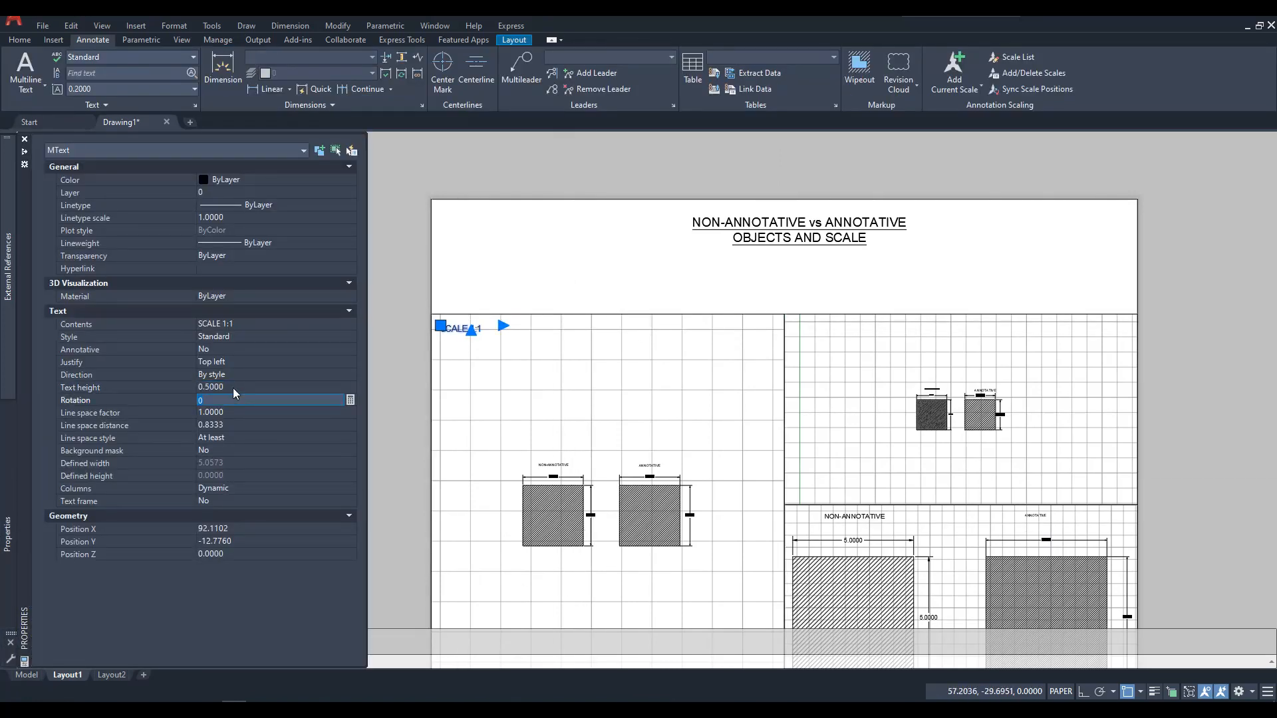
key(Escape)
key(Escape)
Step: Copy the scale label from the left viewport's upper-left corner to the same corner of the two right-hand viewports
text(COP)
key(Return)
click(465, 331)
key(Return)
click(431, 314)
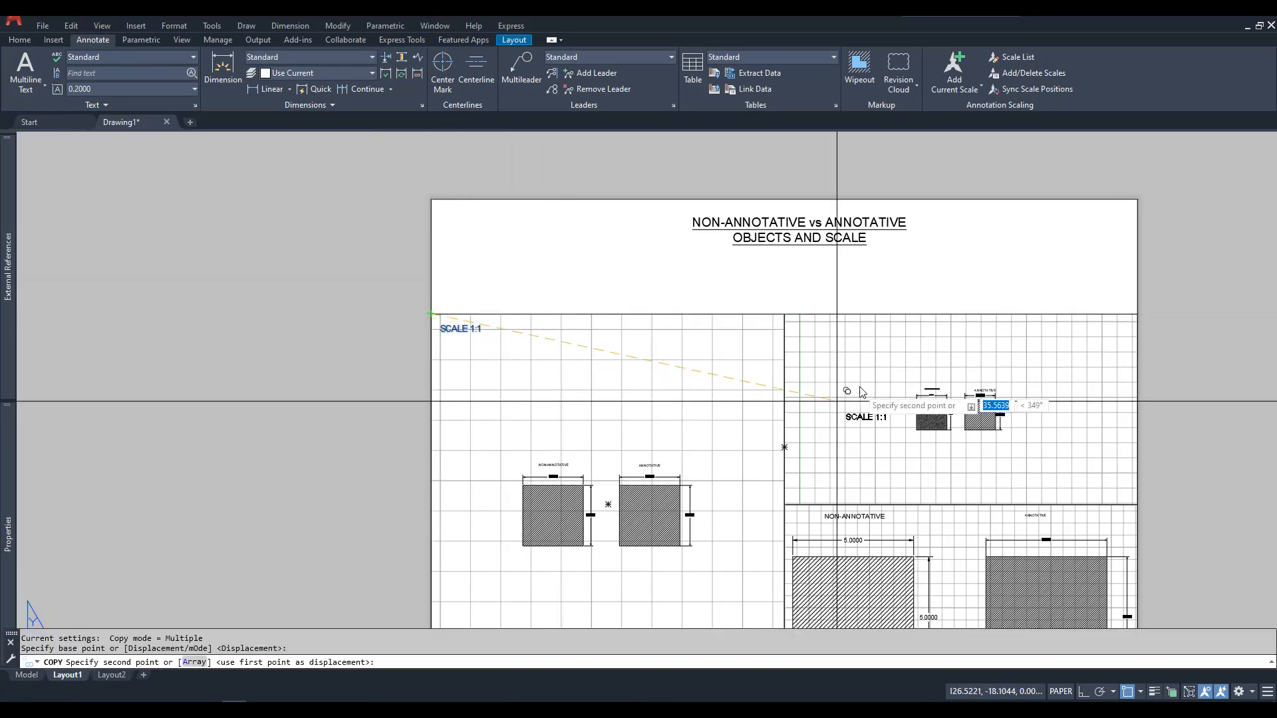
click(785, 315)
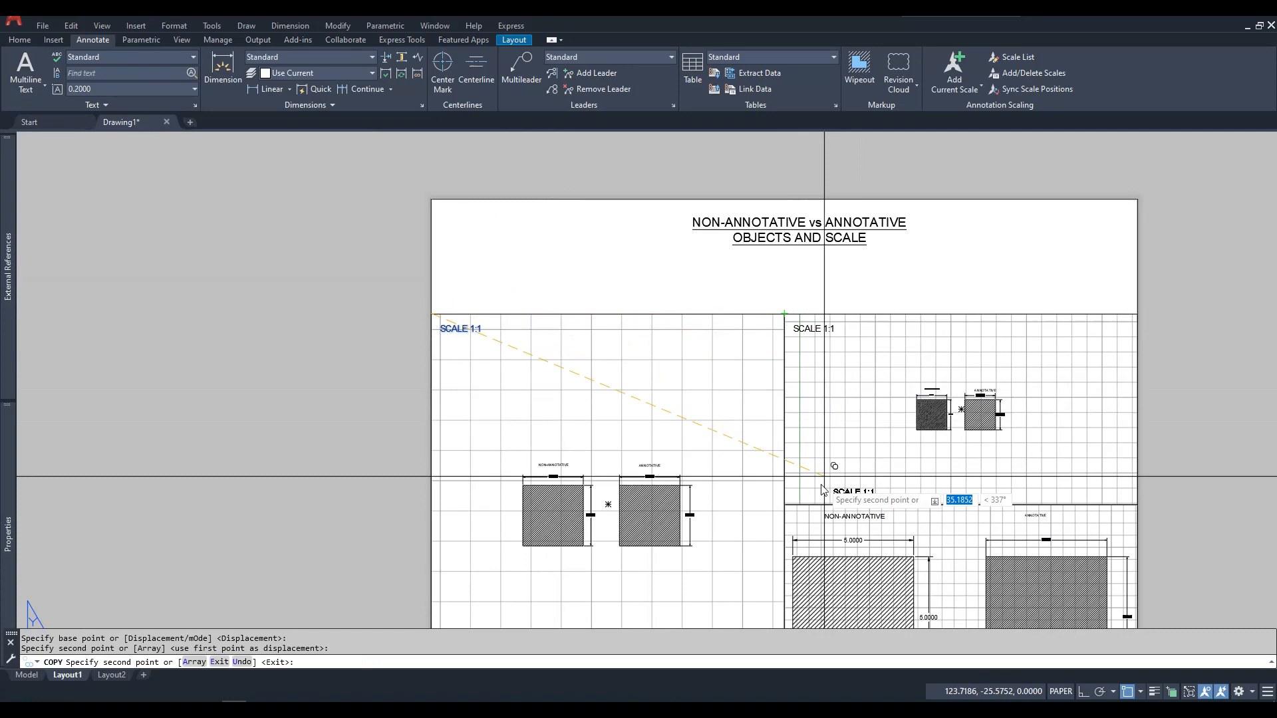
click(792, 506)
key(Escape)
key(Escape)
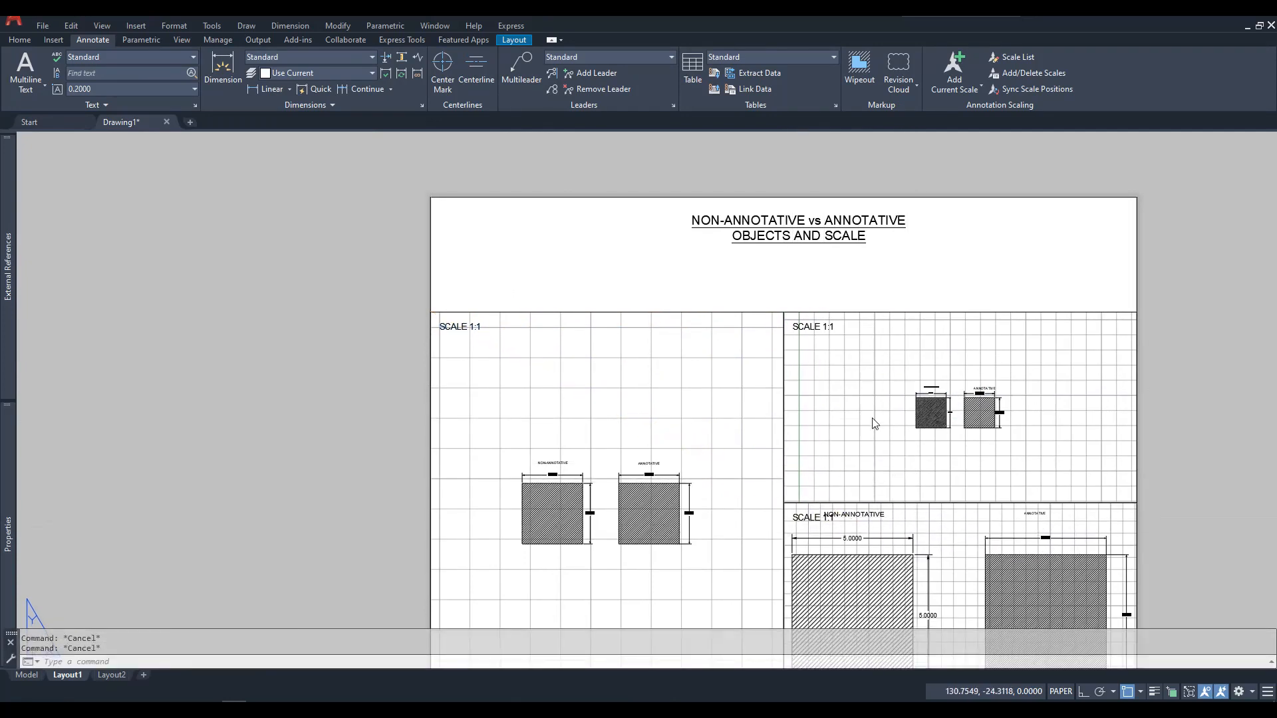
Step: Change the label in the upper-right viewport to "SCALE 1:2"
middle_drag(909, 469, 868, 415)
double_click(788, 274)
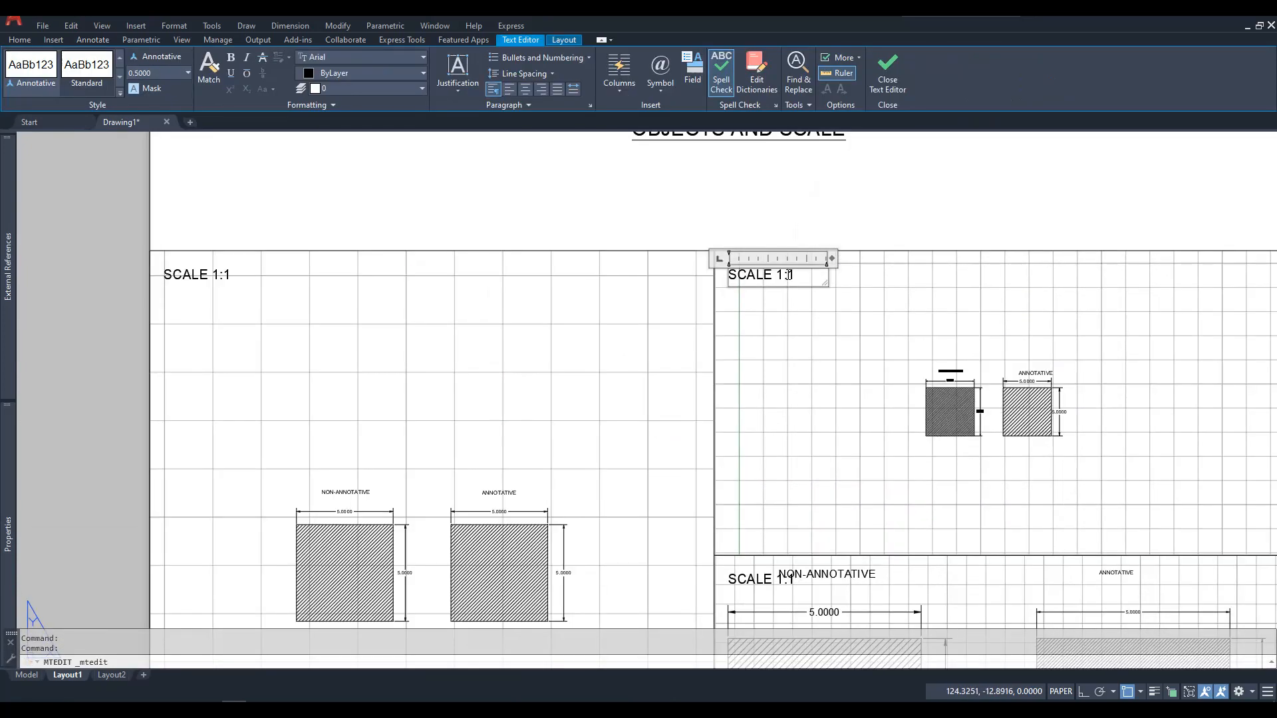
click(792, 229)
key(Escape)
key(Escape)
Step: Change the label in the lower-right viewport to "SCALE 2:1"
middle_drag(772, 610, 753, 497)
click(758, 471)
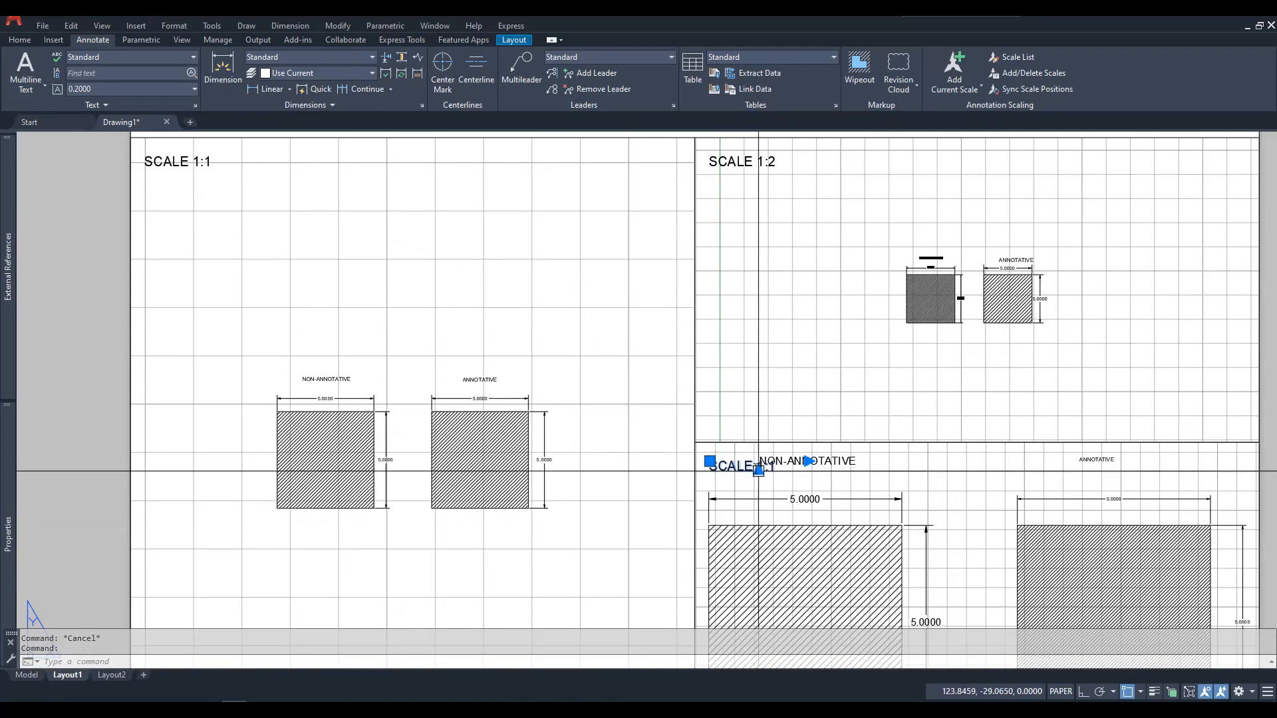
double_click(759, 471)
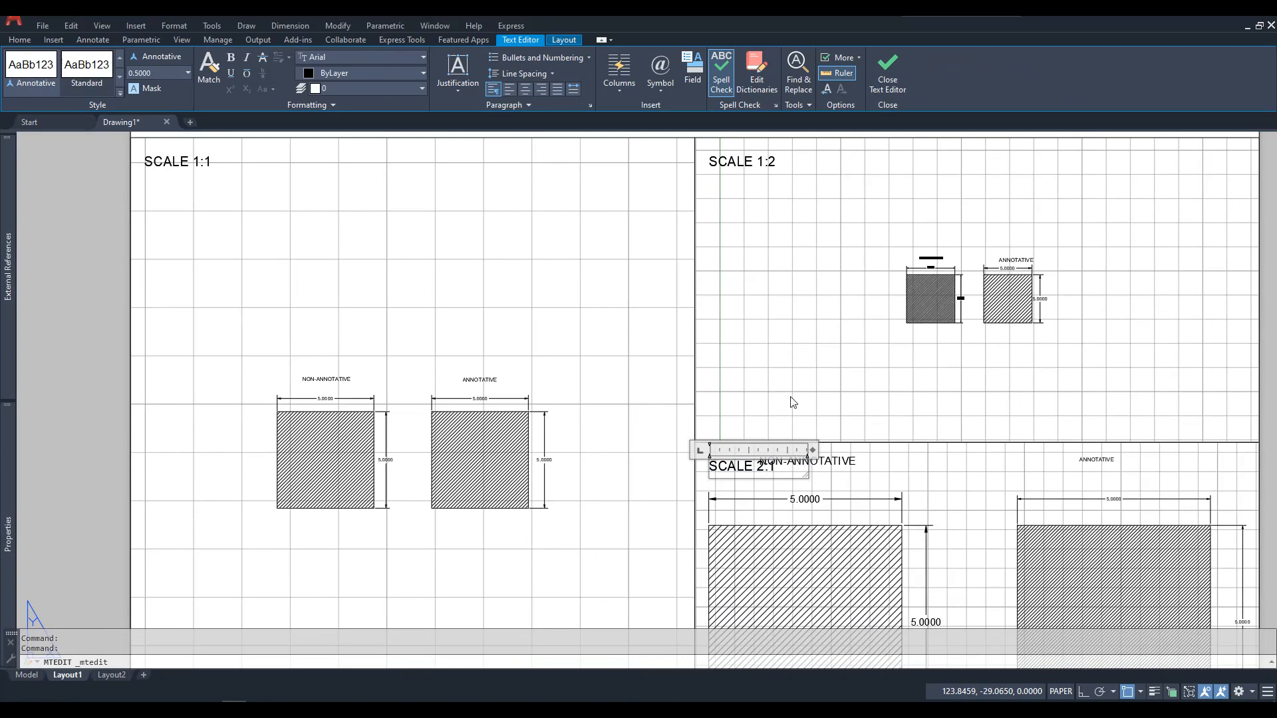
key(Escape)
key(Escape)
Step: Move the "SCALE 2:1" label horizontally to its viewport's upper-right corner, clear of the NON-ANNOTATIVE text
text(m)
key(Return)
click(718, 473)
key(Return)
click(710, 471)
scroll(717, 361, down, 2)
scroll(832, 399, up, 4)
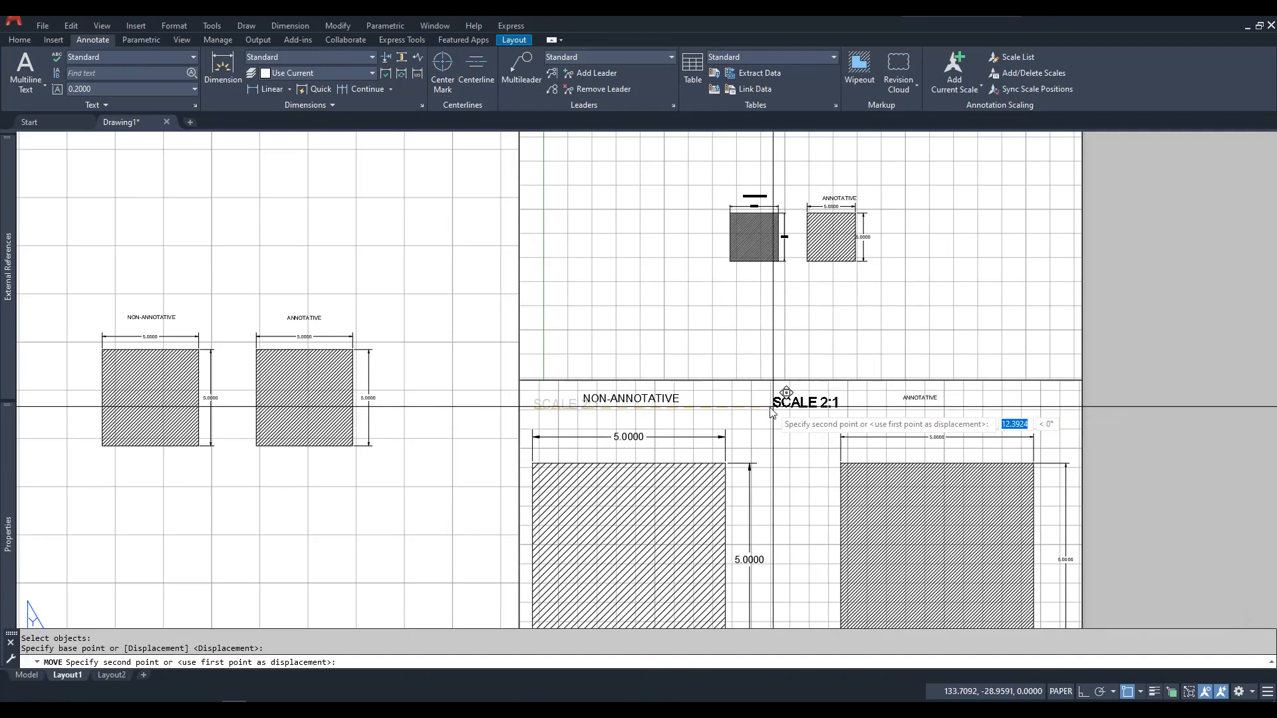
click(1009, 402)
Step: Compare the text, dimensions and hatches of the non-annotative and annotative squares in the 1:1 and 1:2 viewports
scroll(851, 369, down, 3)
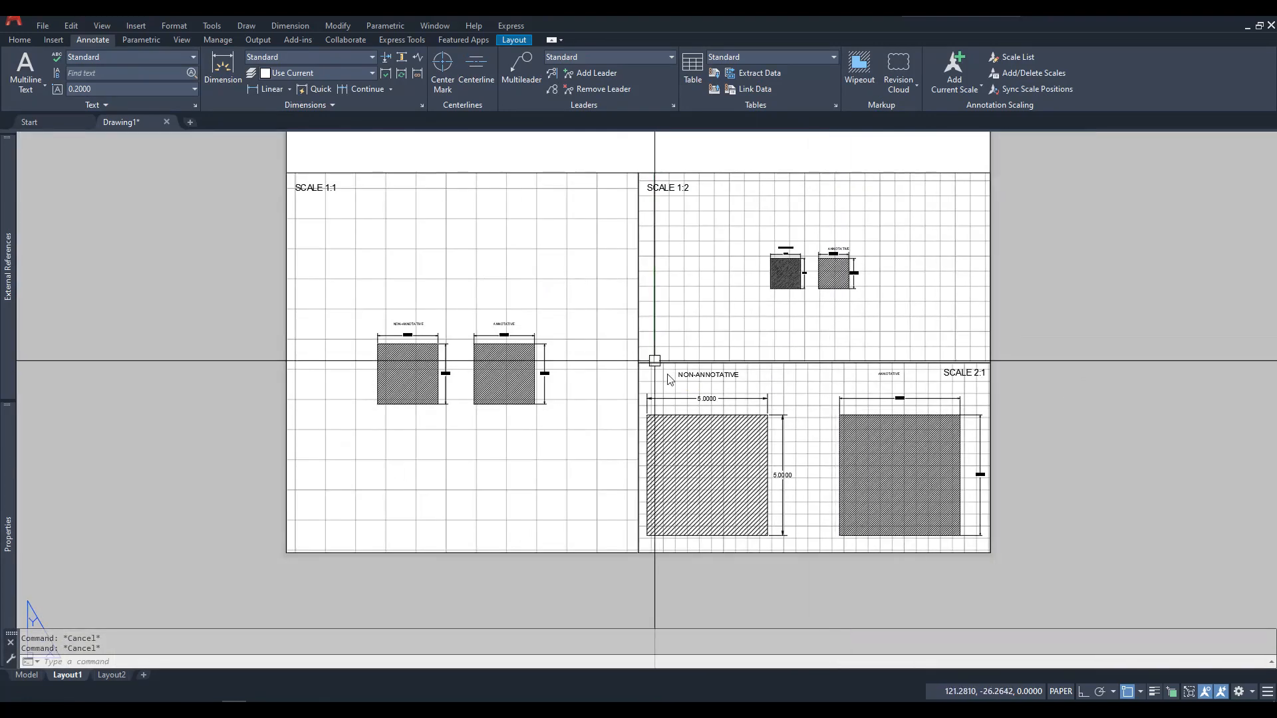
scroll(420, 353, up, 3)
scroll(420, 353, up, 2)
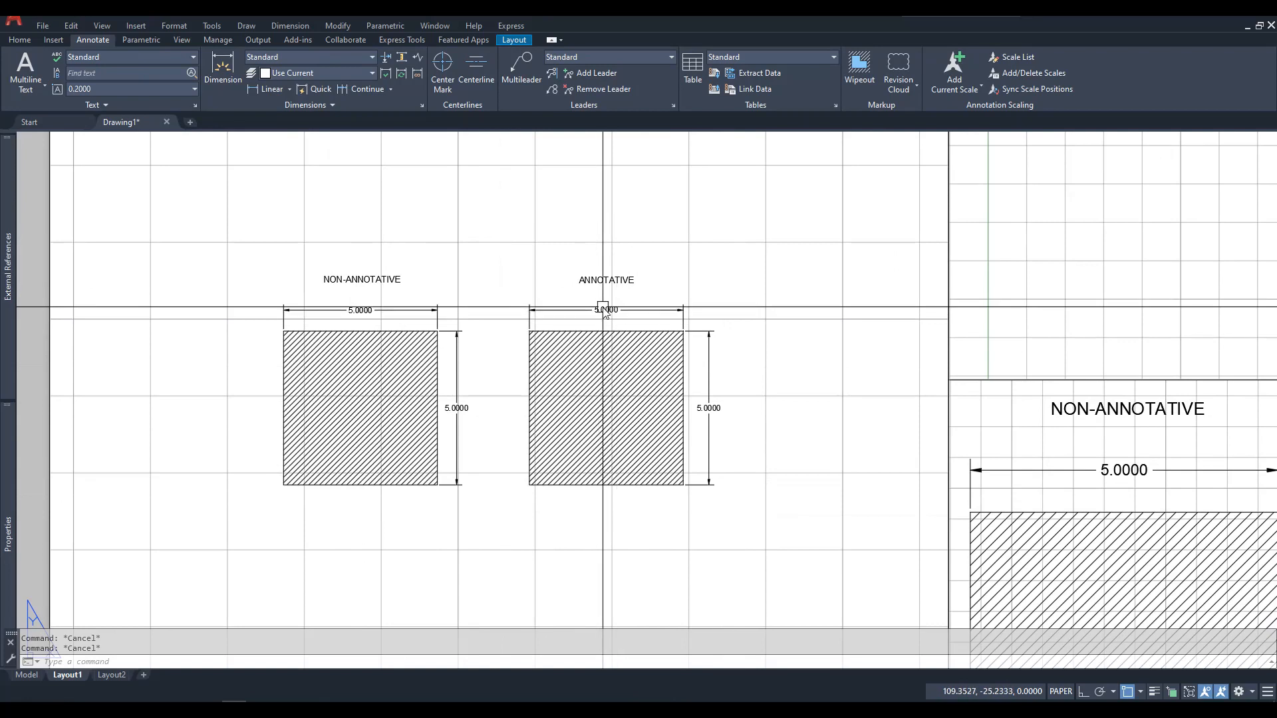
scroll(326, 437, down, 4)
scroll(780, 284, up, 3)
scroll(780, 284, up, 4)
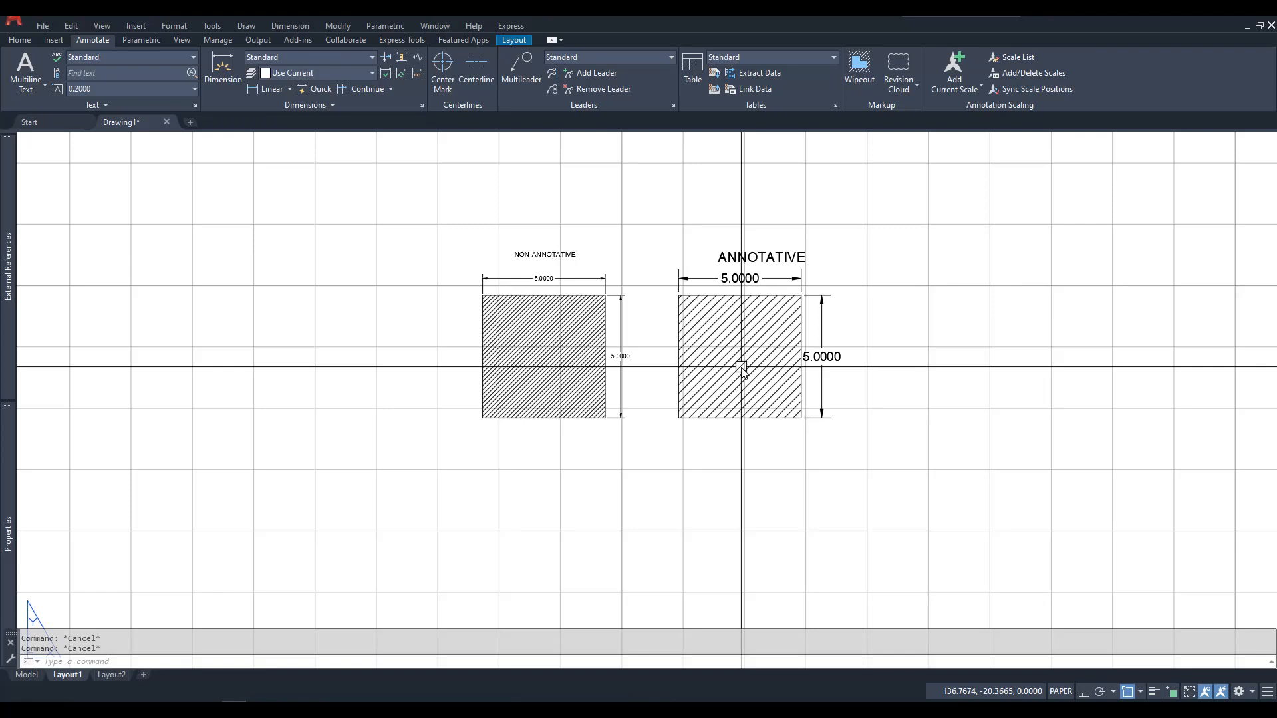
scroll(741, 368, down, 2)
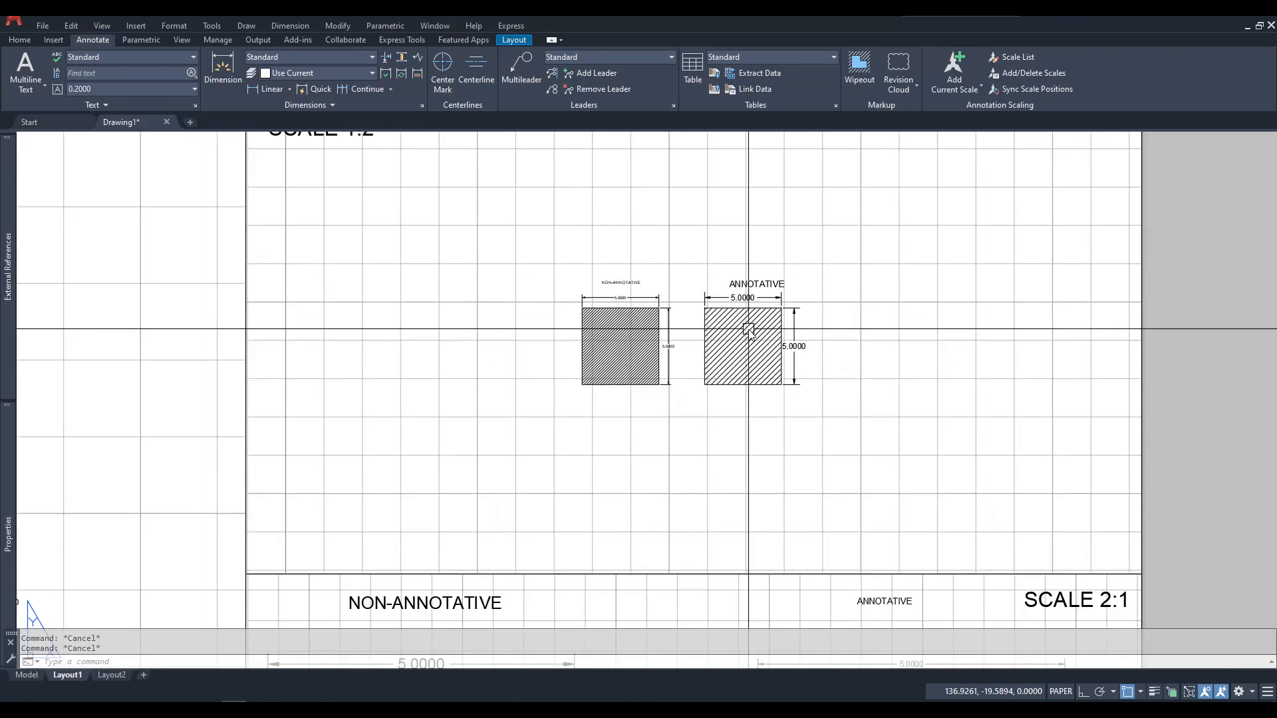
scroll(831, 447, down, 2)
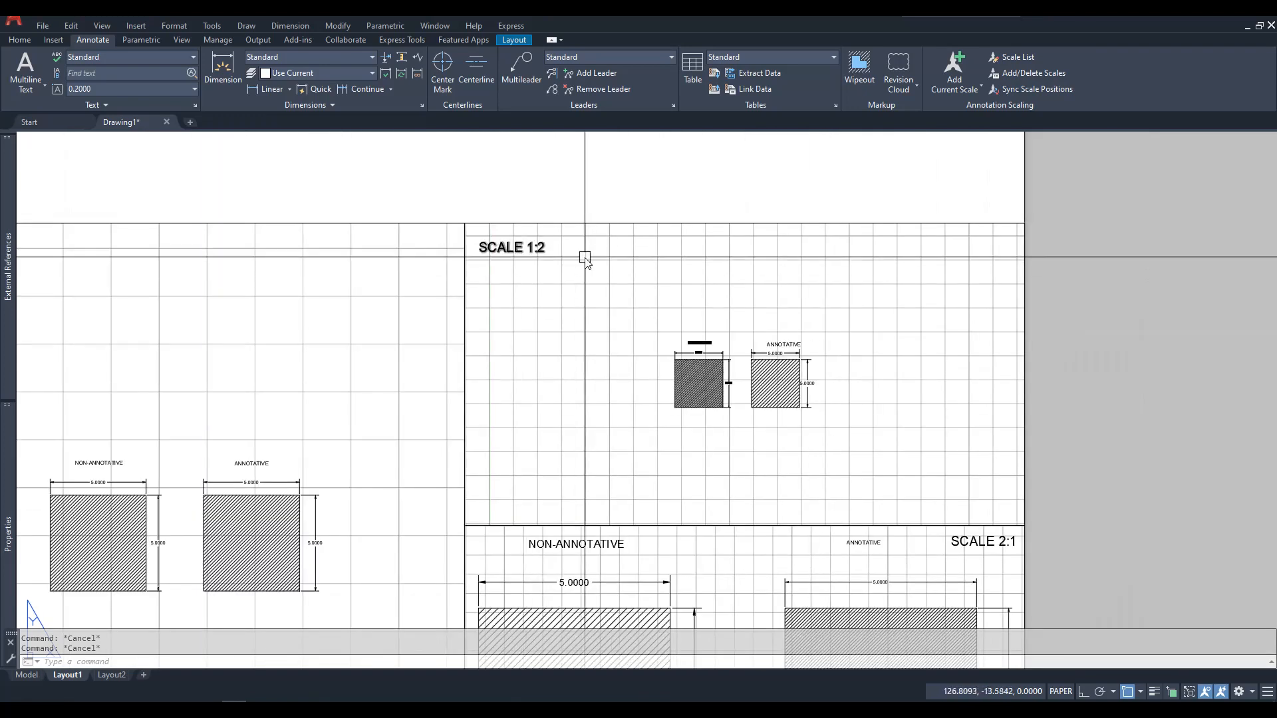
scroll(808, 396, up, 4)
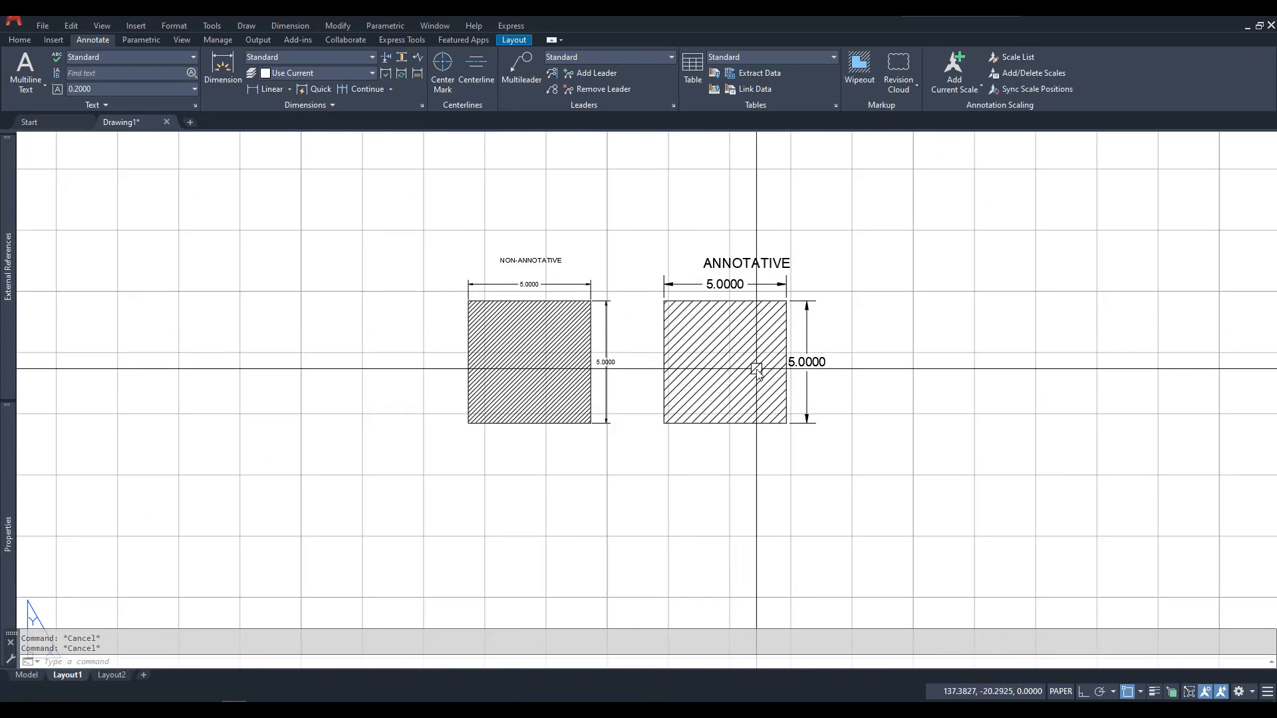
scroll(714, 292, up, 2)
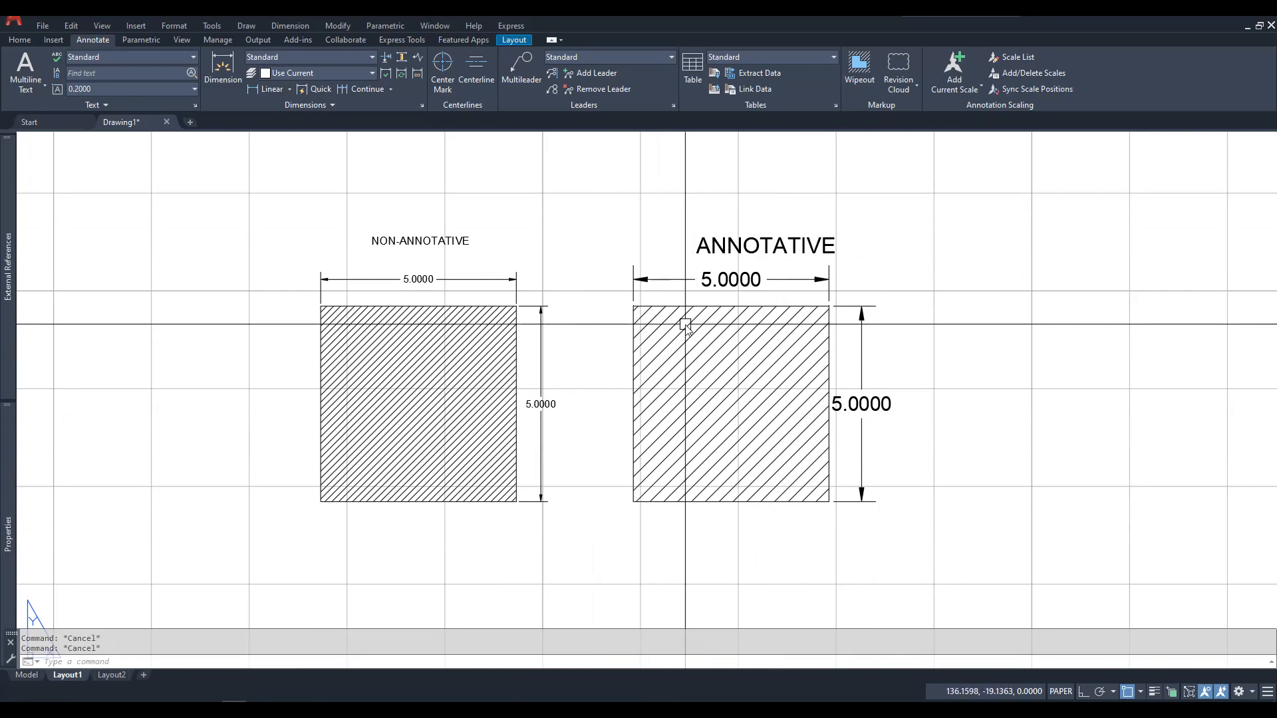
Step: Compare the non-annotative and annotative squares in the 2:1 viewport, and review the whole titled layout
scroll(672, 273, down, 4)
middle_drag(738, 465, 751, 299)
middle_drag(701, 469, 724, 314)
middle_drag(833, 375, 815, 249)
middle_drag(817, 307, 772, 384)
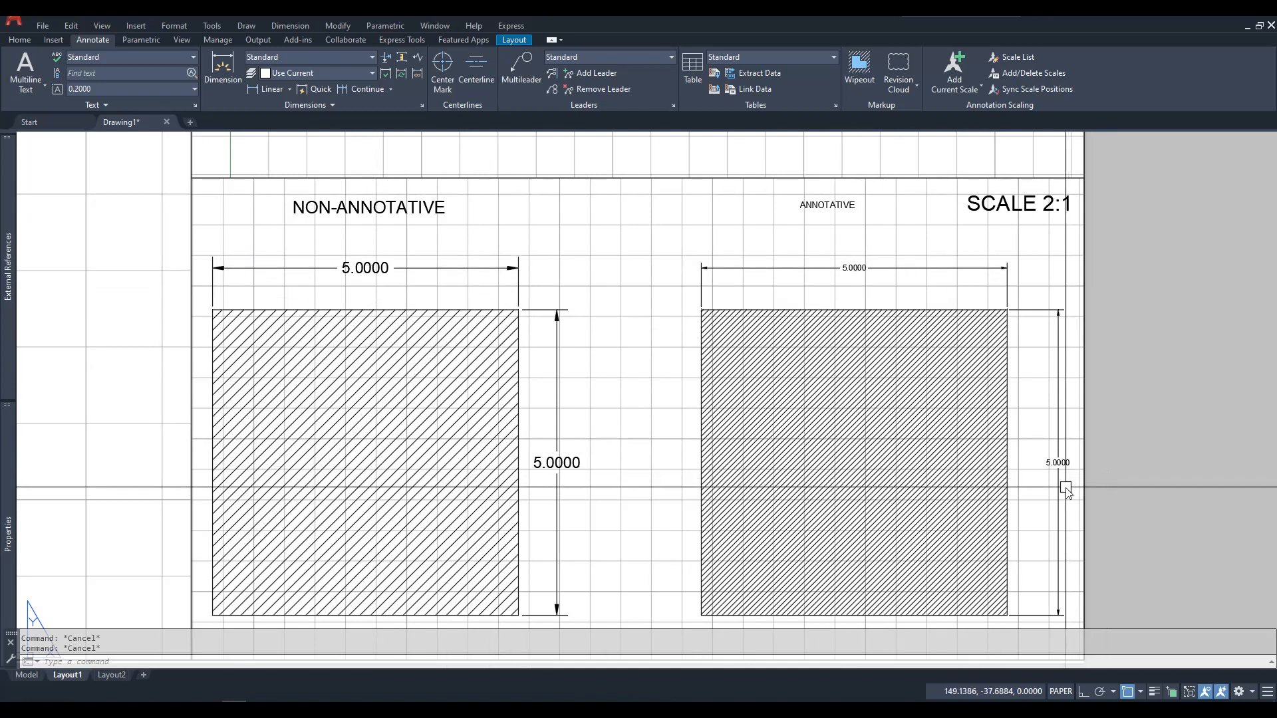
middle_drag(980, 465, 964, 439)
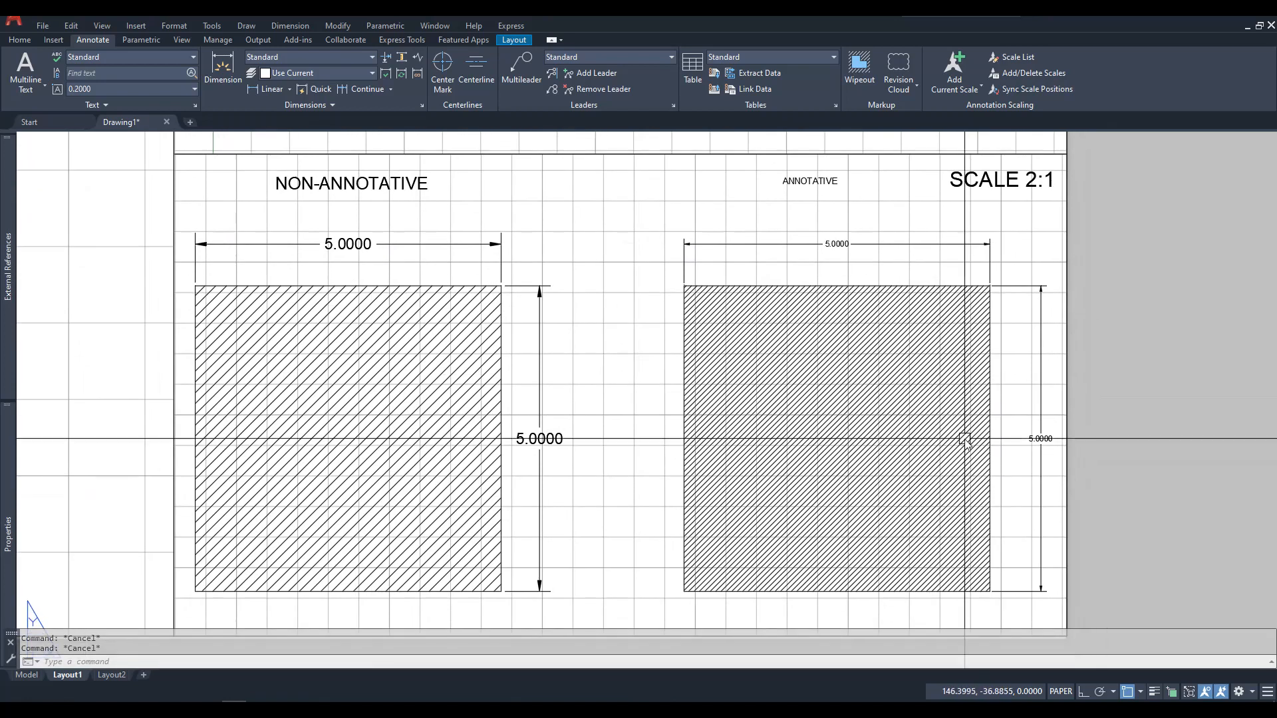
scroll(818, 388, down, 2)
scroll(555, 414, up, 2)
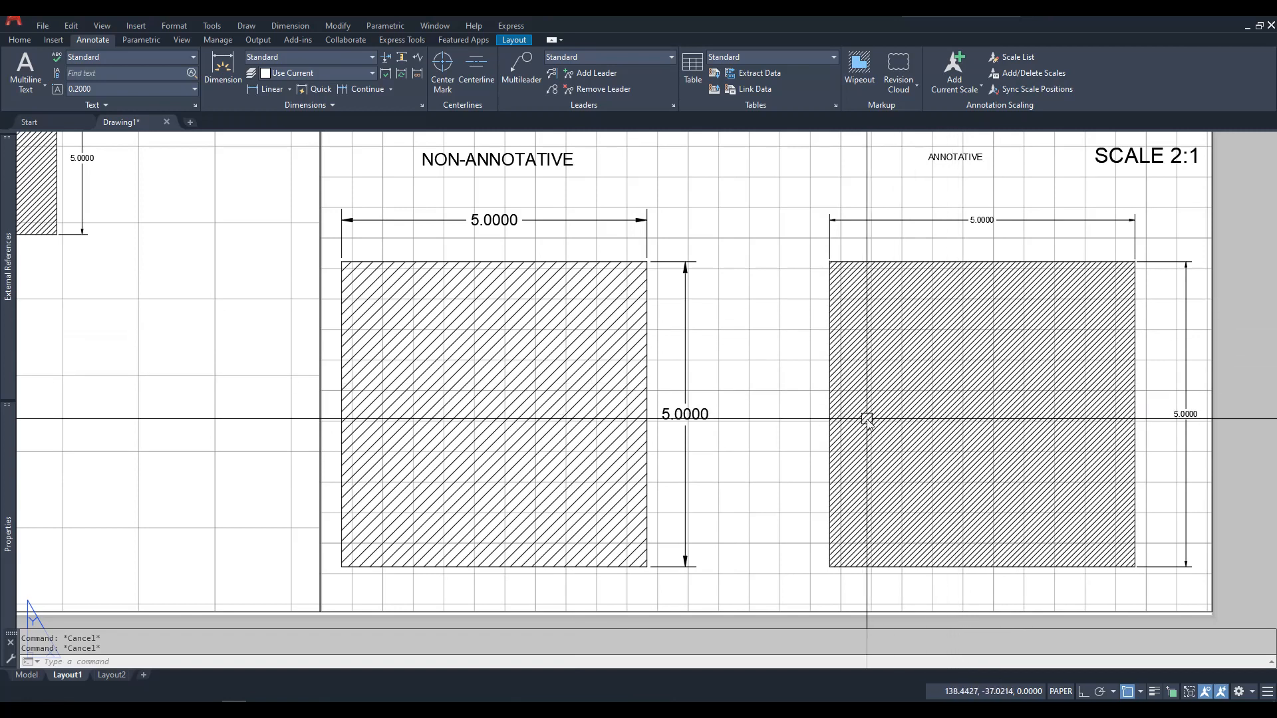
scroll(866, 418, down, 2)
middle_drag(921, 427, 862, 477)
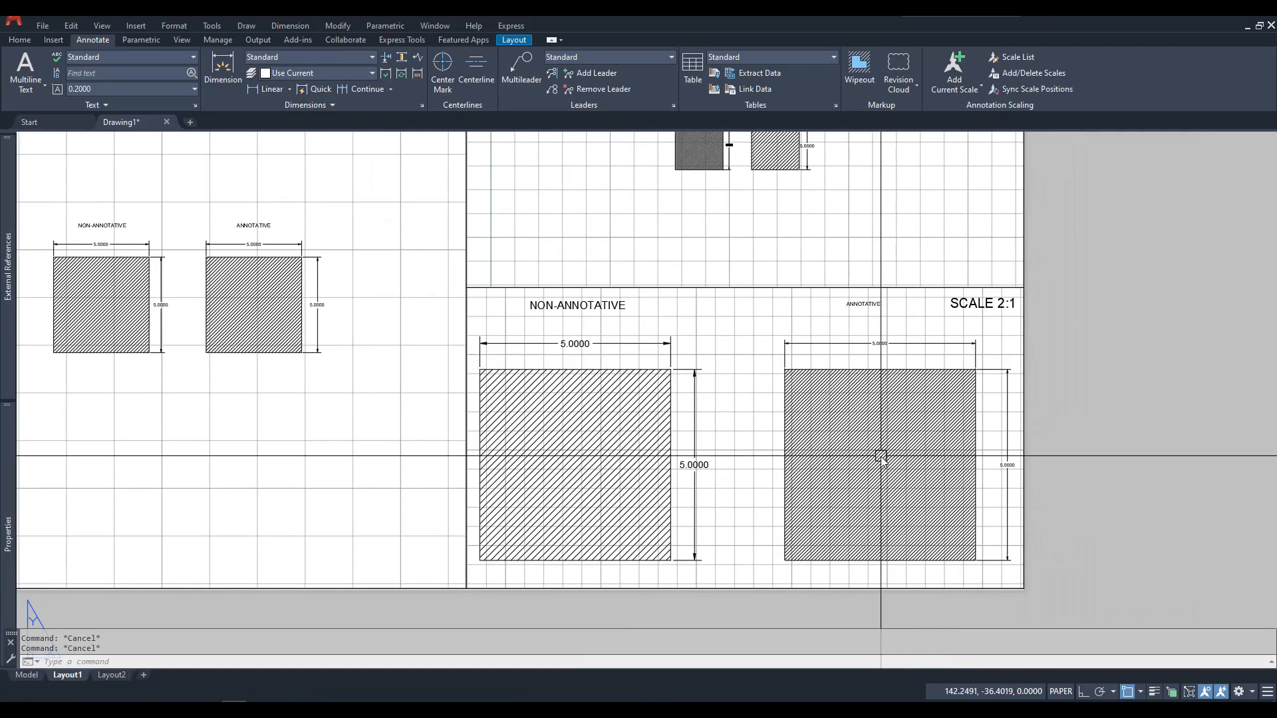
scroll(844, 465, down, 4)
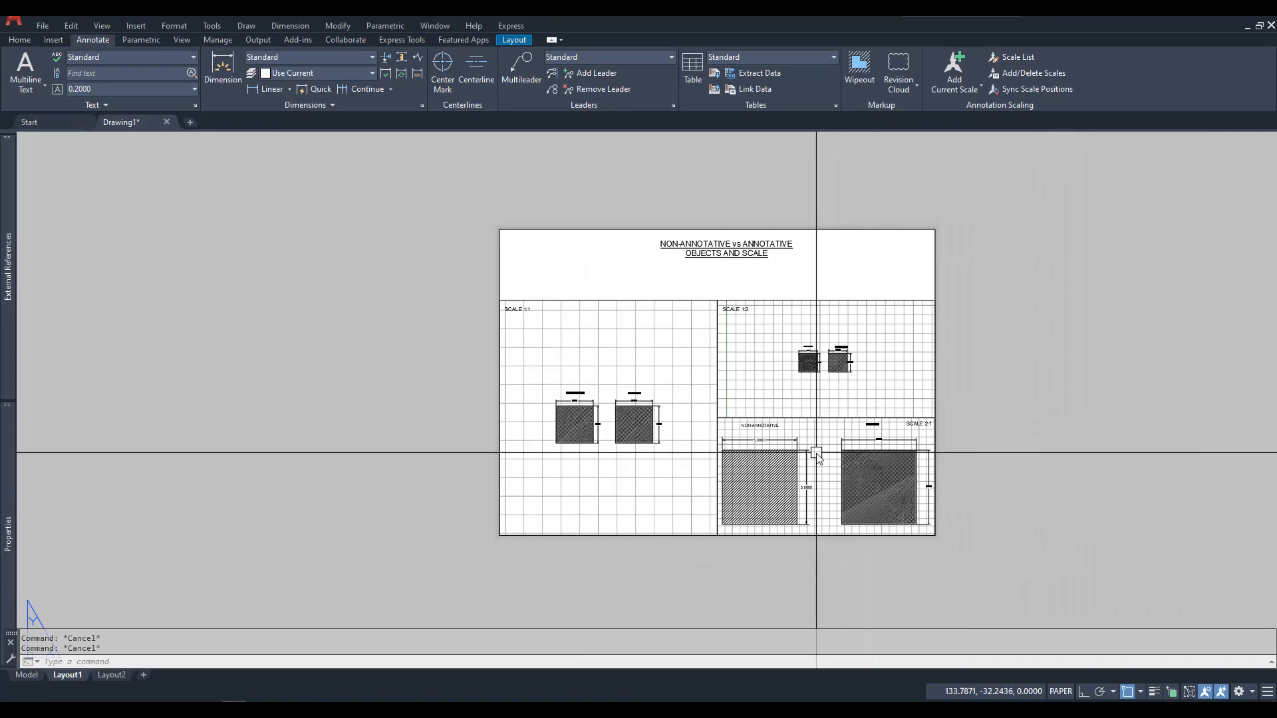
scroll(818, 452, up, 3)
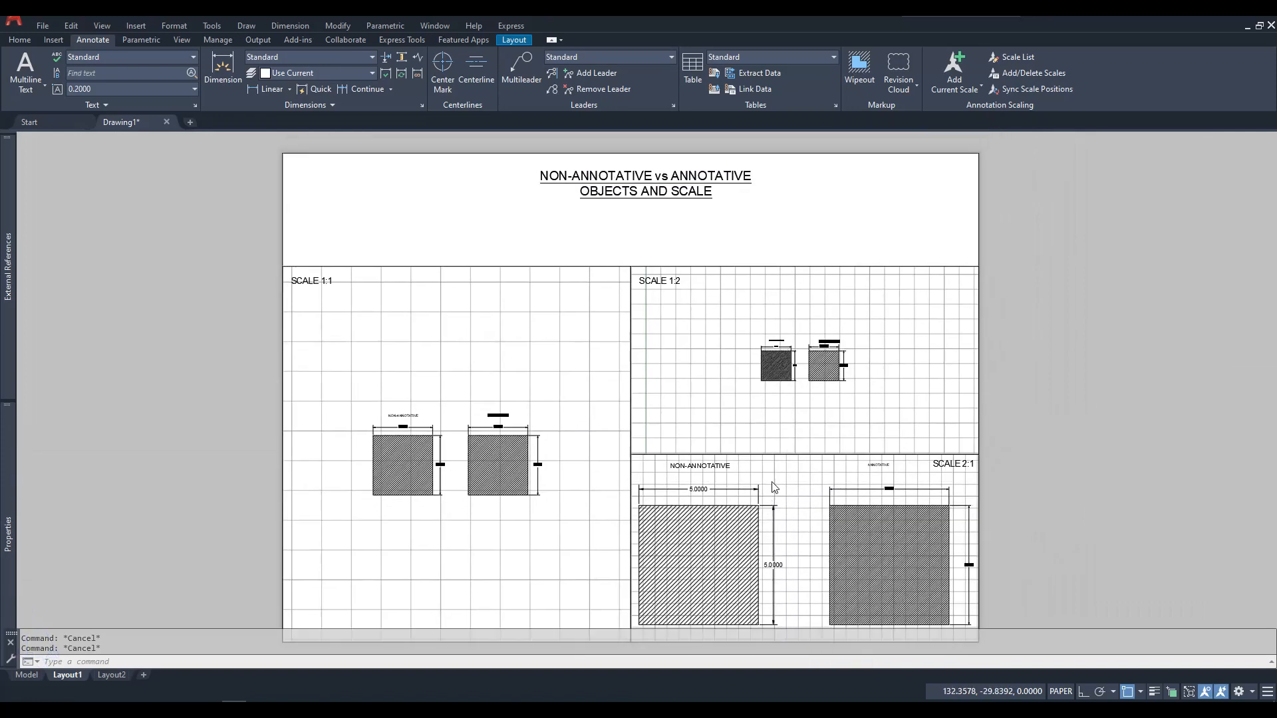
middle_drag(1086, 456, 1086, 445)
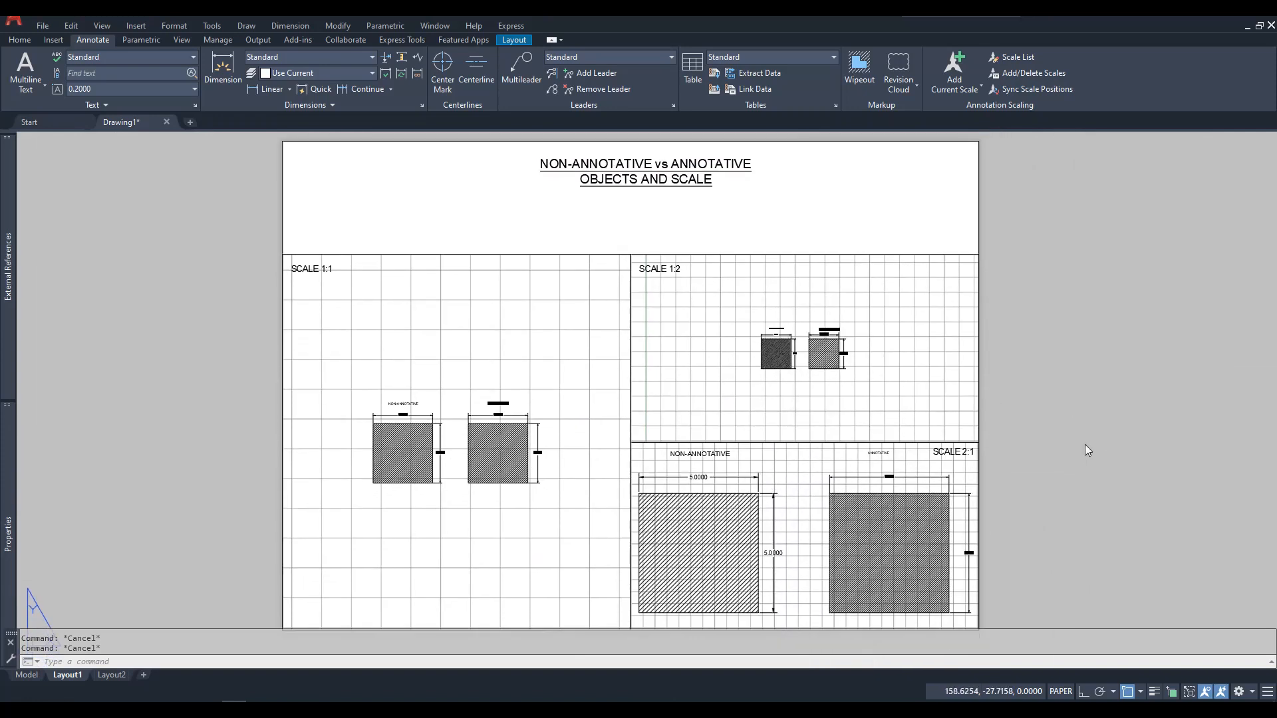